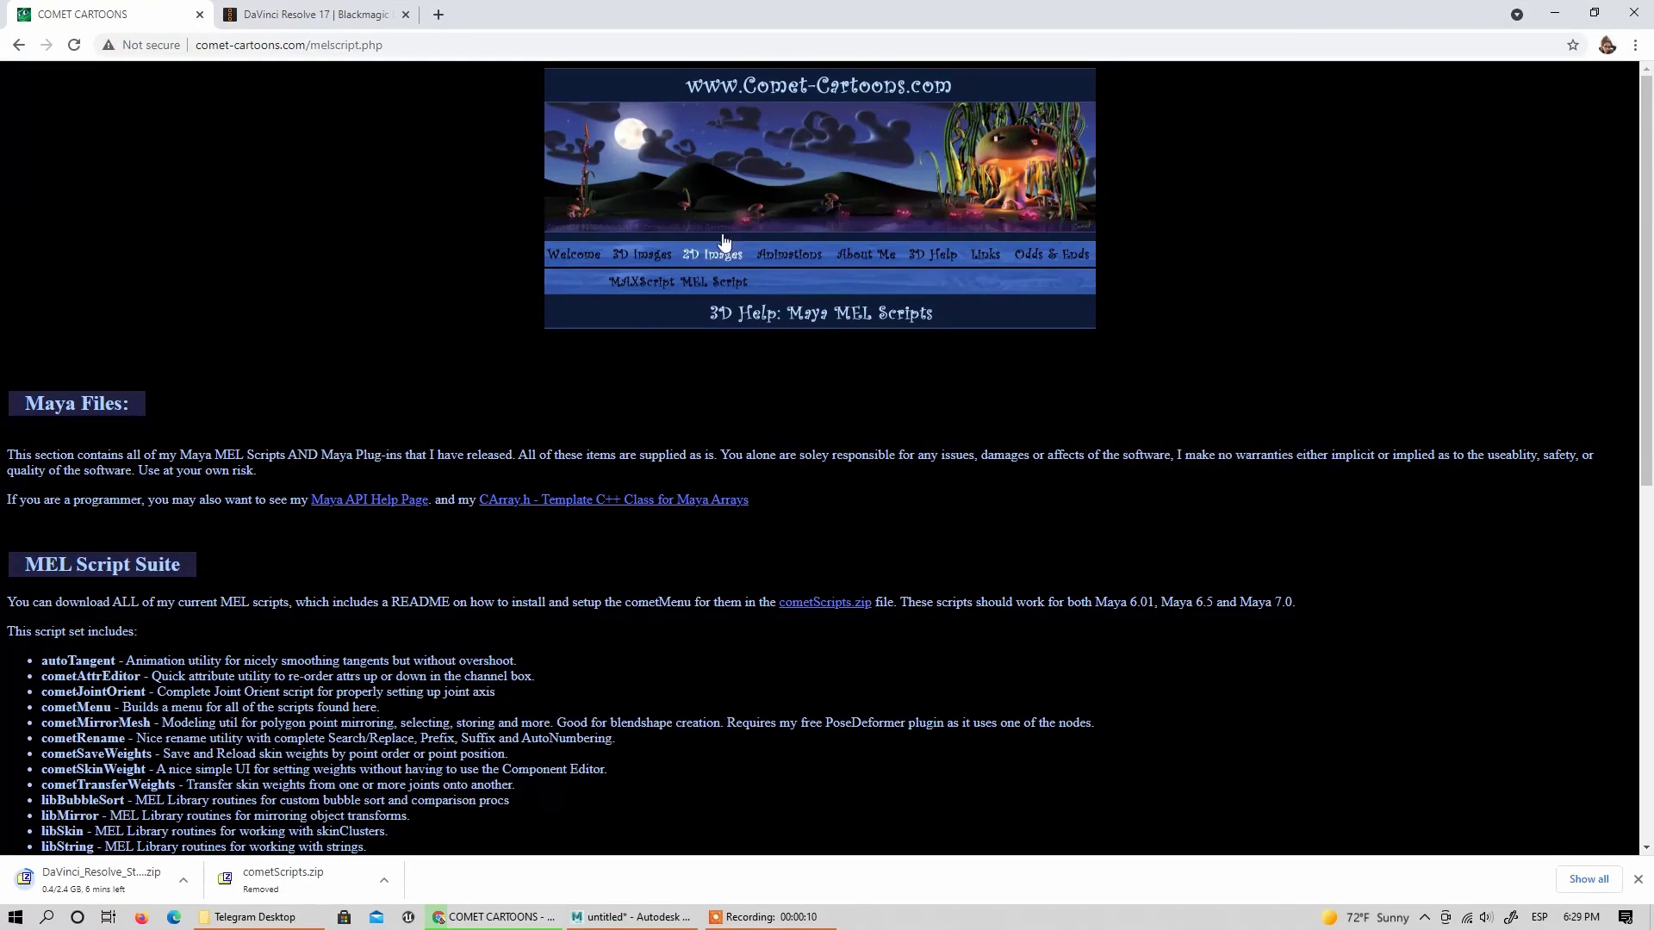
# Step: Download cometScripts.zip from the Comet Cartoons scripts page in the search results and show the file in its folder
pyautogui.click(18, 46)
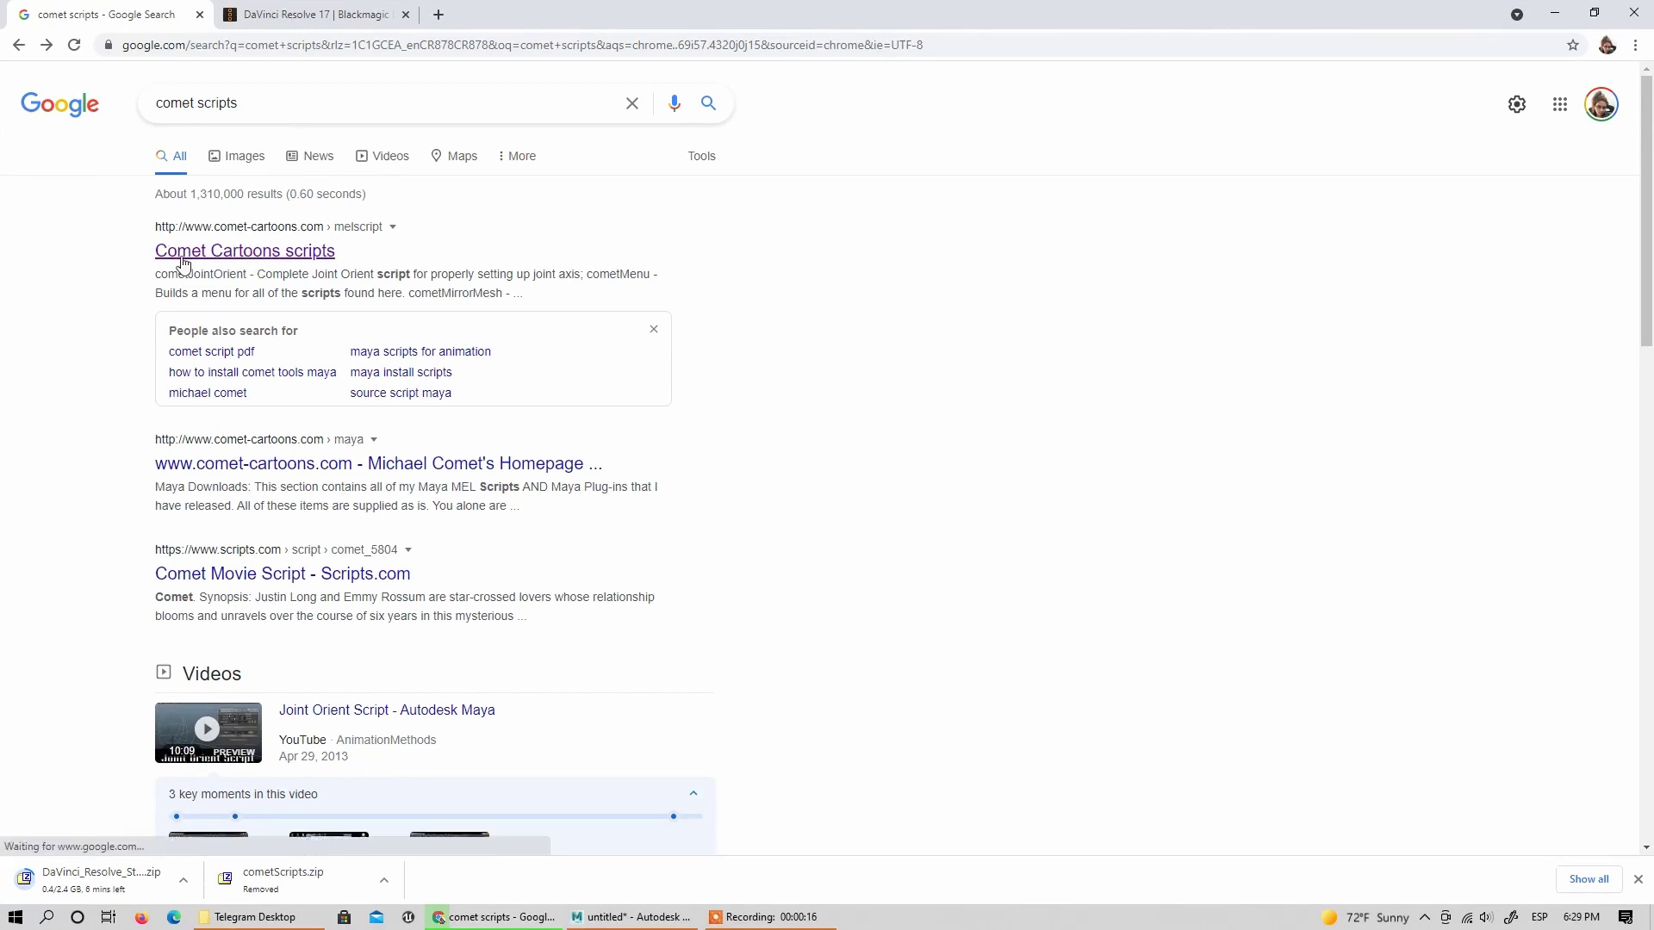
pyautogui.click(272, 254)
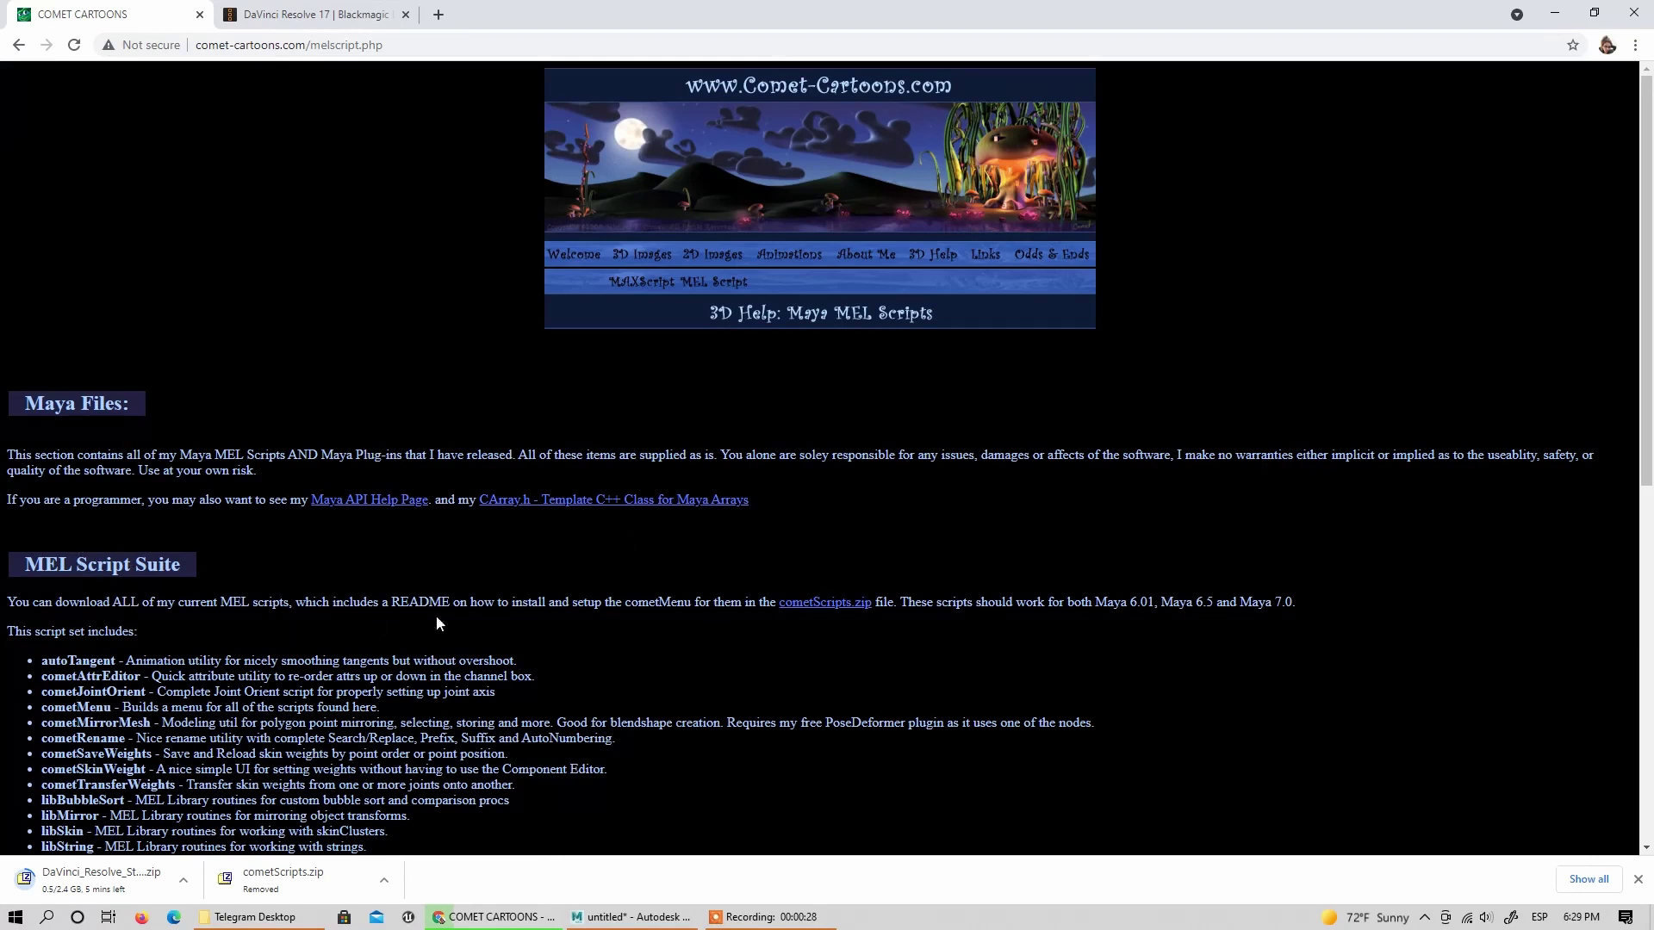
pyautogui.click(840, 606)
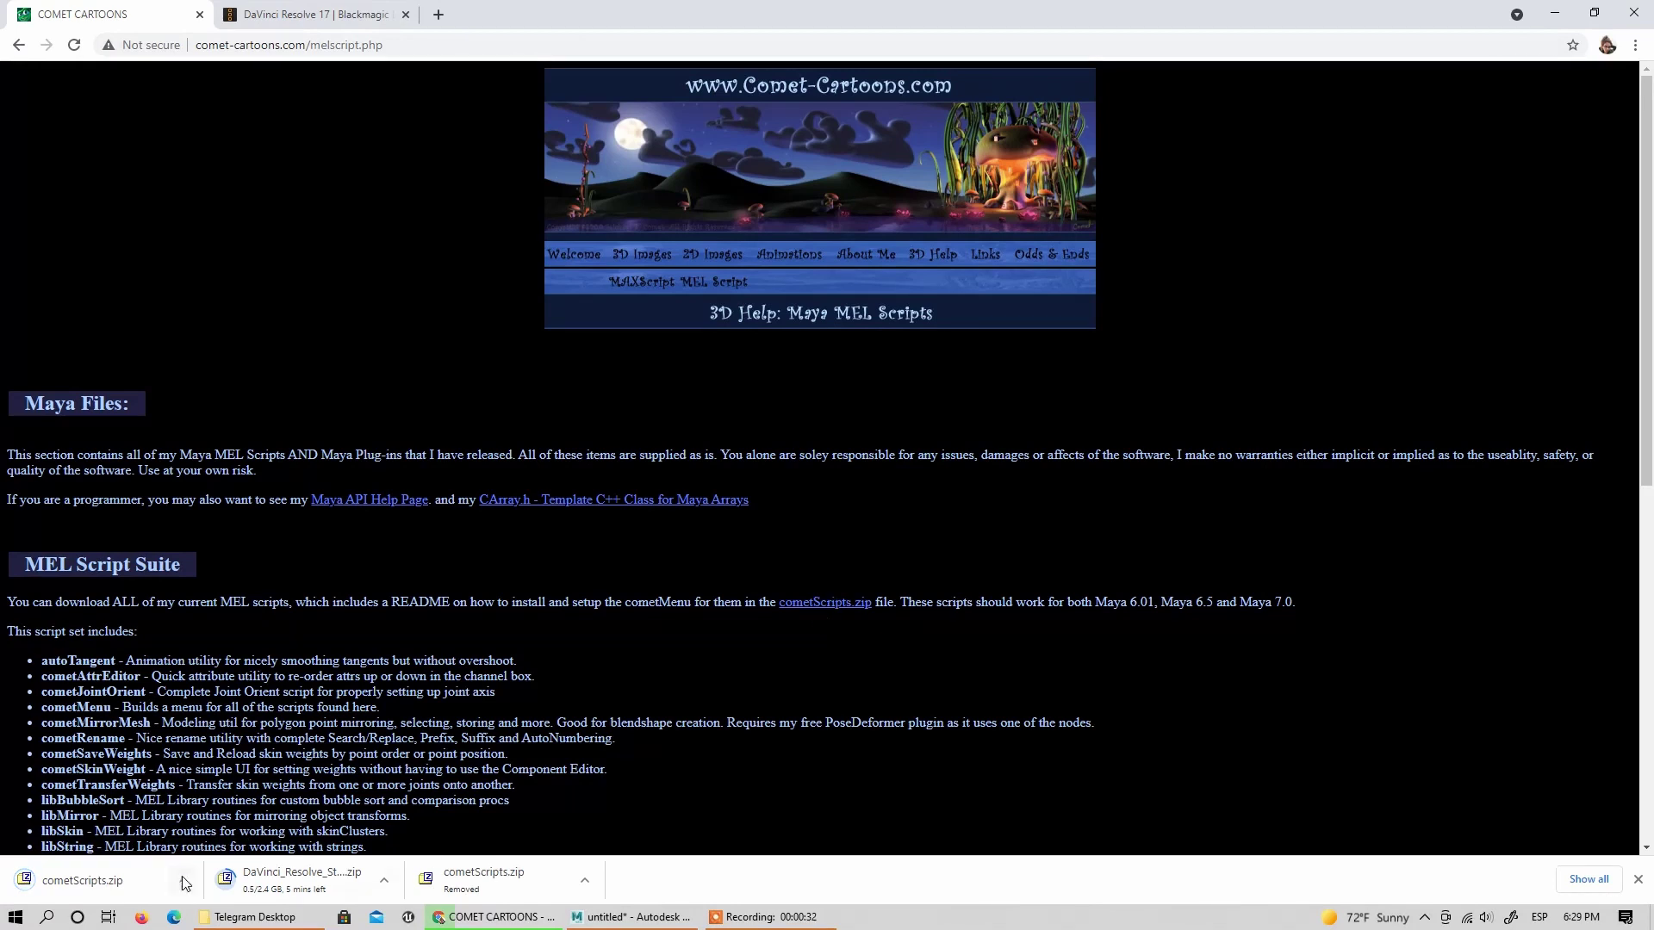
pyautogui.click(183, 879)
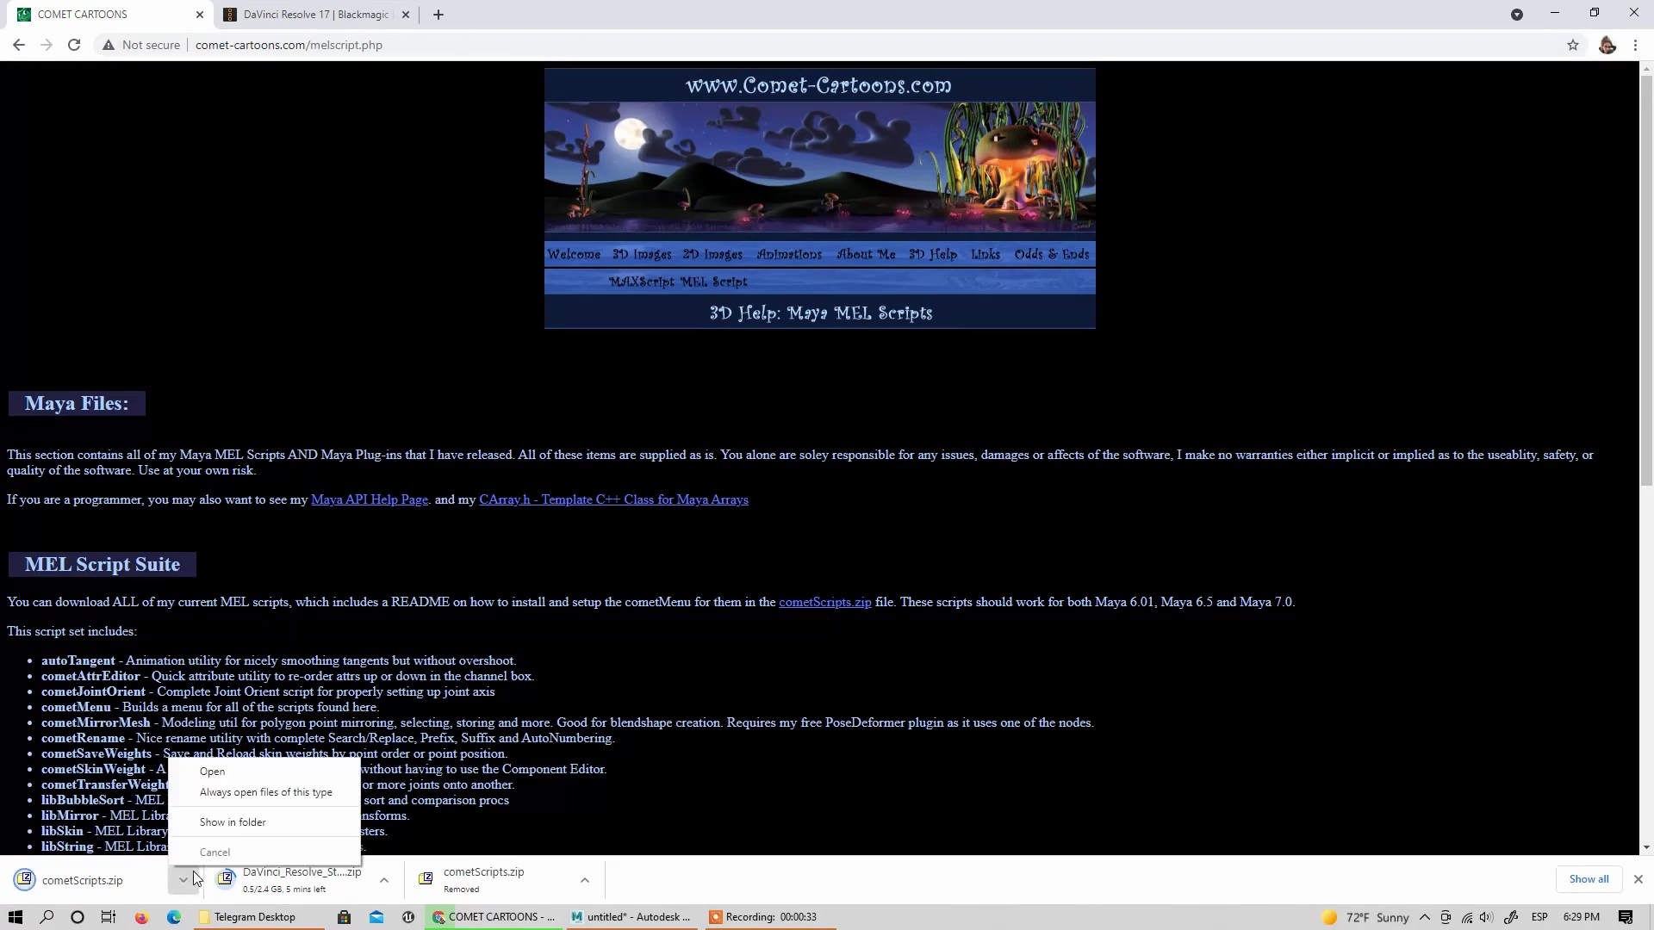
pyautogui.click(258, 823)
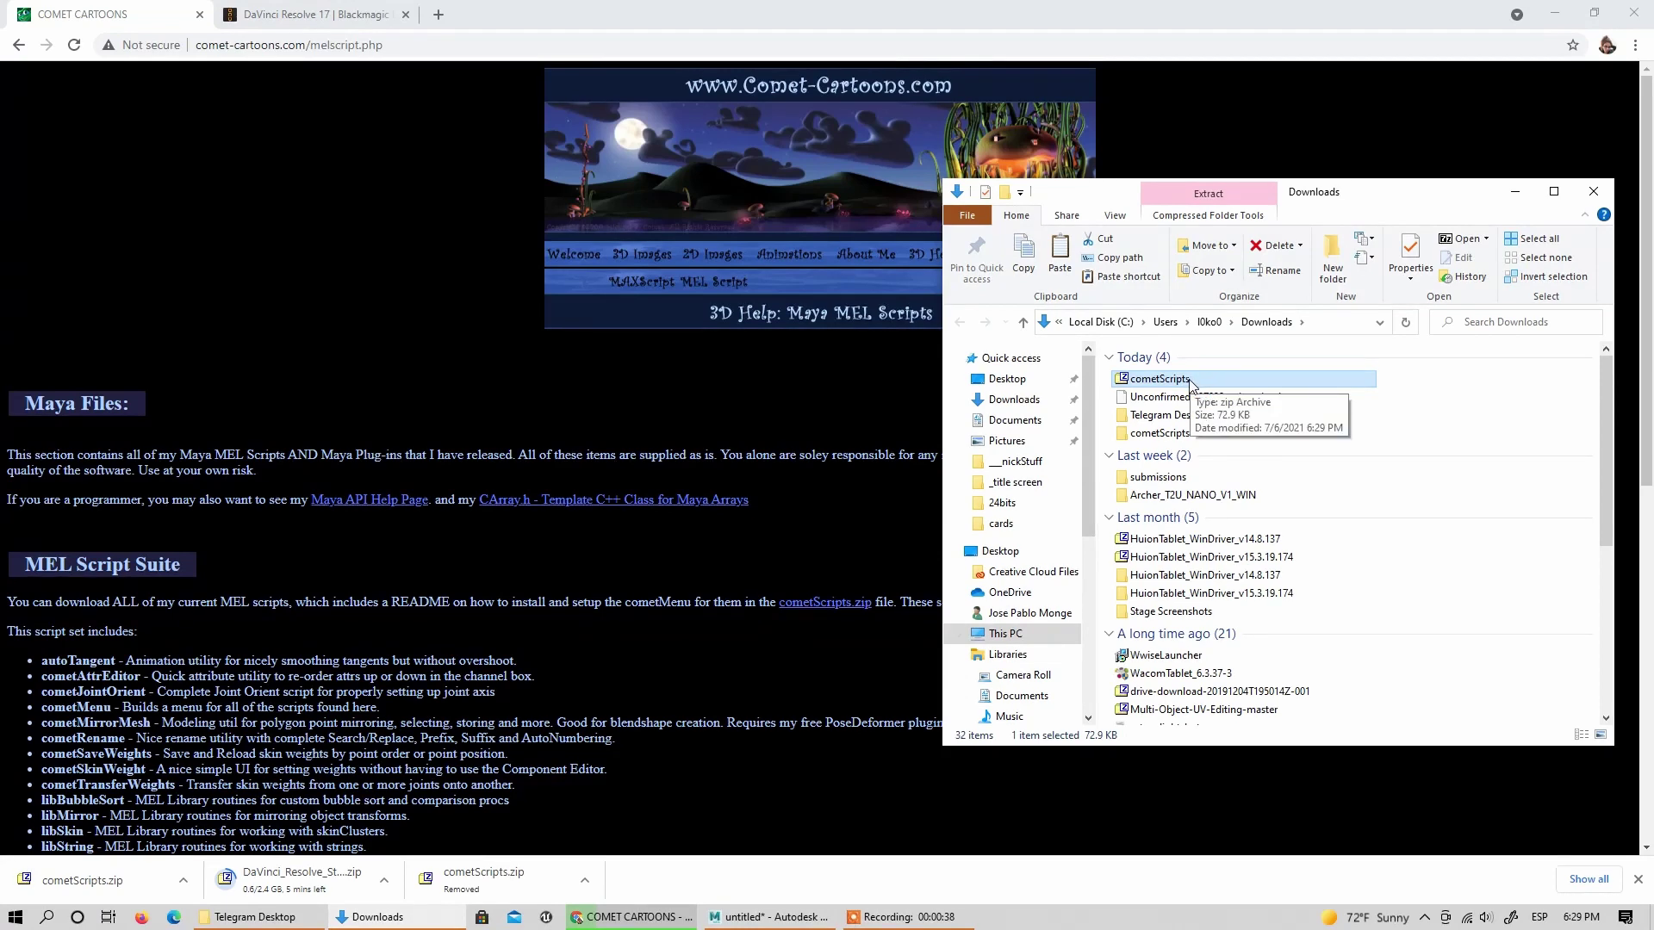
# Step: Extract the cometScripts archive with 7-Zip into the cometScripts folder without replacing any existing files, and delete the archive
pyautogui.rightClick(1195, 385)
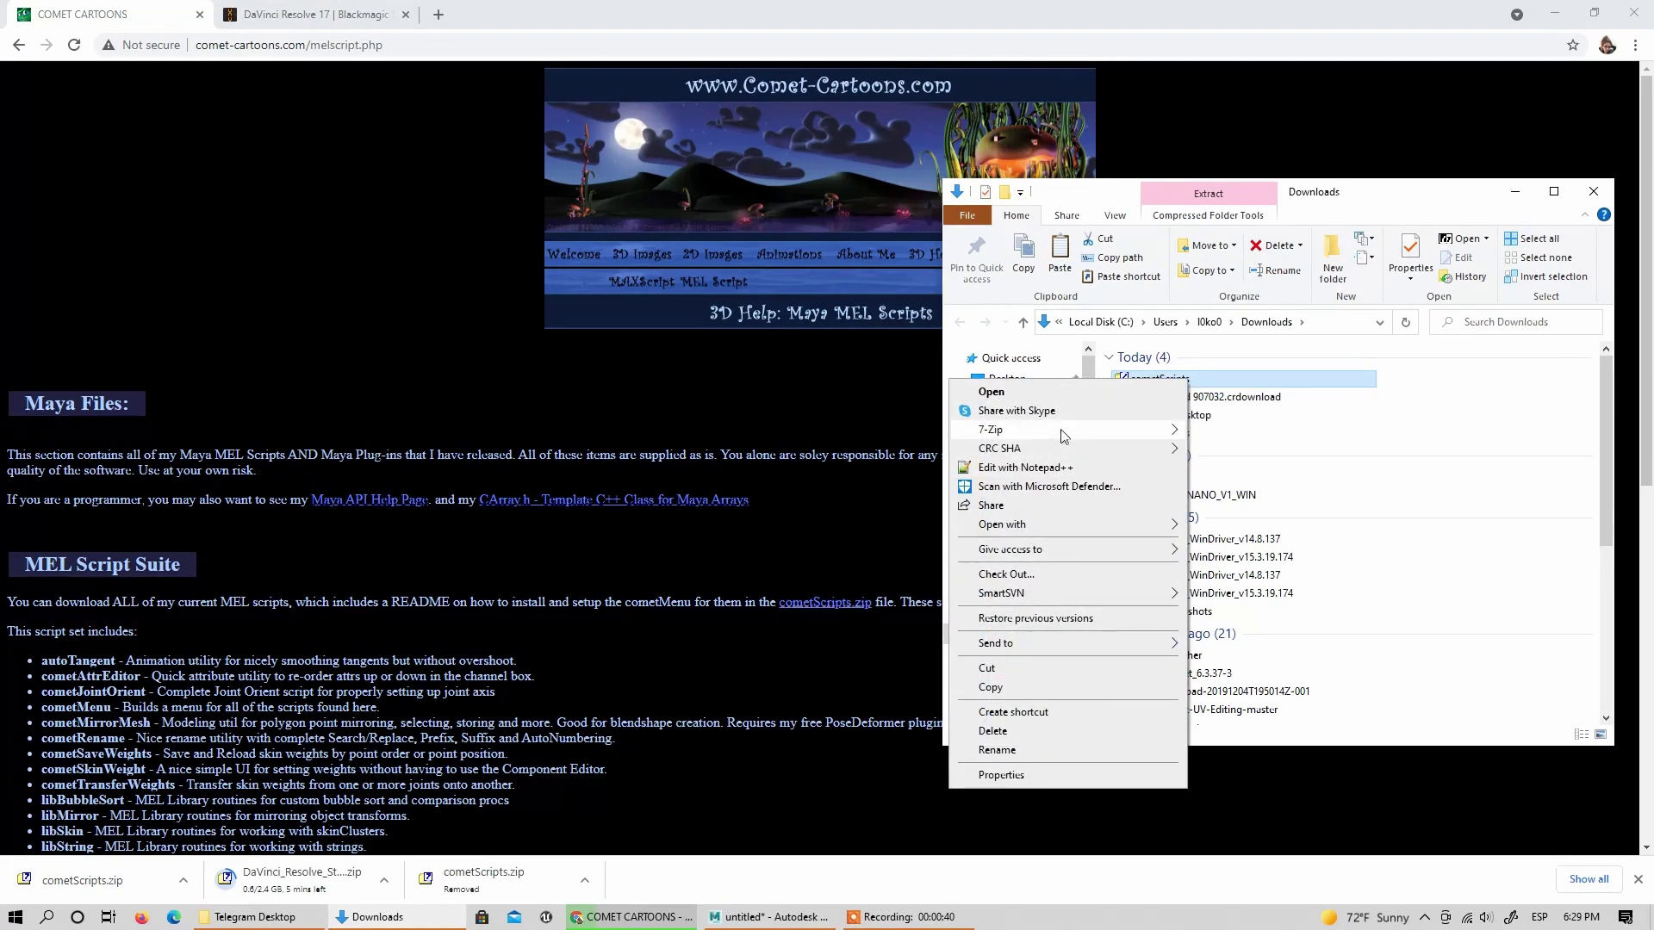
pyautogui.moveTo(1063, 430)
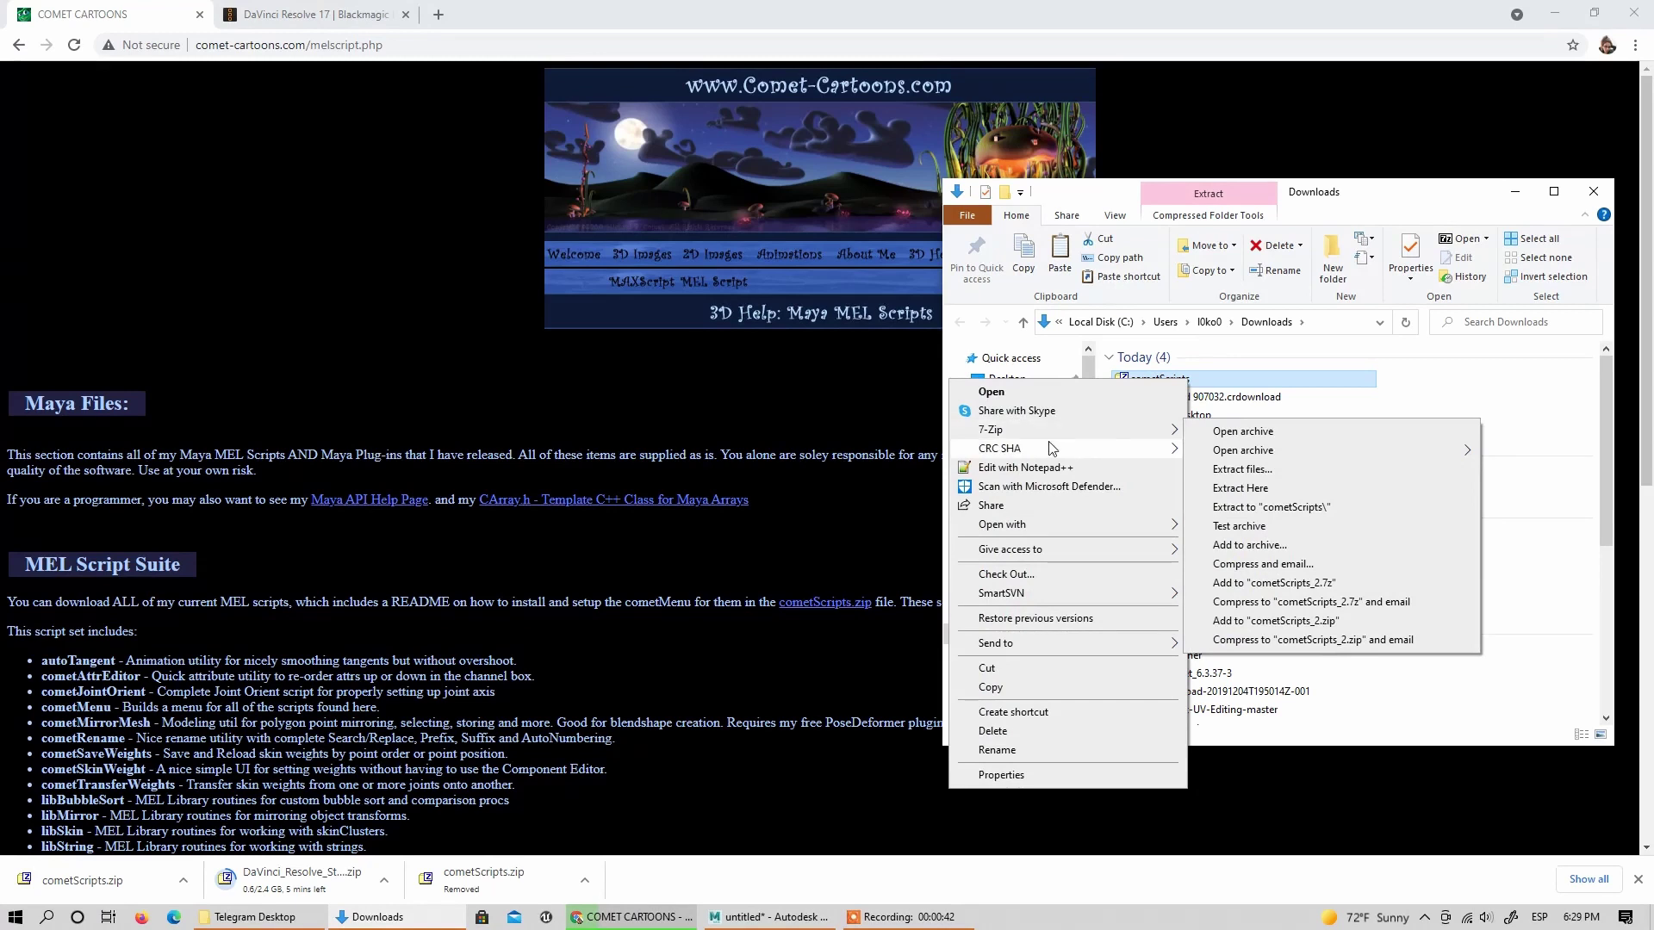
pyautogui.click(1289, 509)
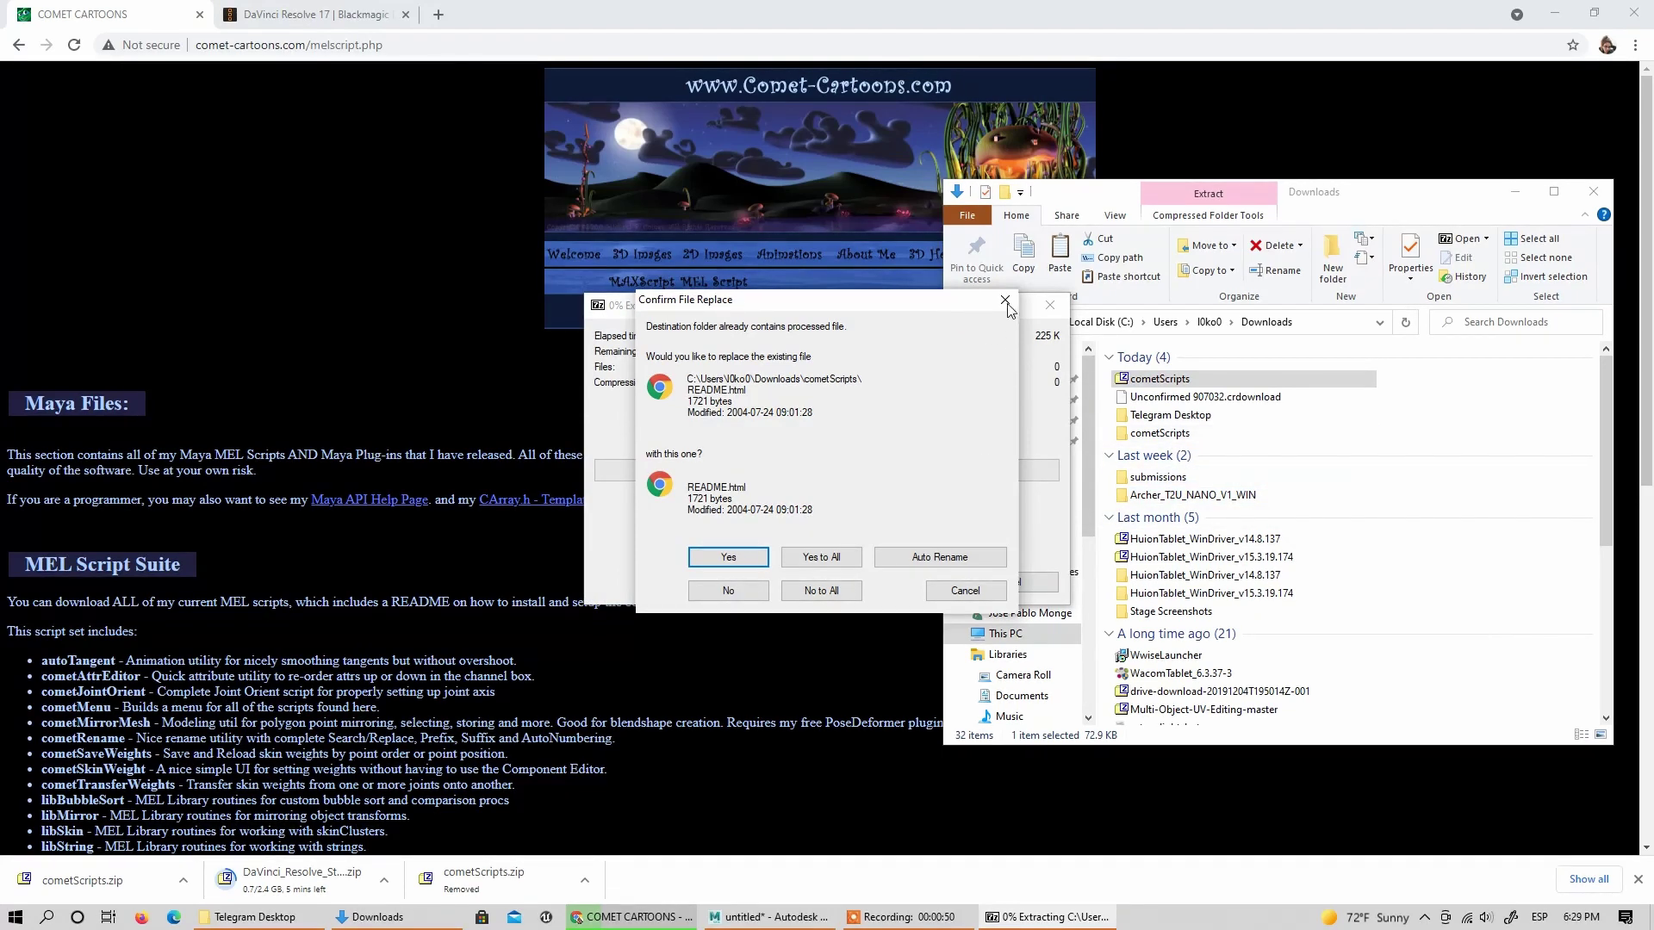
pyautogui.click(821, 590)
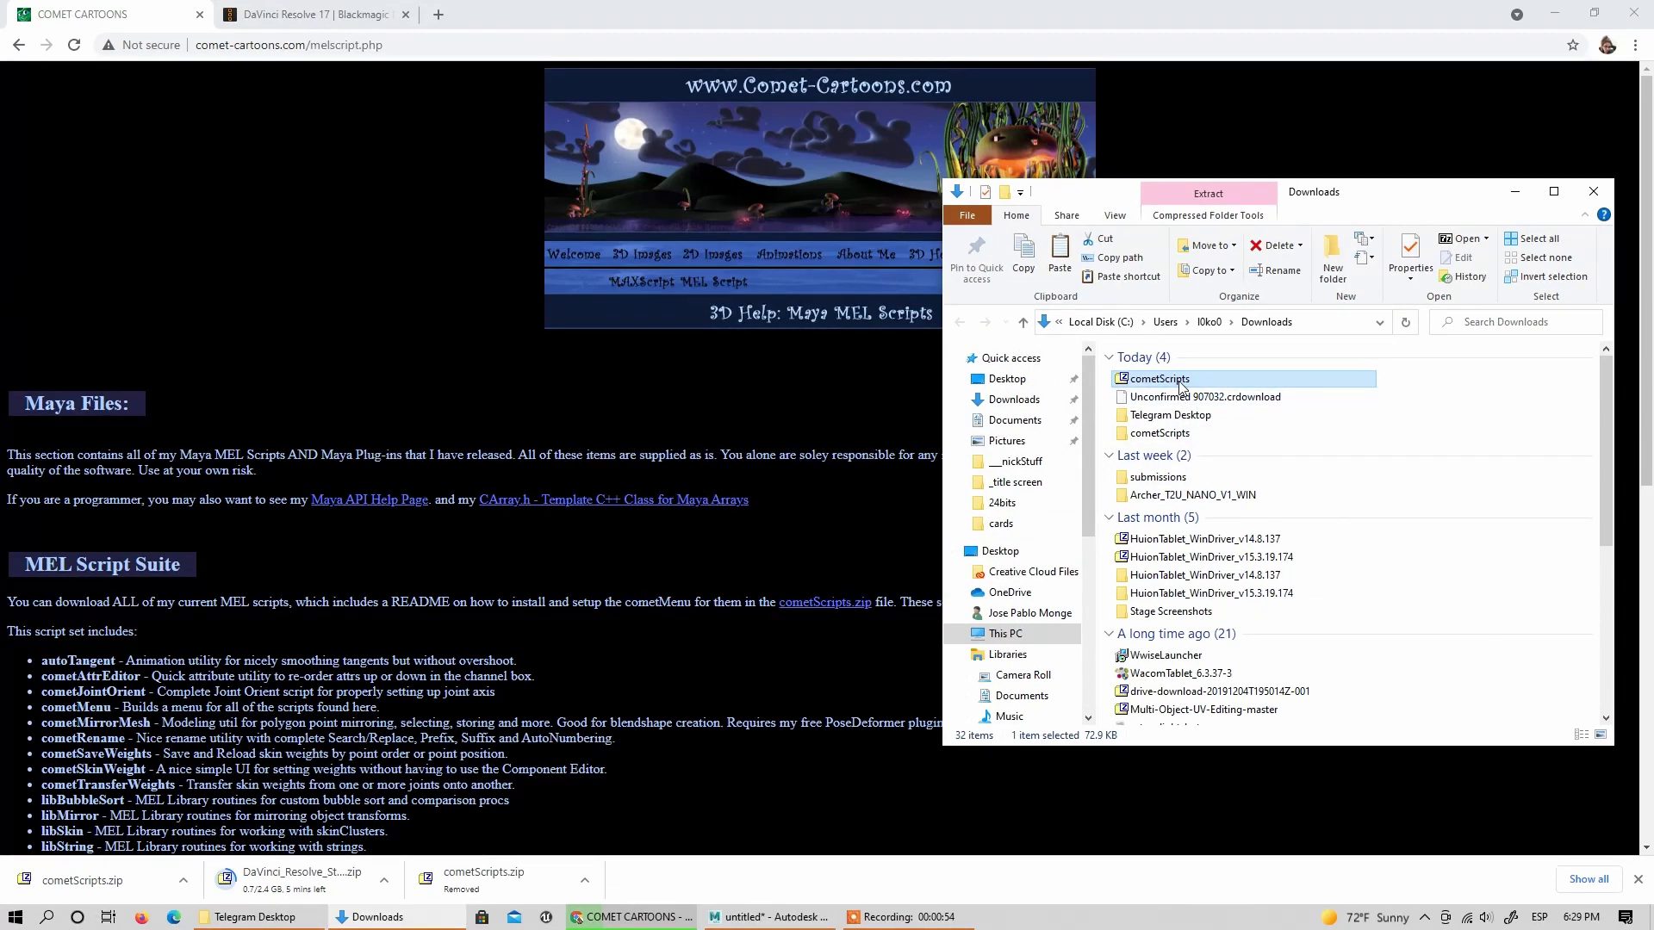
pyautogui.press('Delete')
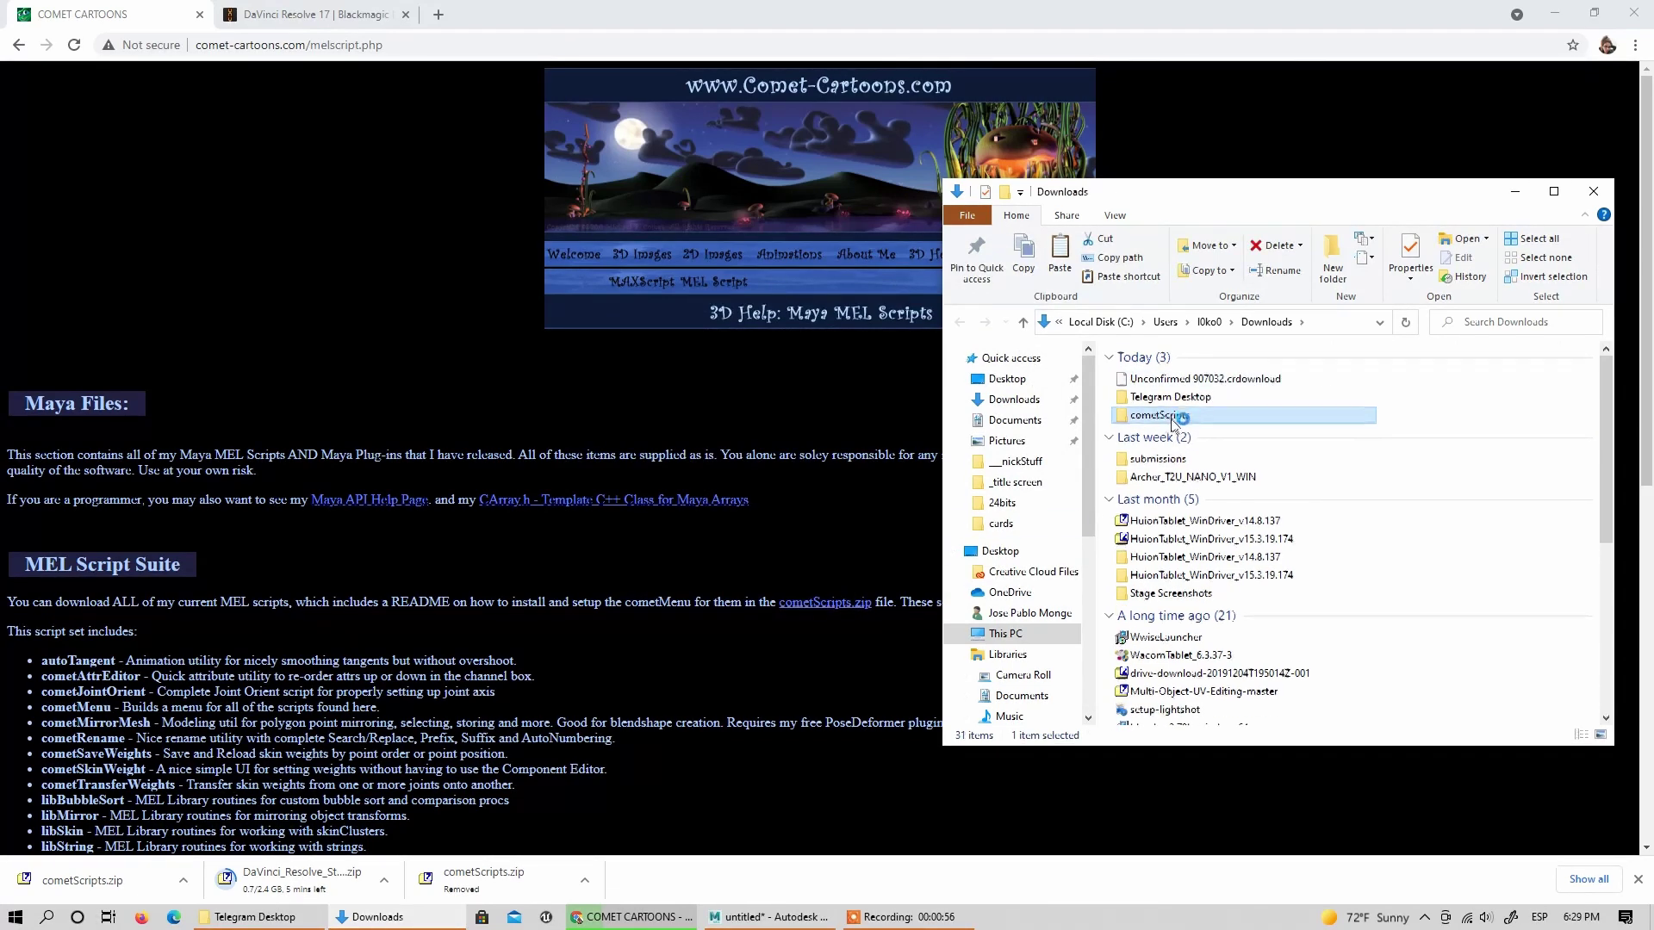
# Step: Open the extracted cometScripts folder and delete its existing icons folder
pyautogui.doubleClick(1166, 417)
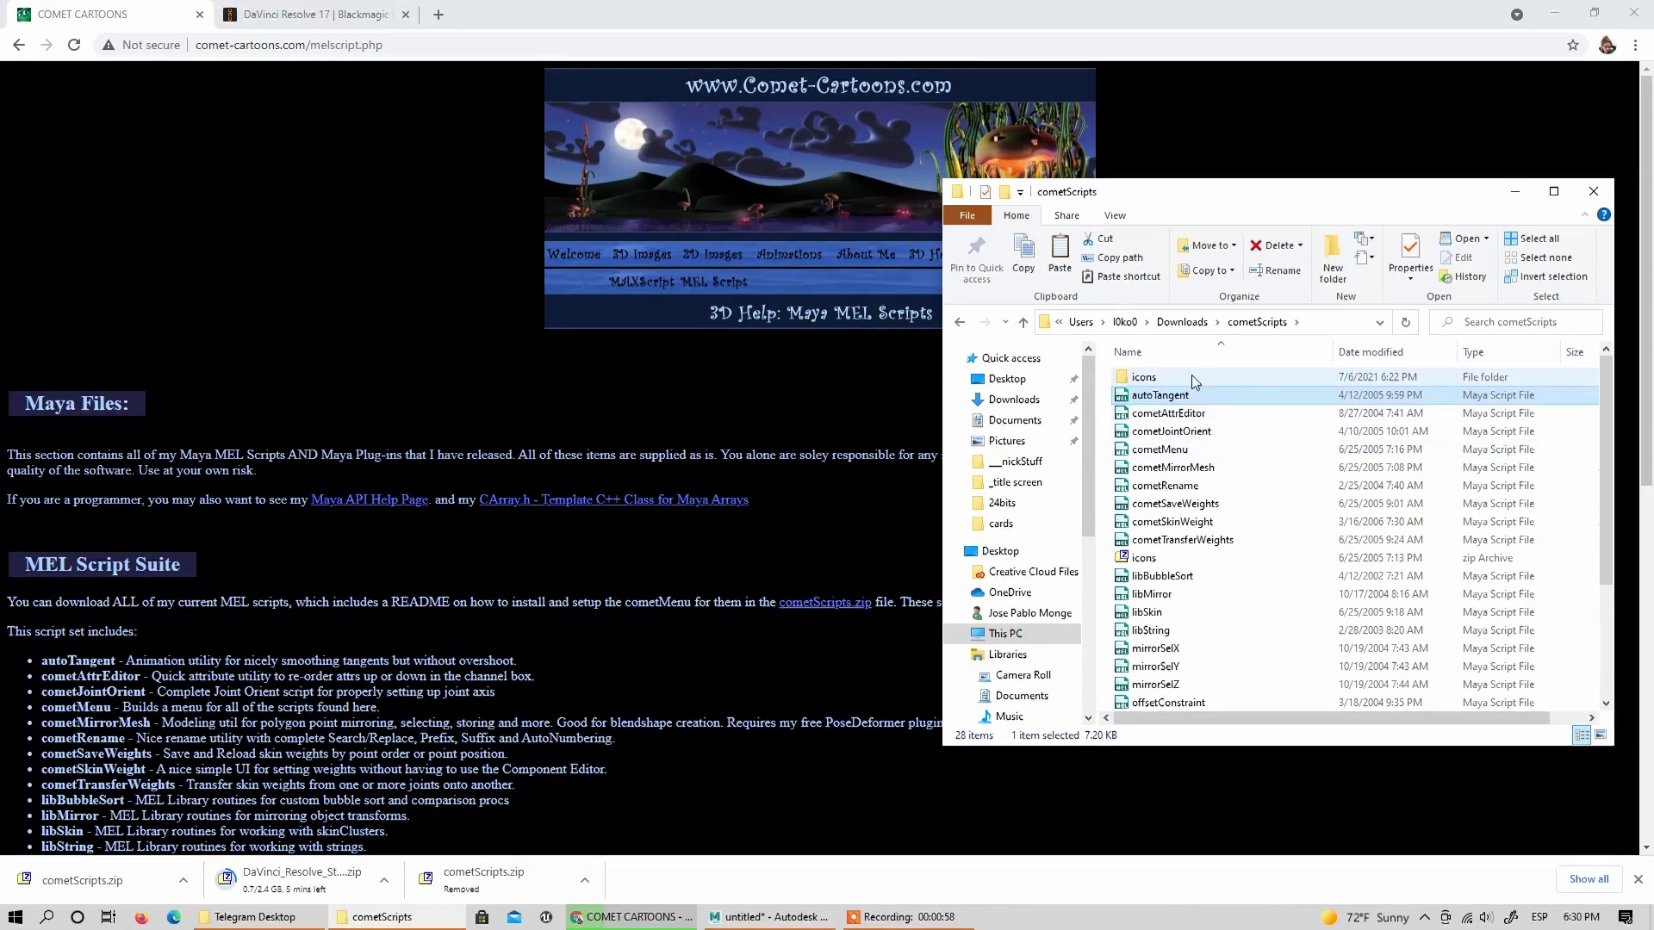
pyautogui.click(1168, 379)
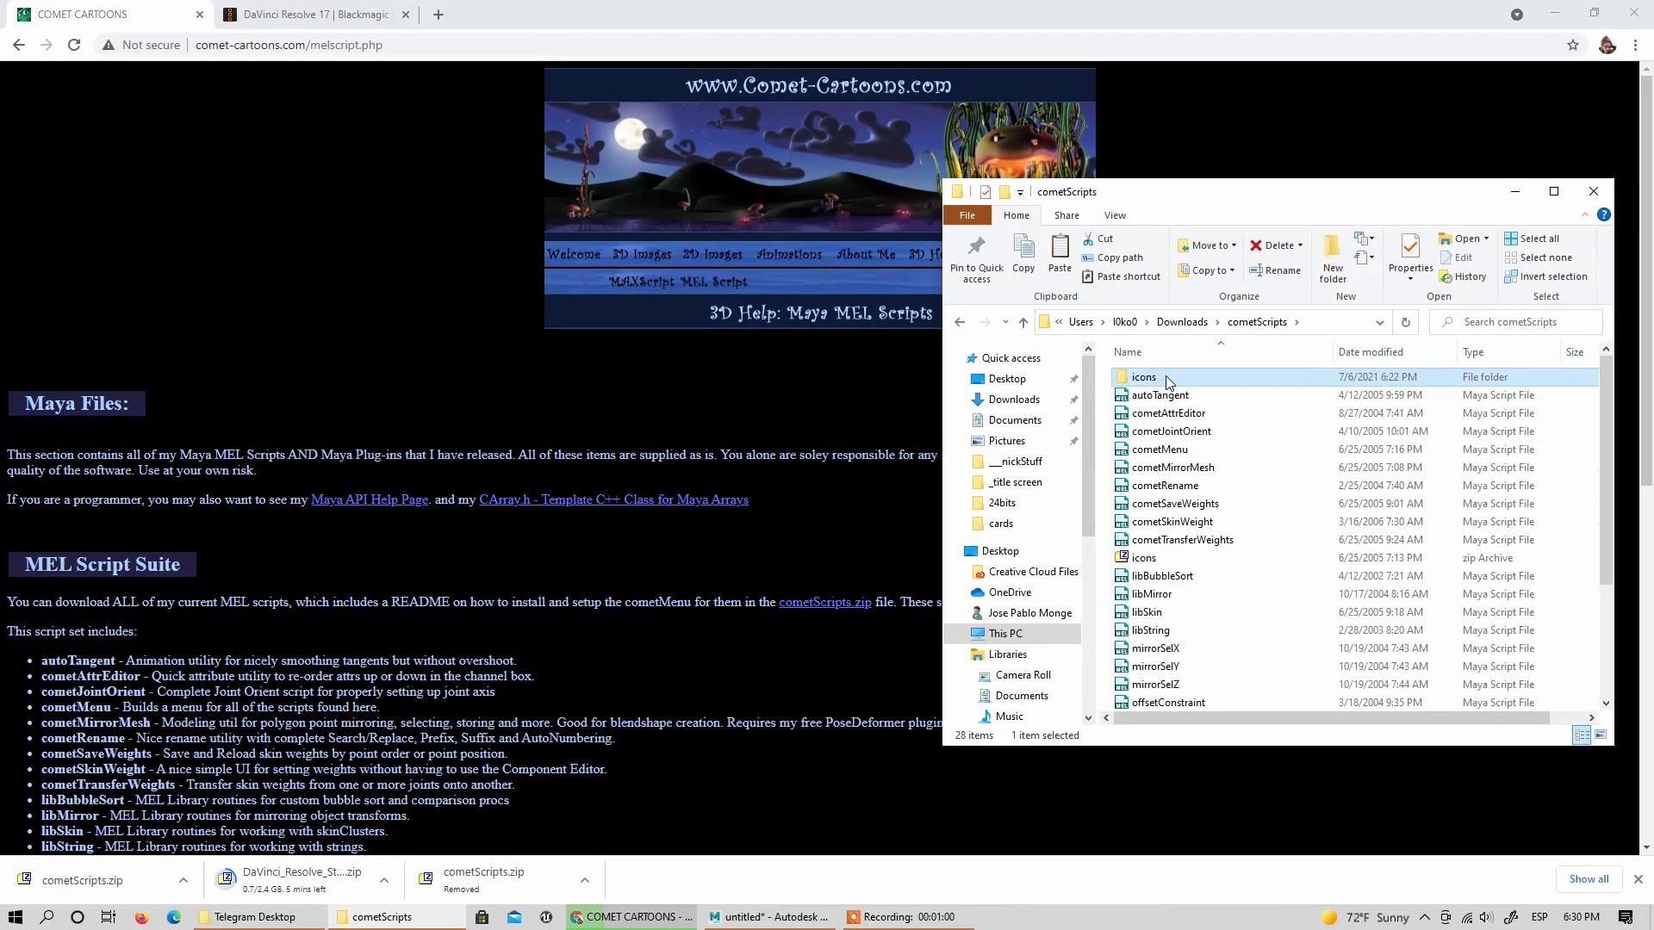
pyautogui.press('Delete')
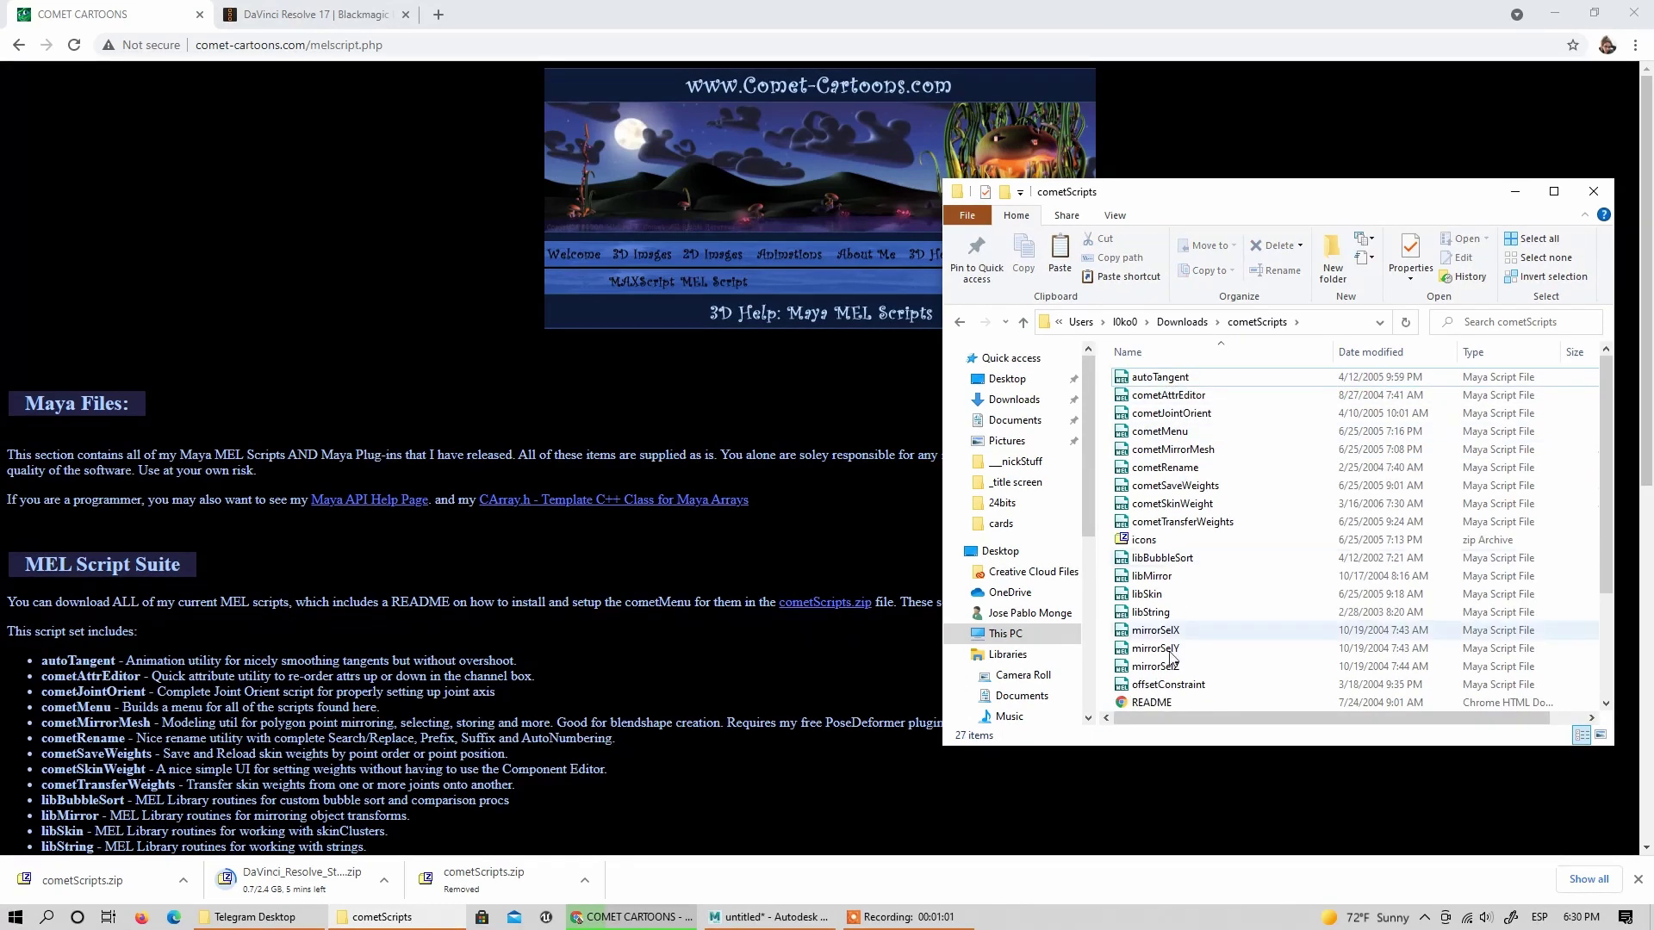
# Step: Extract the icons archive with 7-Zip into an icons folder inside cometScripts and delete the archive
pyautogui.click(1154, 542)
pyautogui.rightClick(1160, 543)
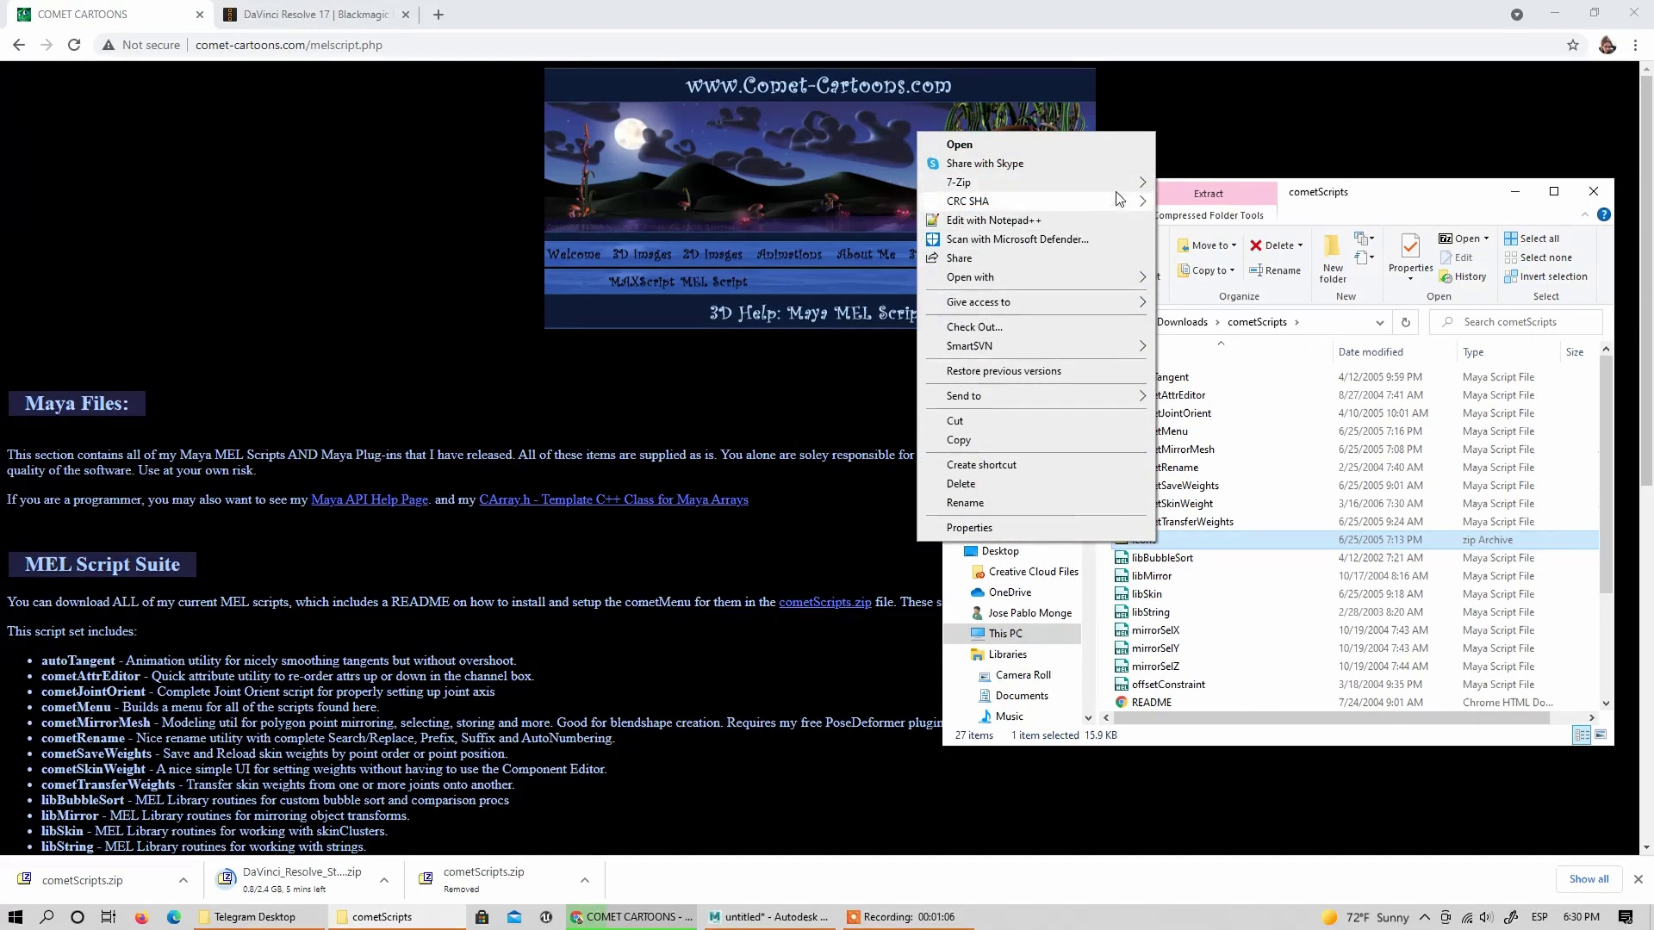
pyautogui.moveTo(1123, 191)
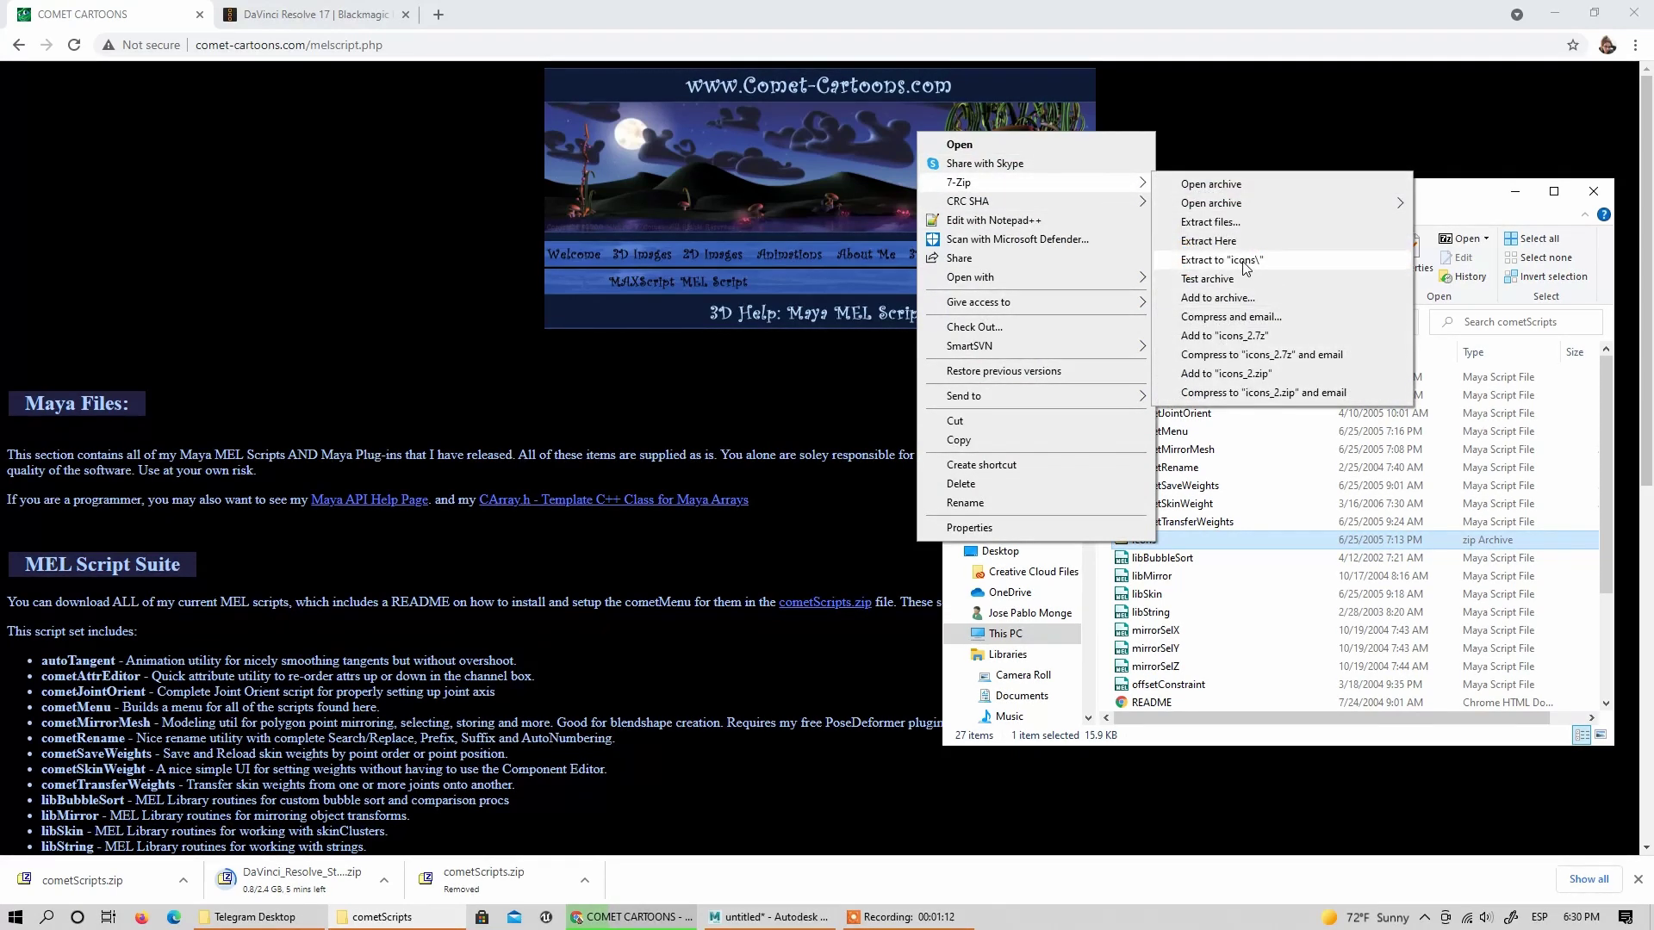
pyautogui.click(1221, 259)
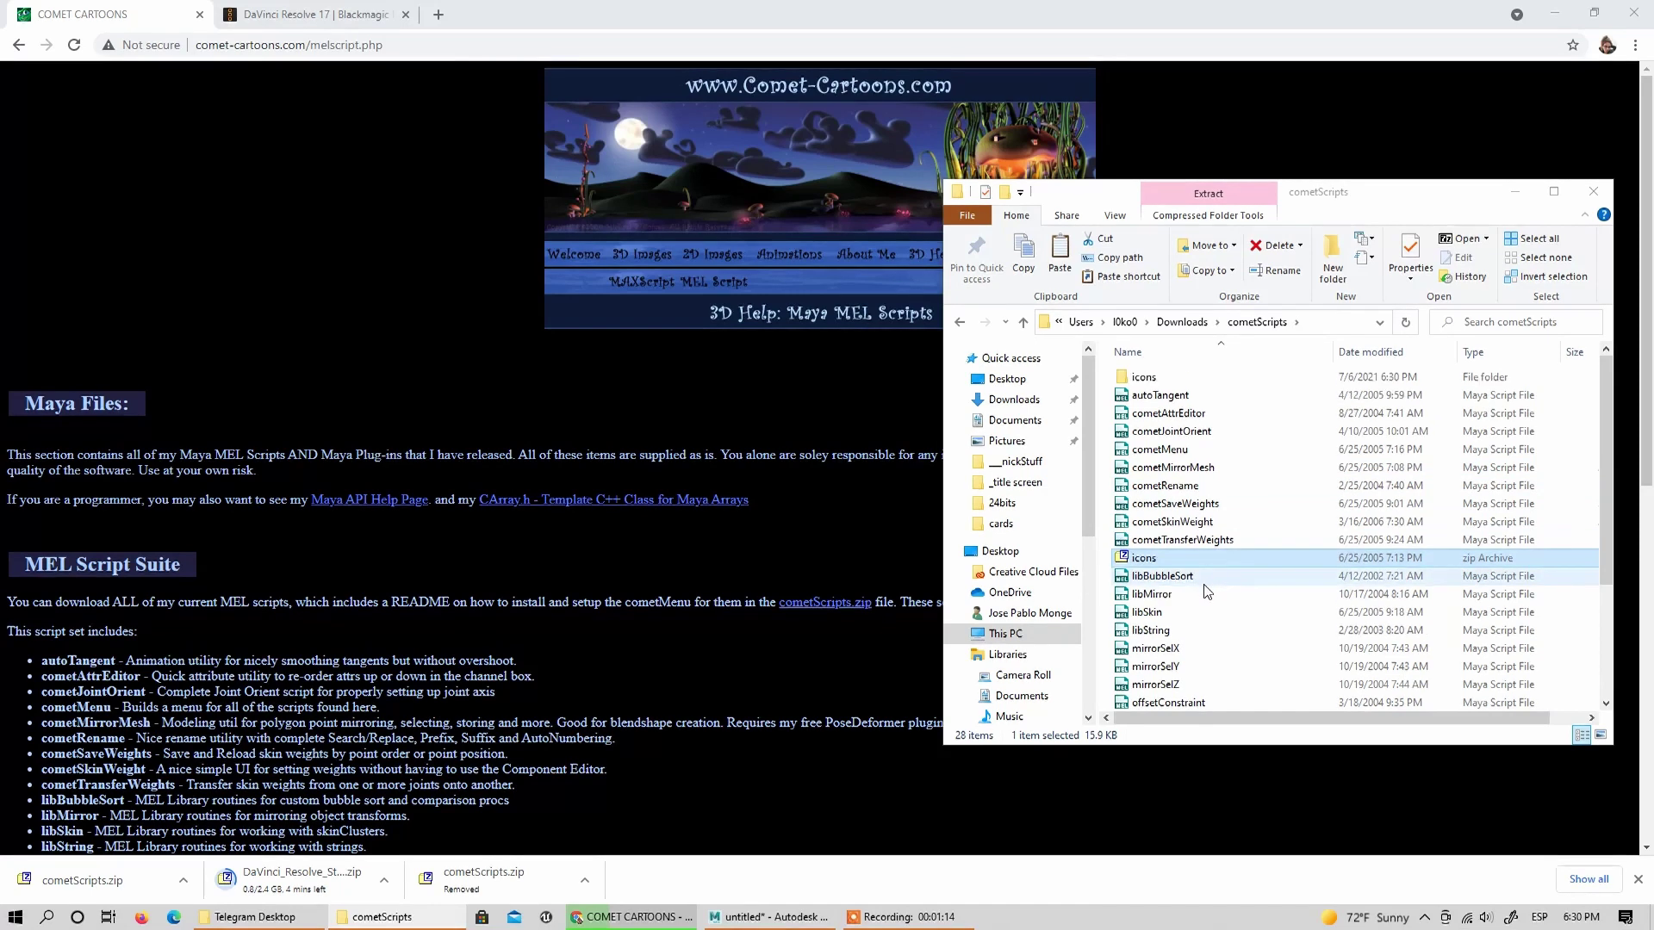
pyautogui.press('Delete')
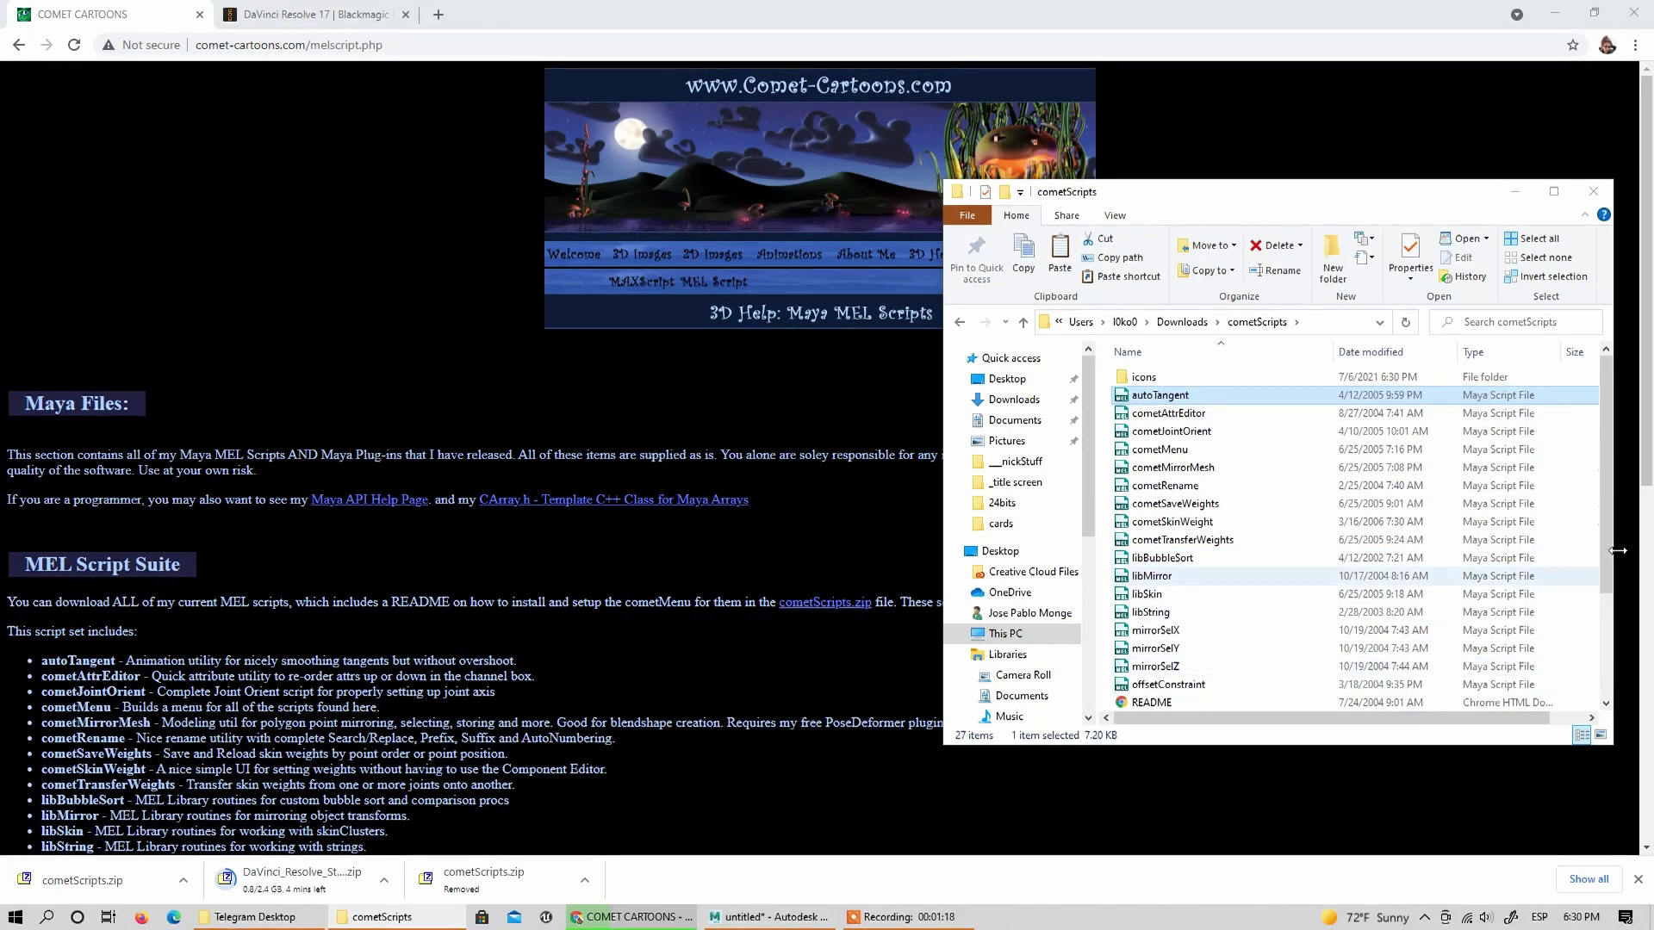
# Step: Select all the script files in the cometScripts folder from autoTangent to zeroOut, leaving out README
pyautogui.scroll(-3, 1203, 680)
pyautogui.keyDown('shift'); pyautogui.click(1197, 702); pyautogui.keyUp('shift')
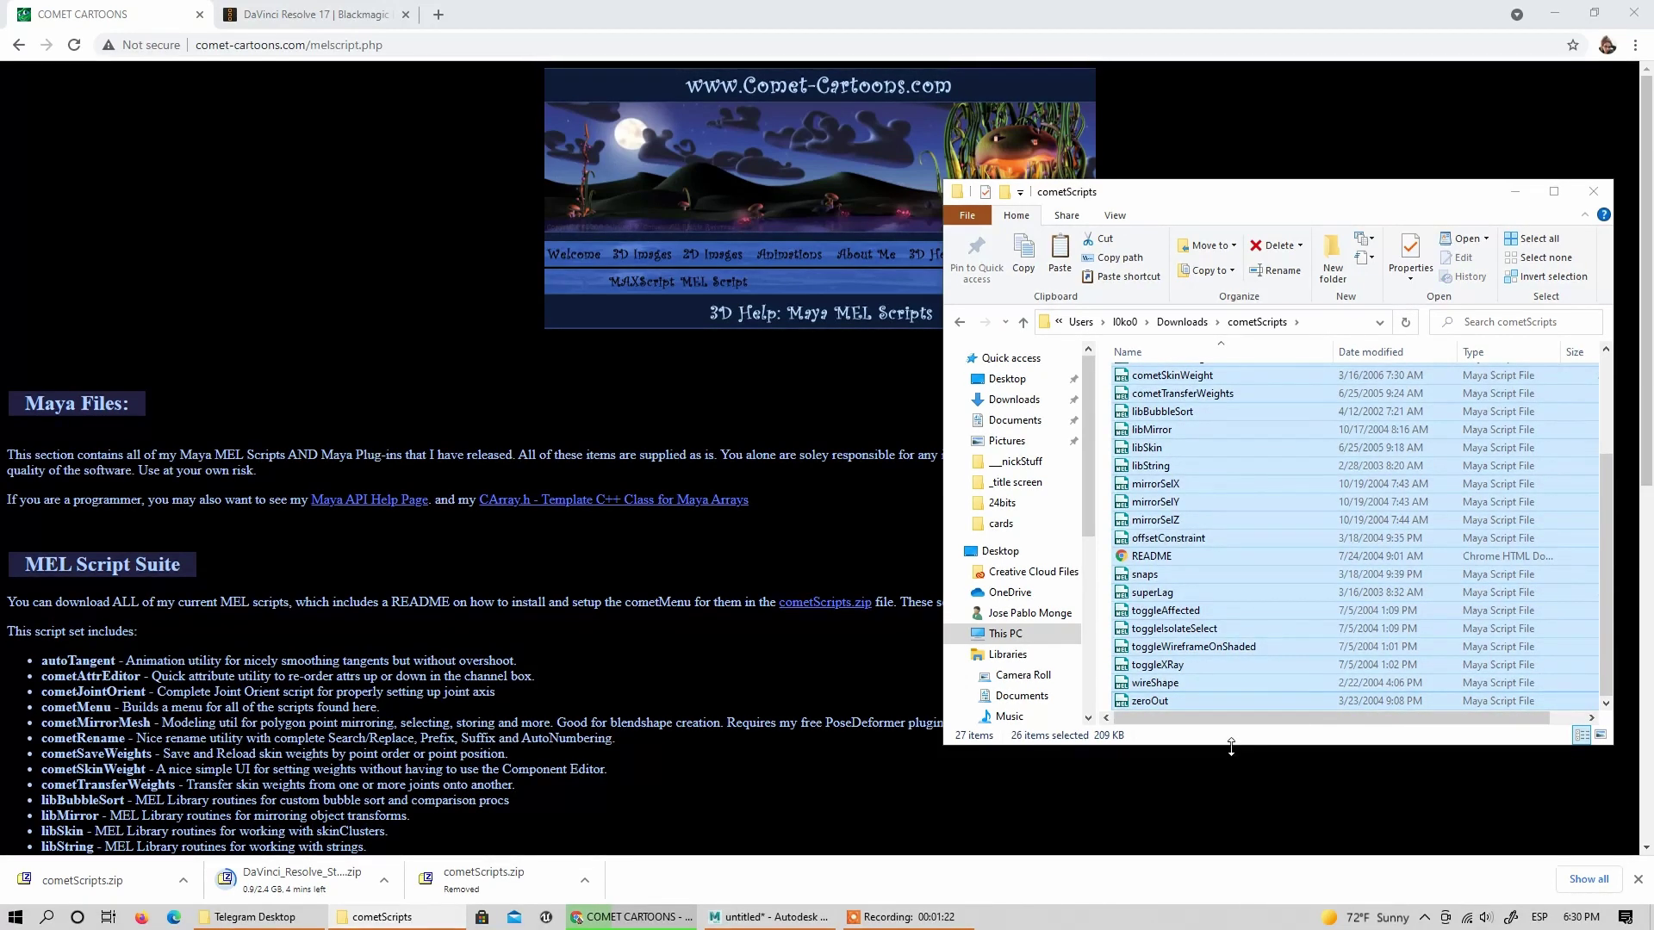
pyautogui.moveTo(1231, 747); pyautogui.dragTo(1232, 838)
pyautogui.keyDown('ctrl'); pyautogui.click(1198, 654); pyautogui.keyUp('ctrl')
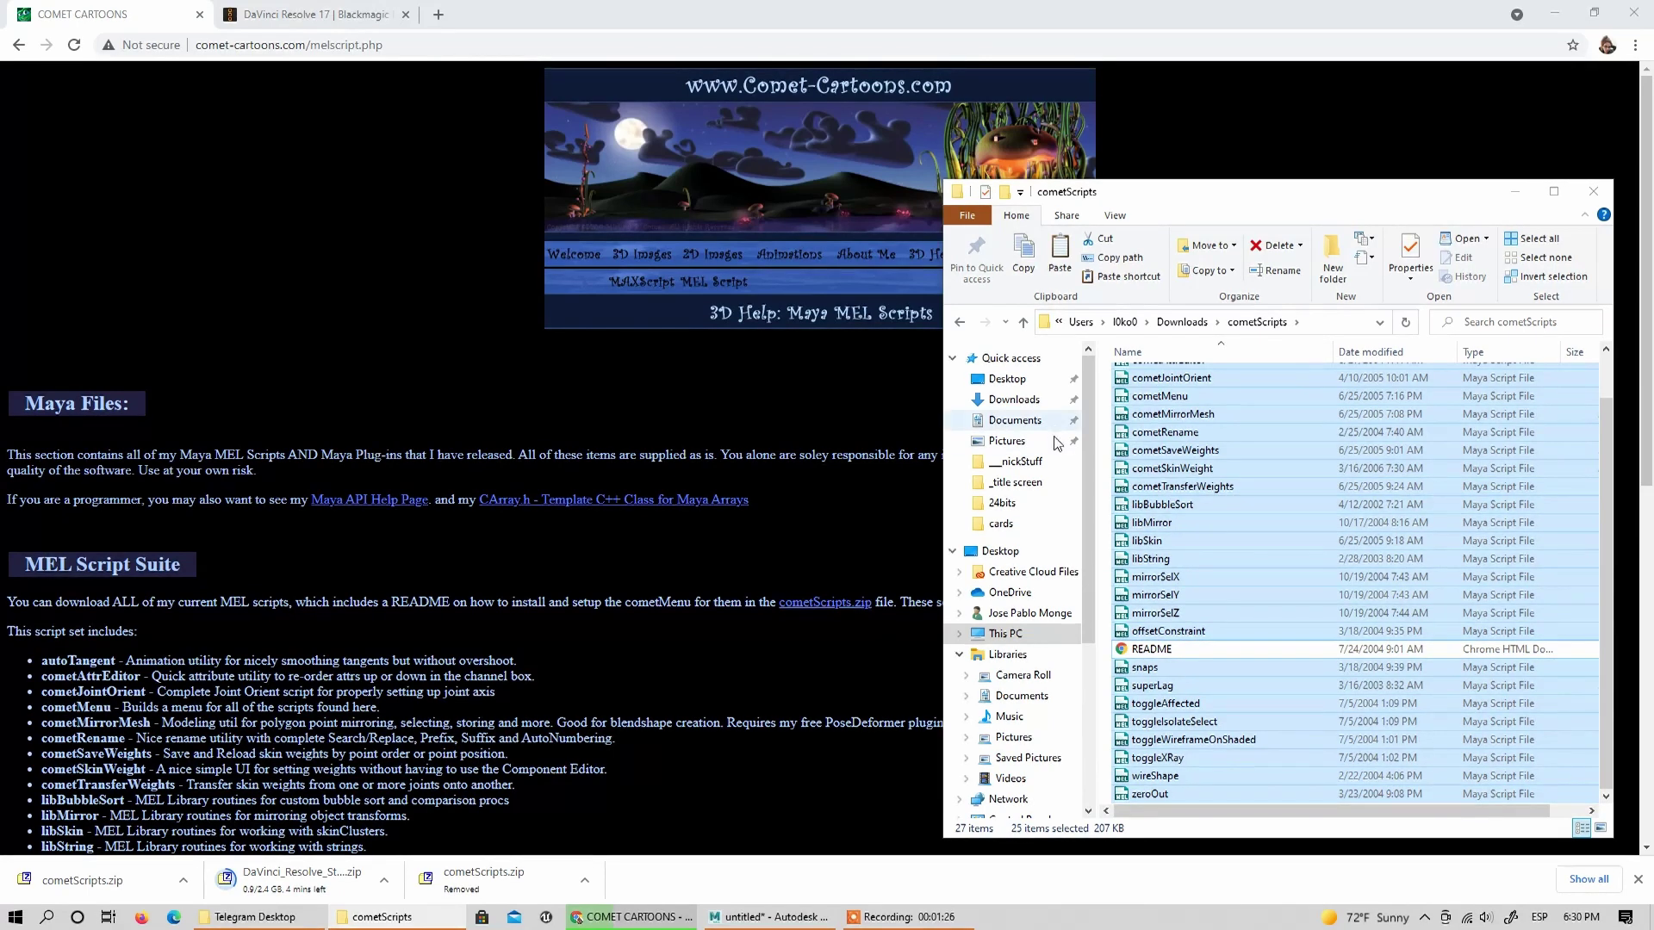
# Step: Open the Maya 2022 user scripts folder at Documents > maya > 2022 > scripts
pyautogui.click(1022, 427)
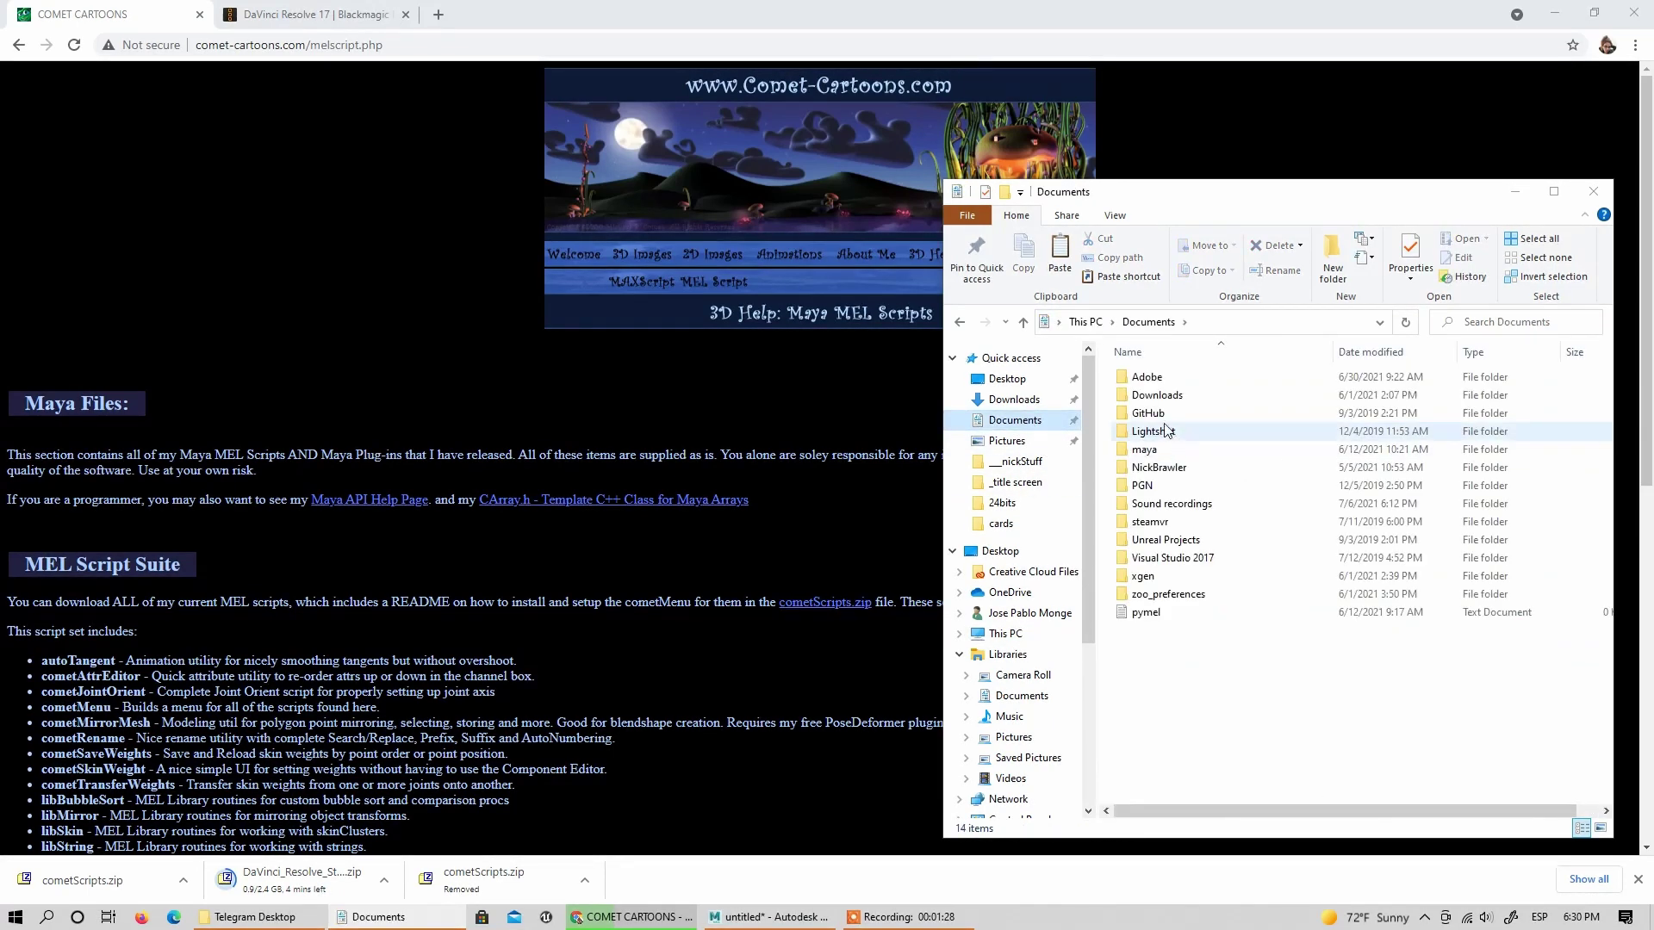
pyautogui.doubleClick(1154, 451)
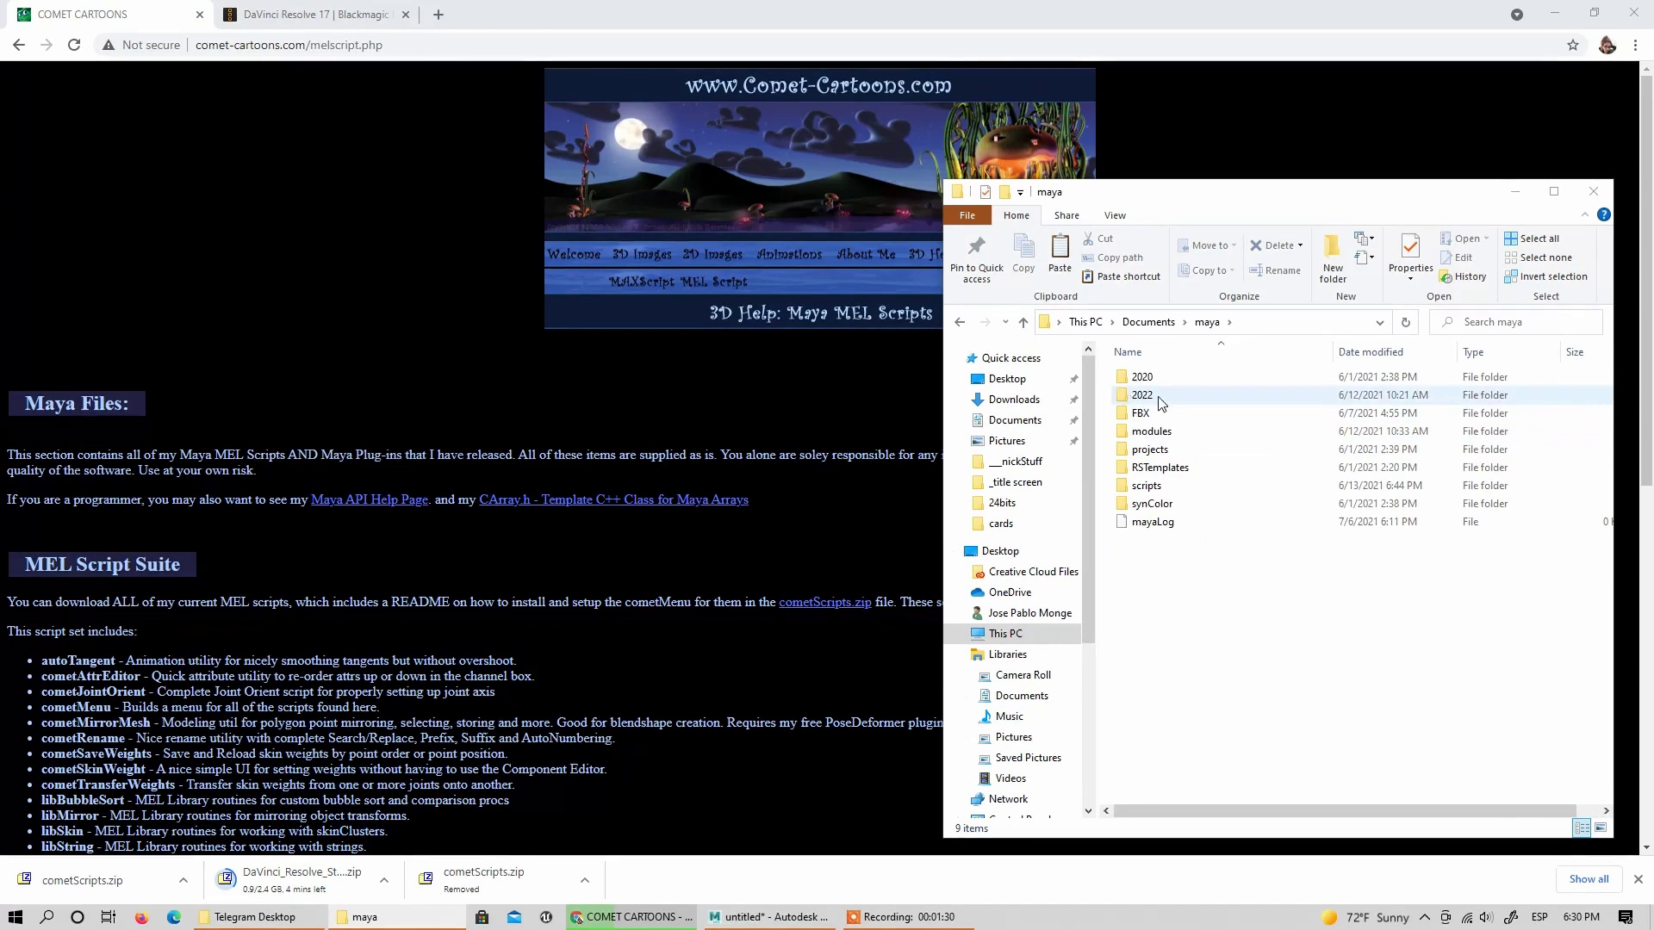
pyautogui.doubleClick(1145, 395)
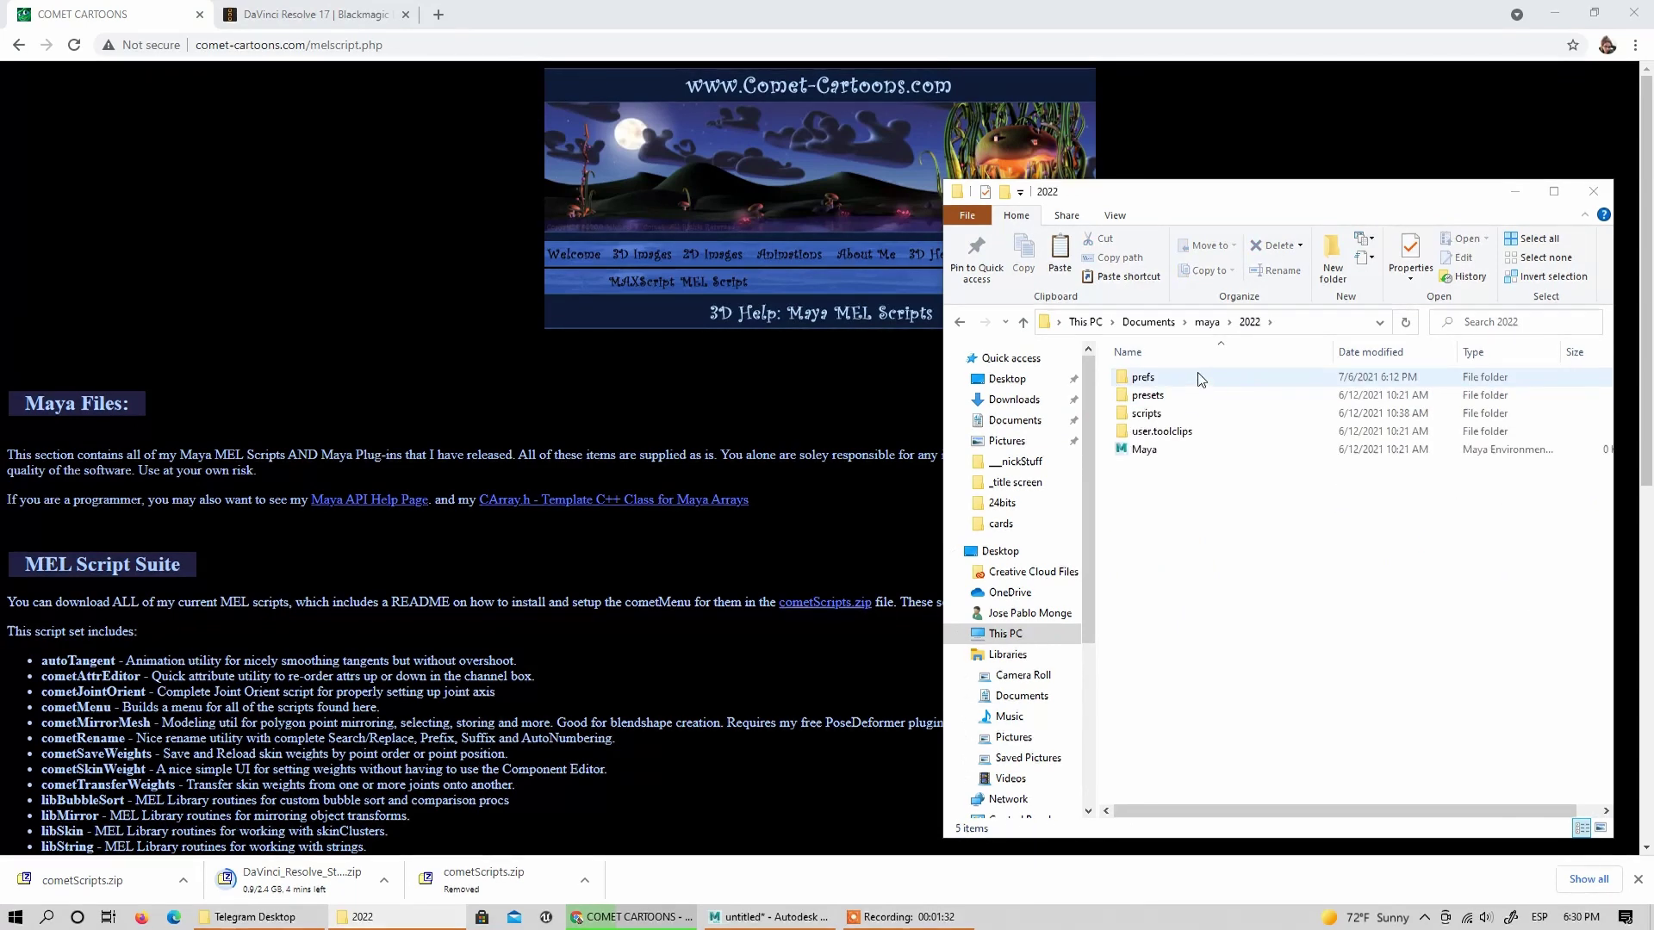
pyautogui.doubleClick(1150, 413)
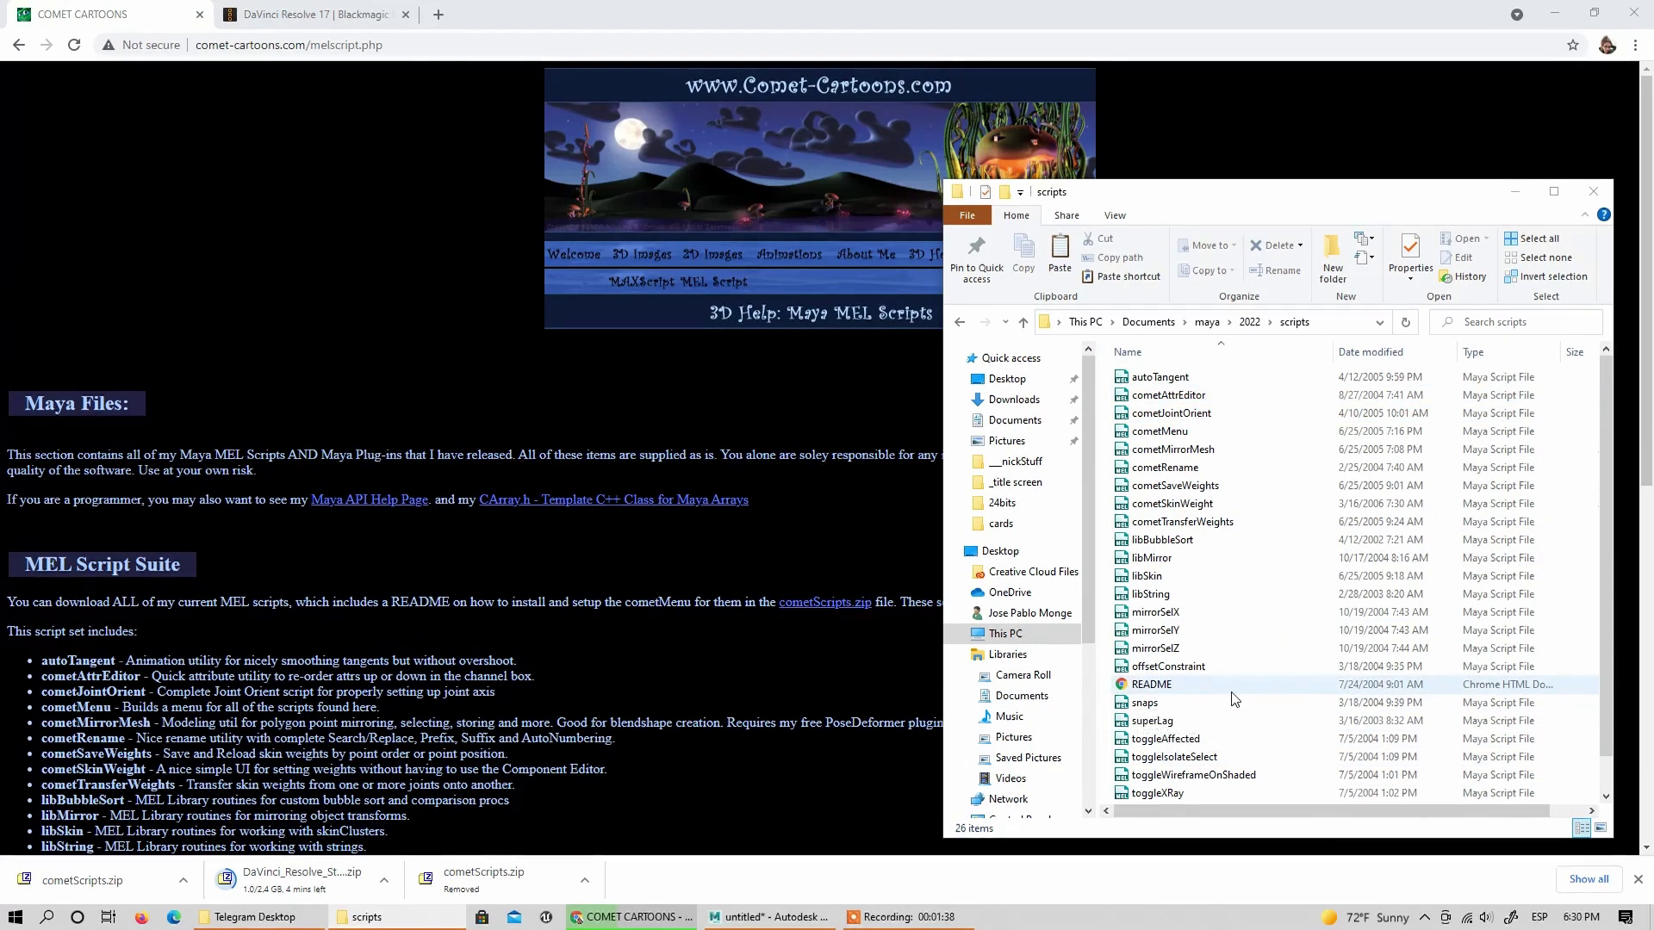
# Step: Go back to the 2022 folder and open the icons folder inside prefs
pyautogui.click(1253, 324)
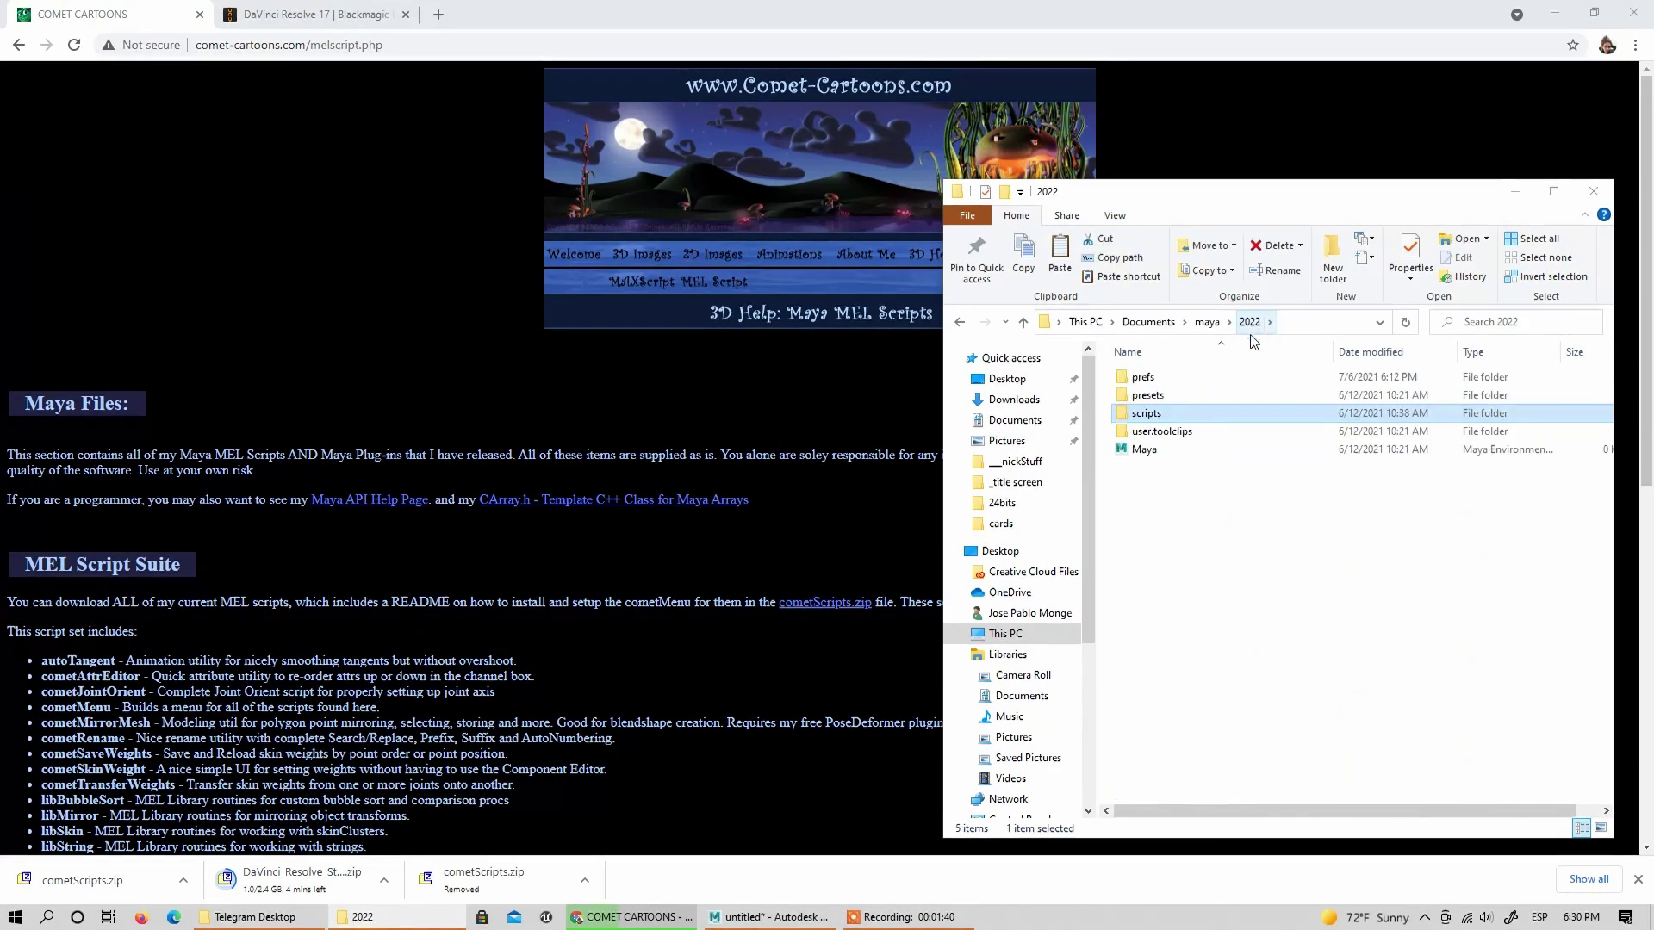
pyautogui.click(1163, 380)
pyautogui.doubleClick(1162, 380)
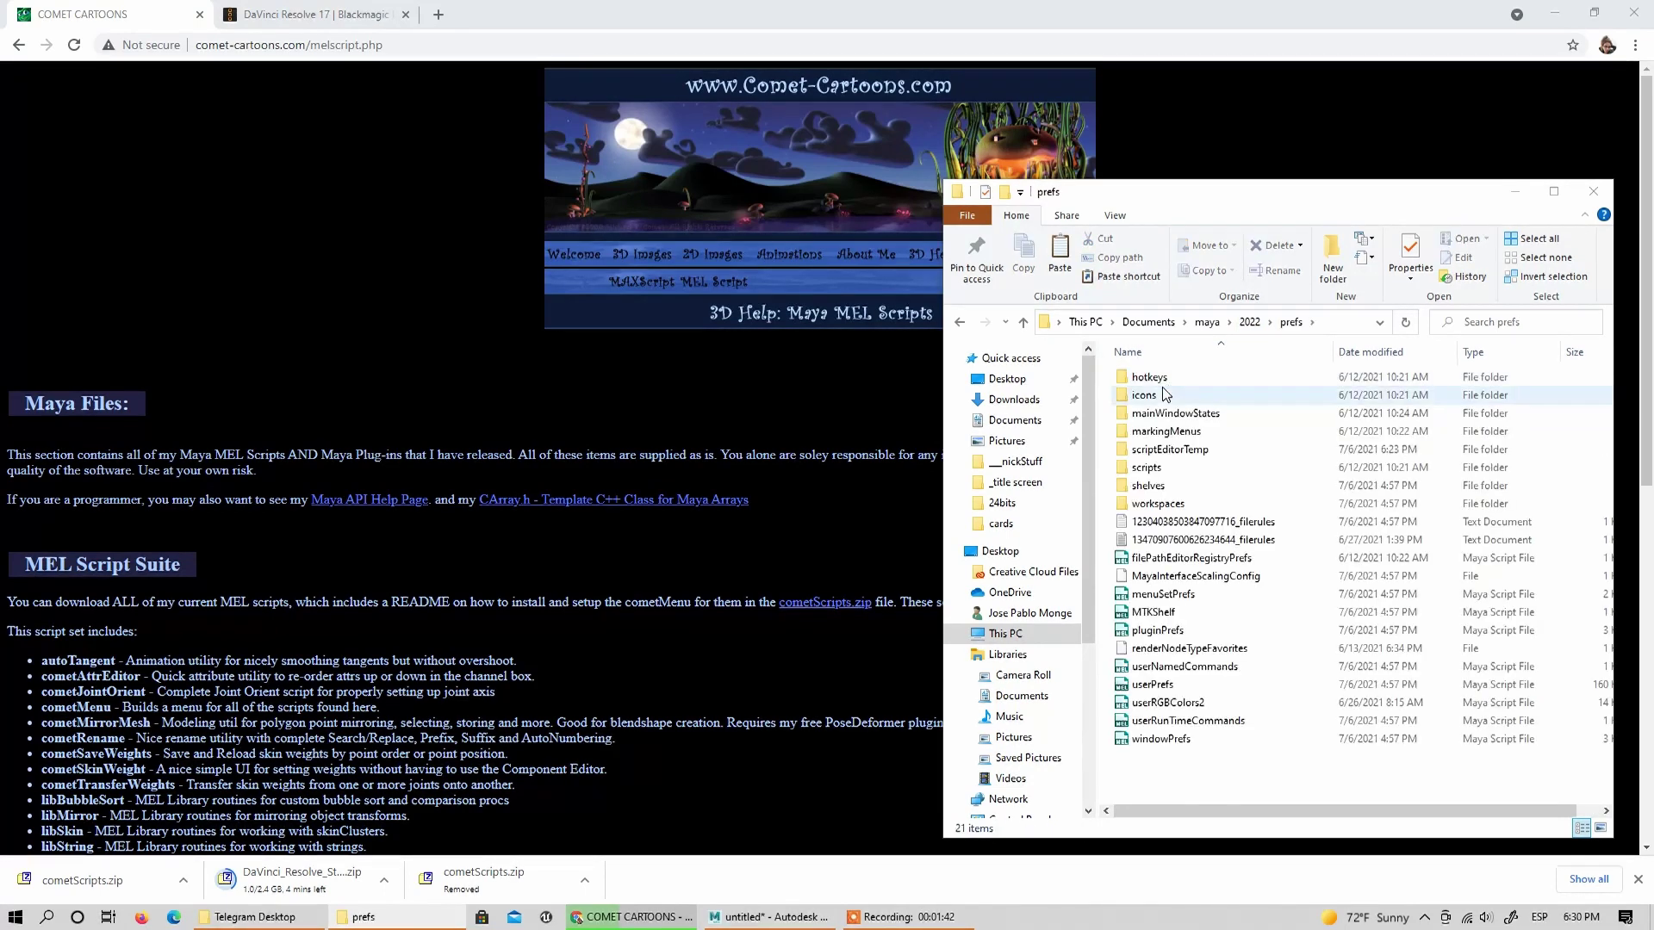
pyautogui.doubleClick(1163, 396)
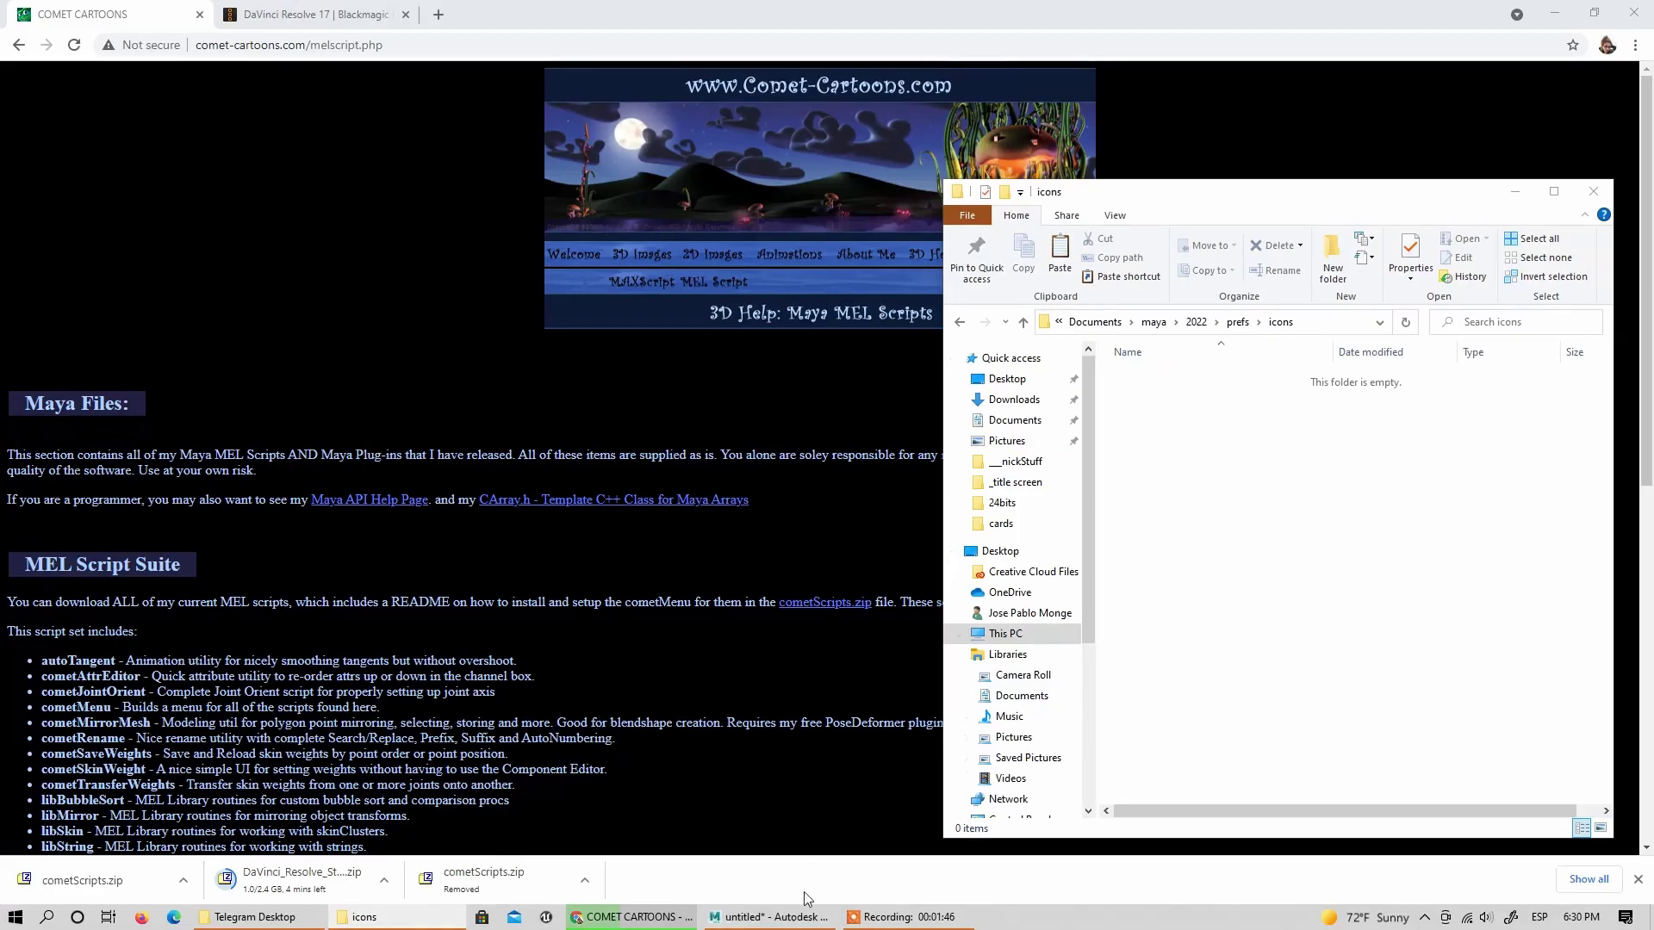
# Step: Switch to Maya, open the Script Editor and create a new empty MEL tab
pyautogui.click(769, 916)
pyautogui.click(1637, 843)
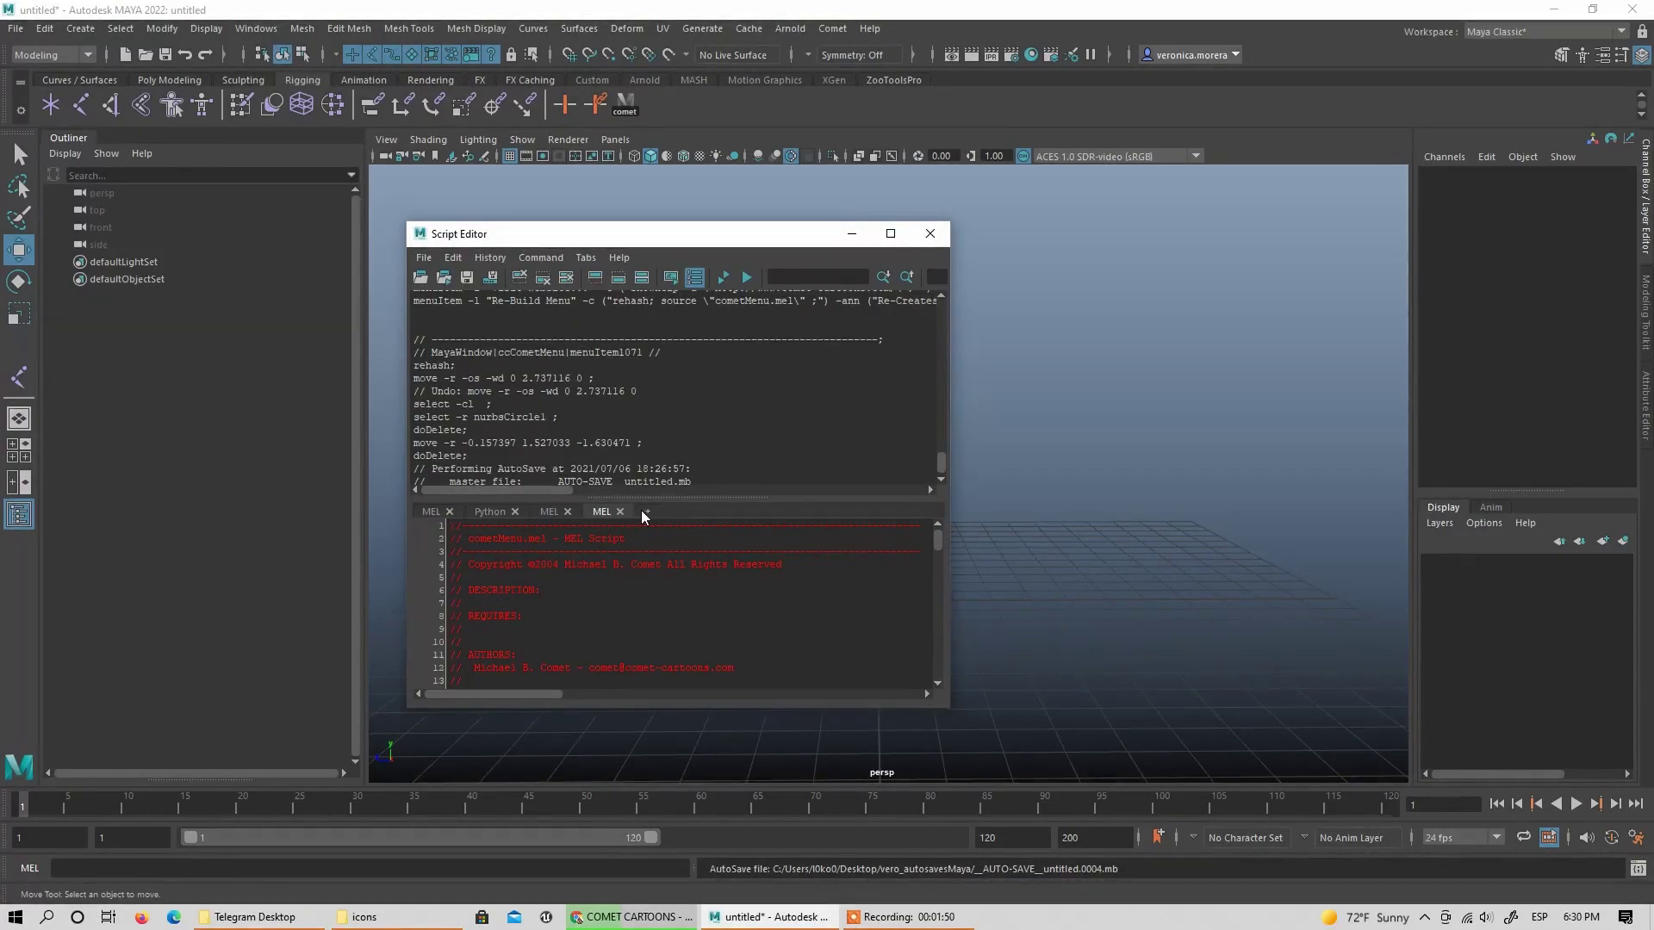
pyautogui.click(645, 511)
pyautogui.press('Return')
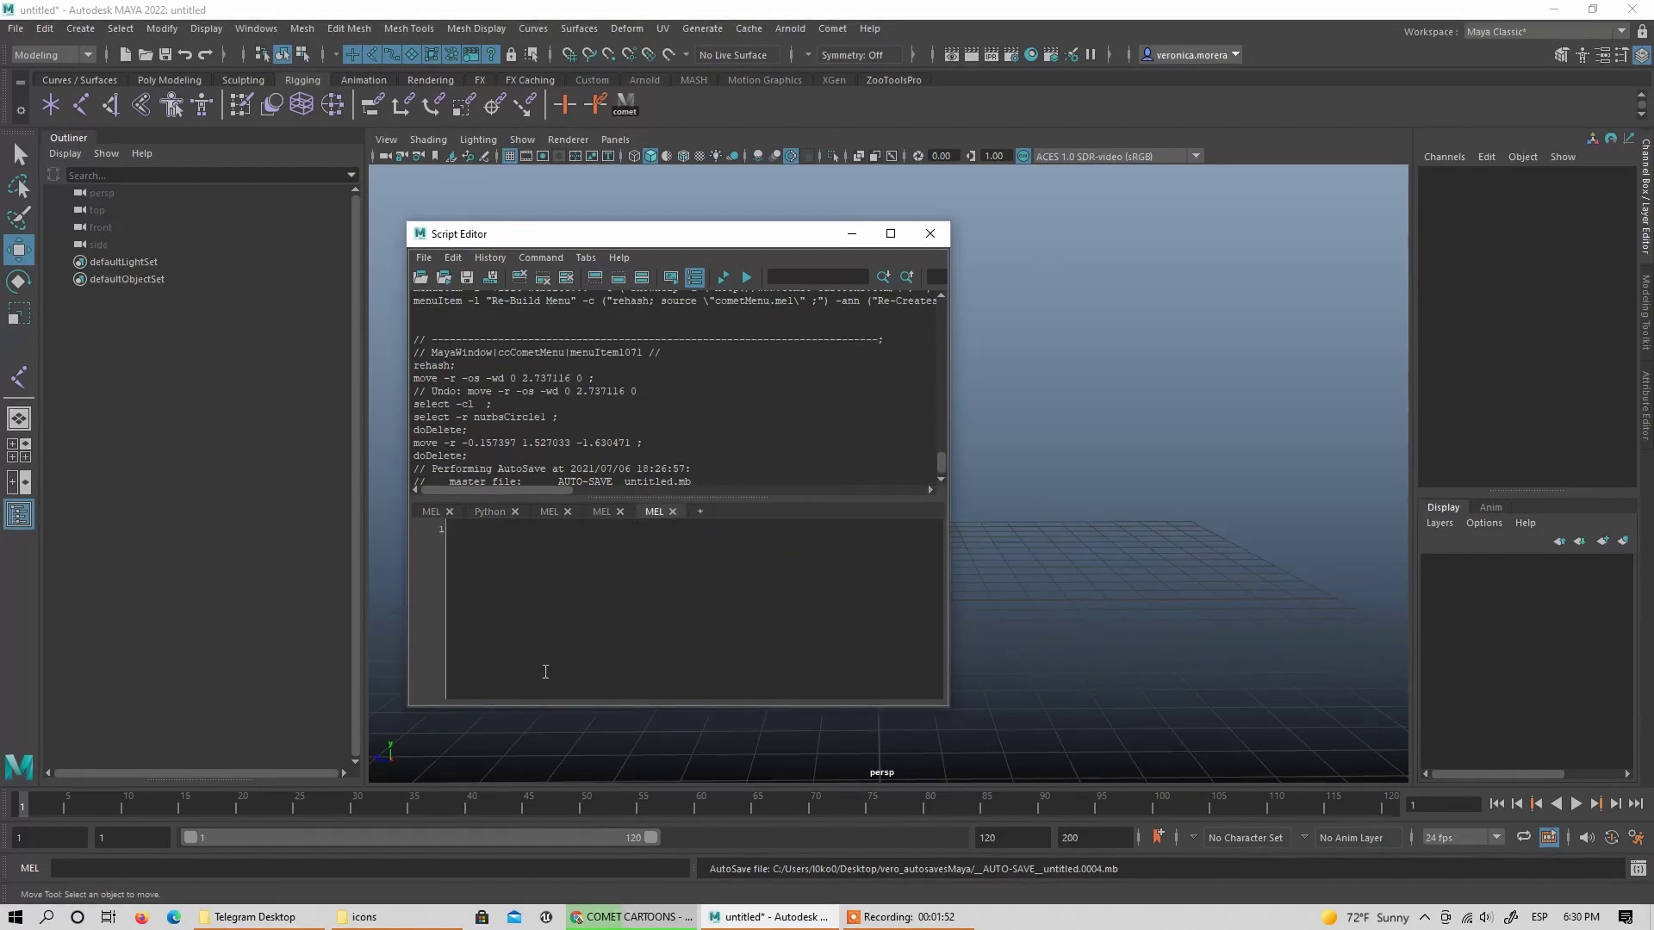
# Step: Switch back to File Explorer and open the scripts folder directly under maya > 2022
pyautogui.click(360, 917)
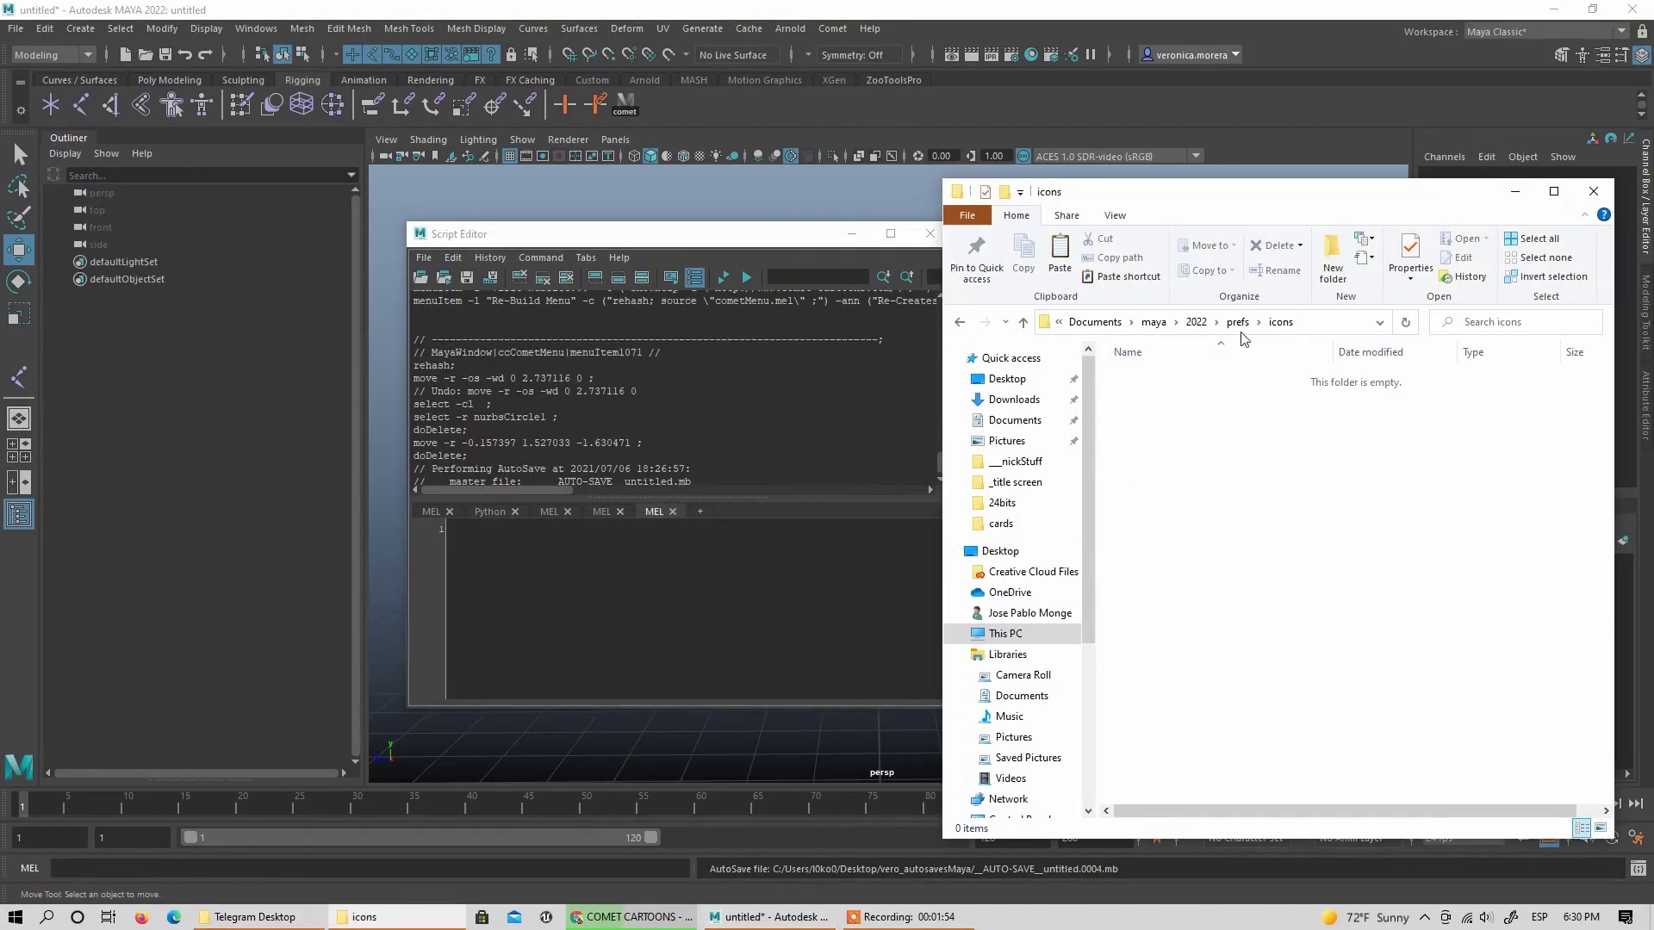
pyautogui.click(1237, 321)
pyautogui.click(1154, 468)
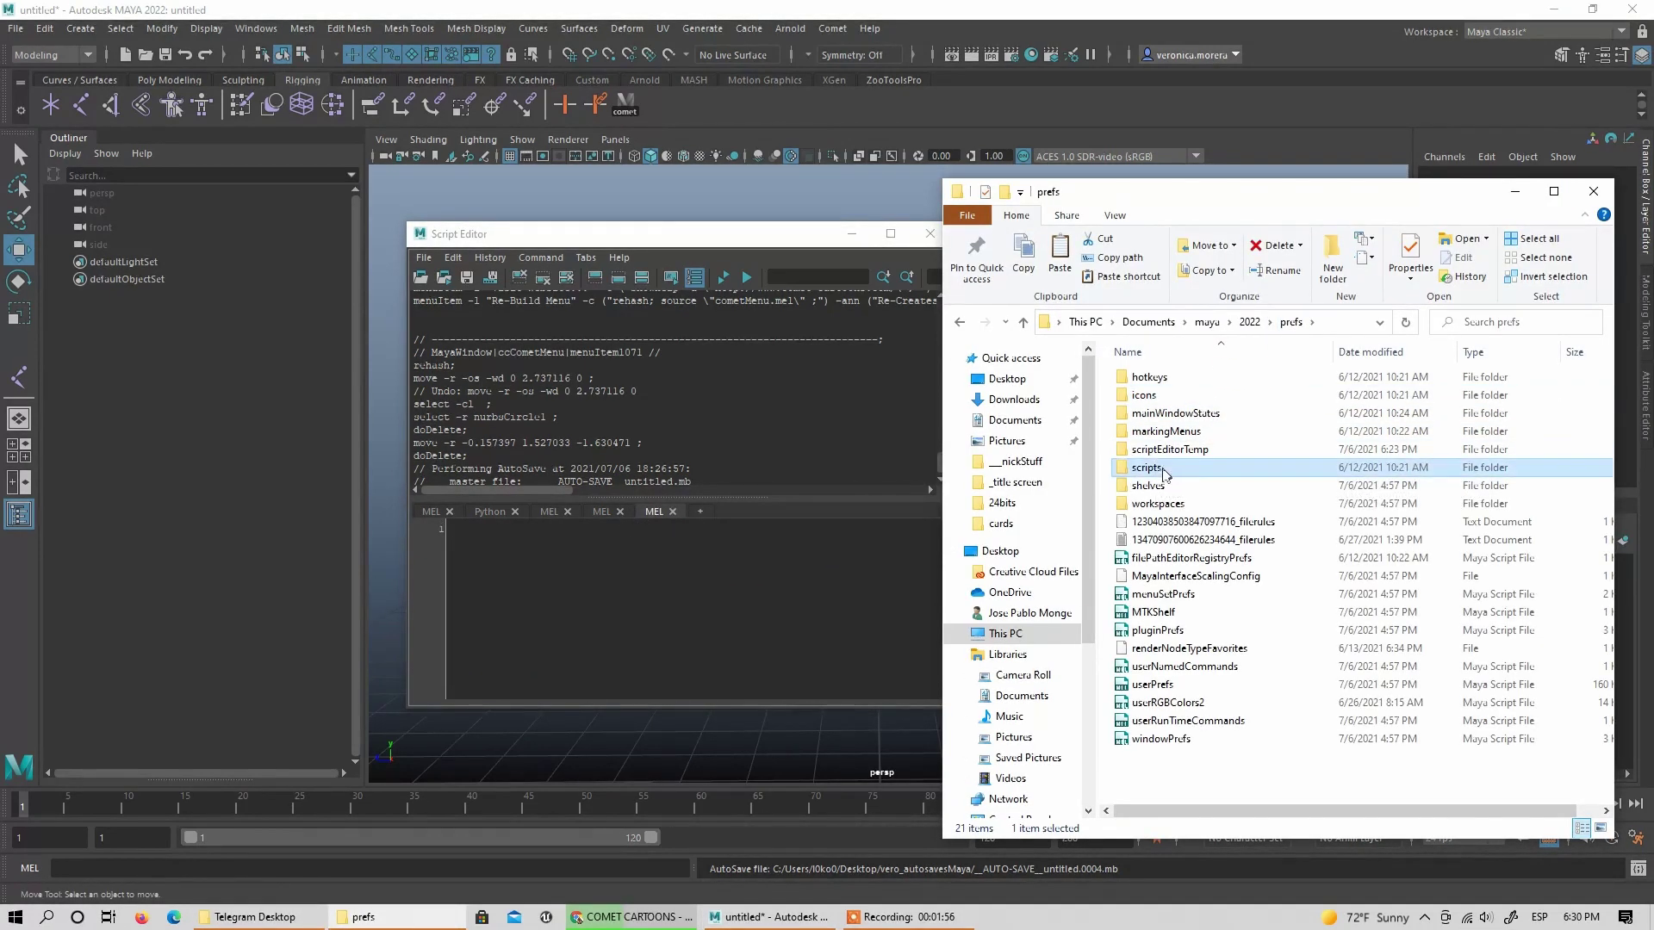
pyautogui.doubleClick(1162, 470)
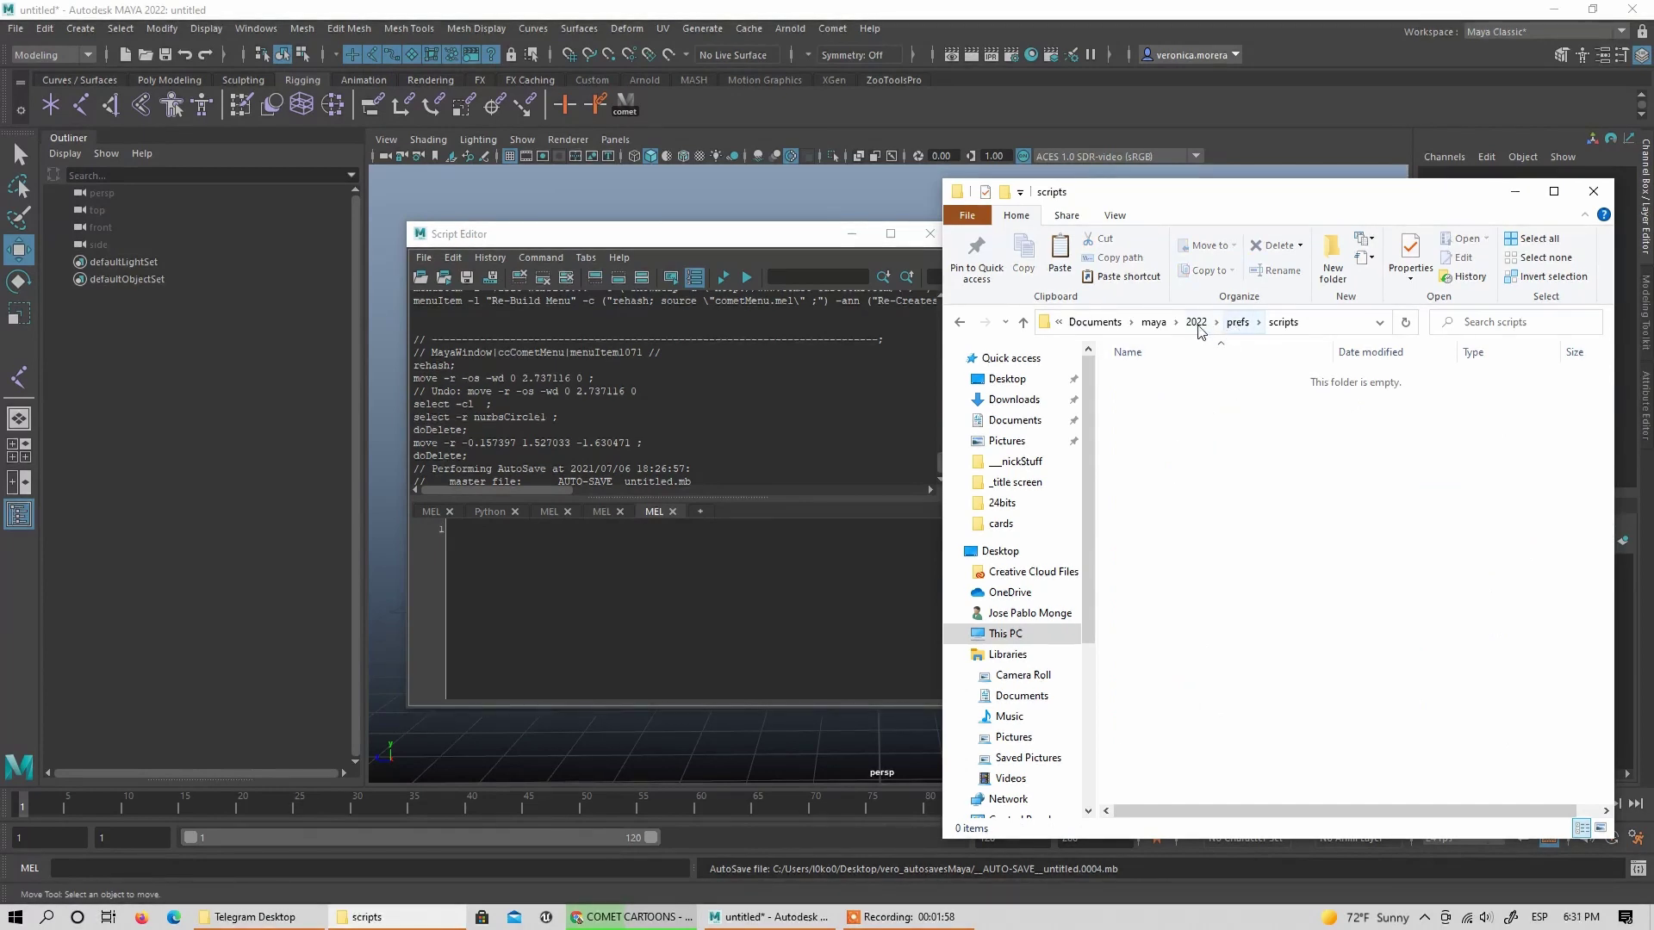
pyautogui.click(1197, 322)
pyautogui.doubleClick(1158, 414)
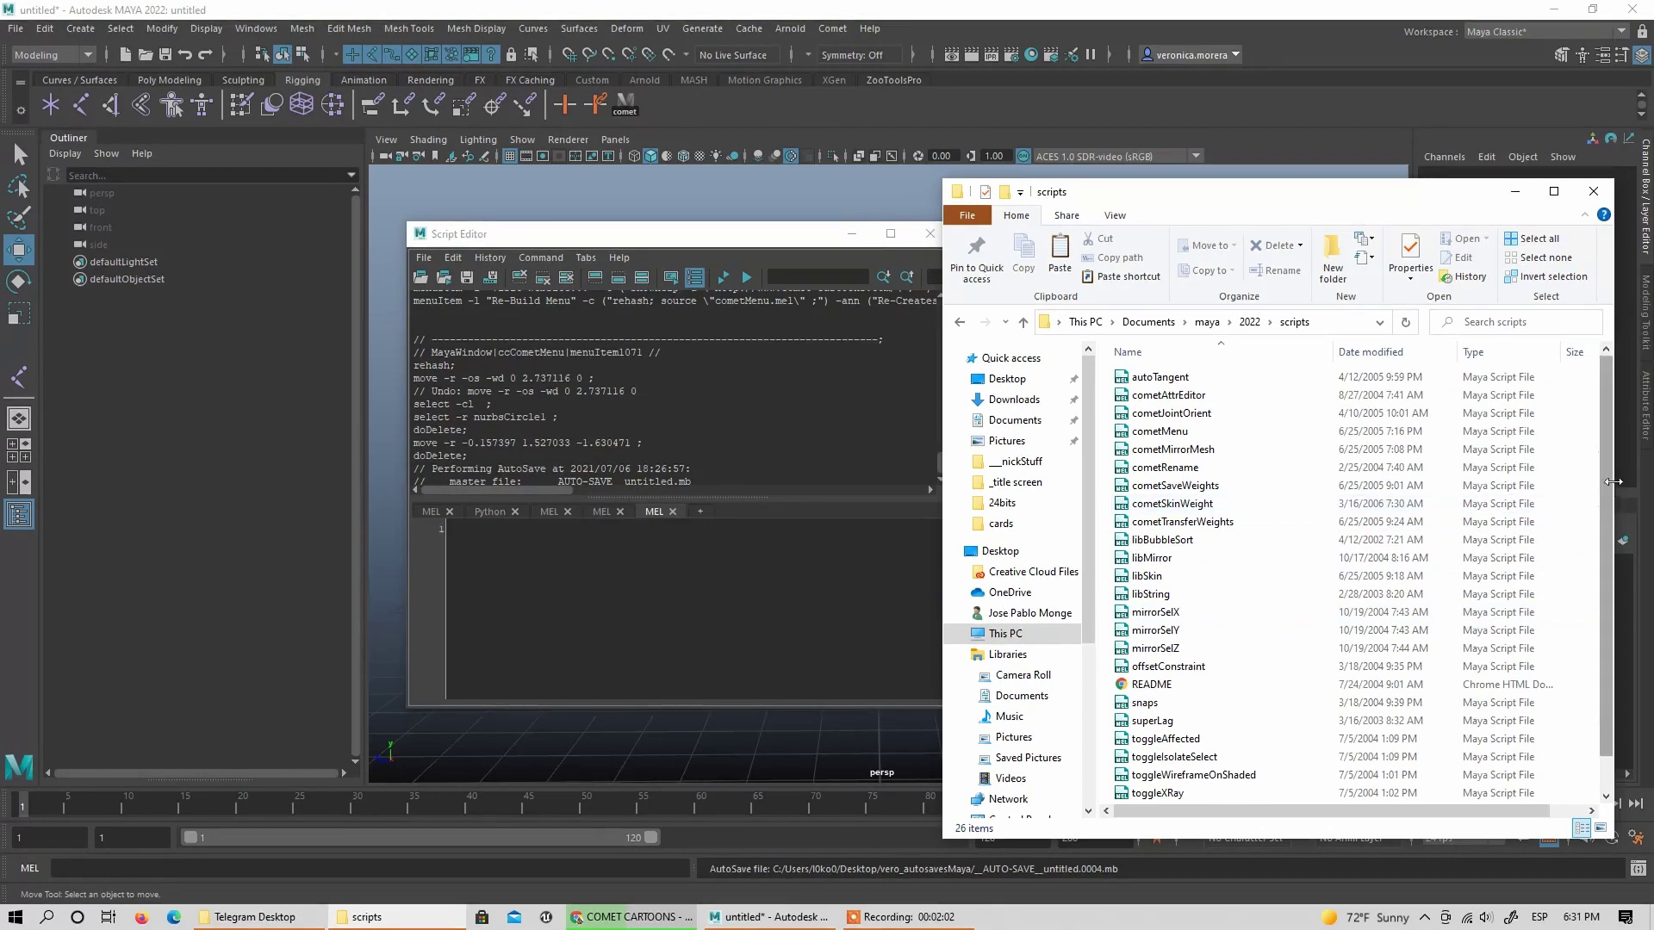
# Step: Load the cometMenu script file into the new MEL tab of Maya's Script Editor and execute the whole script
pyautogui.click(1150, 437)
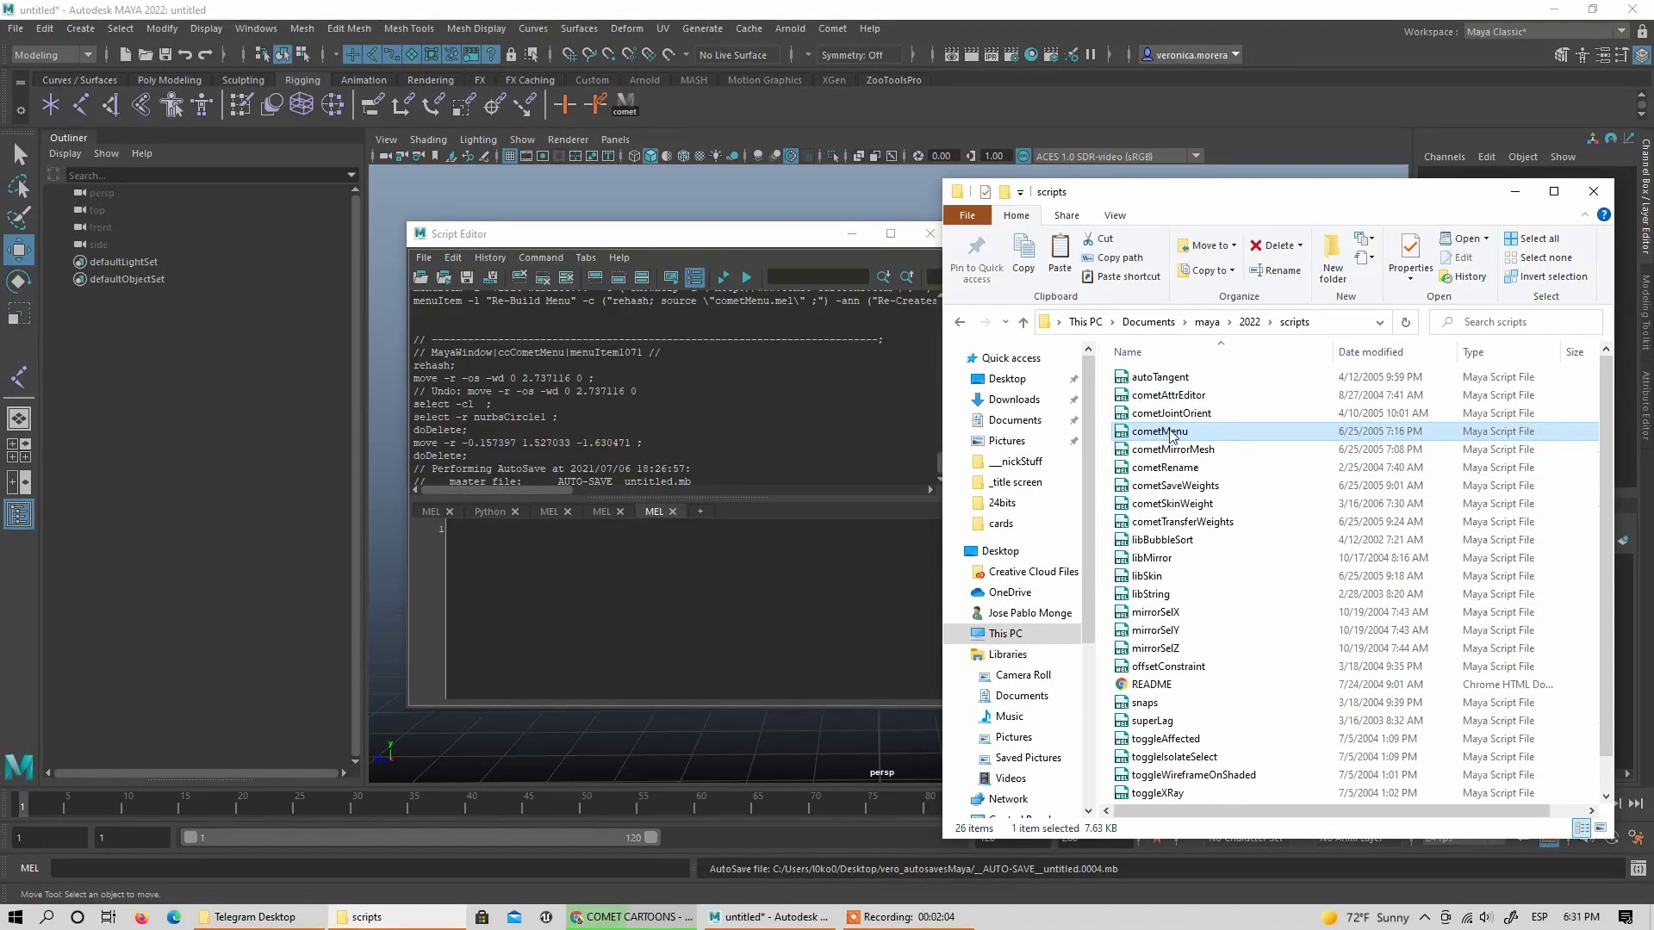
pyautogui.moveTo(1171, 436); pyautogui.dragTo(672, 597)
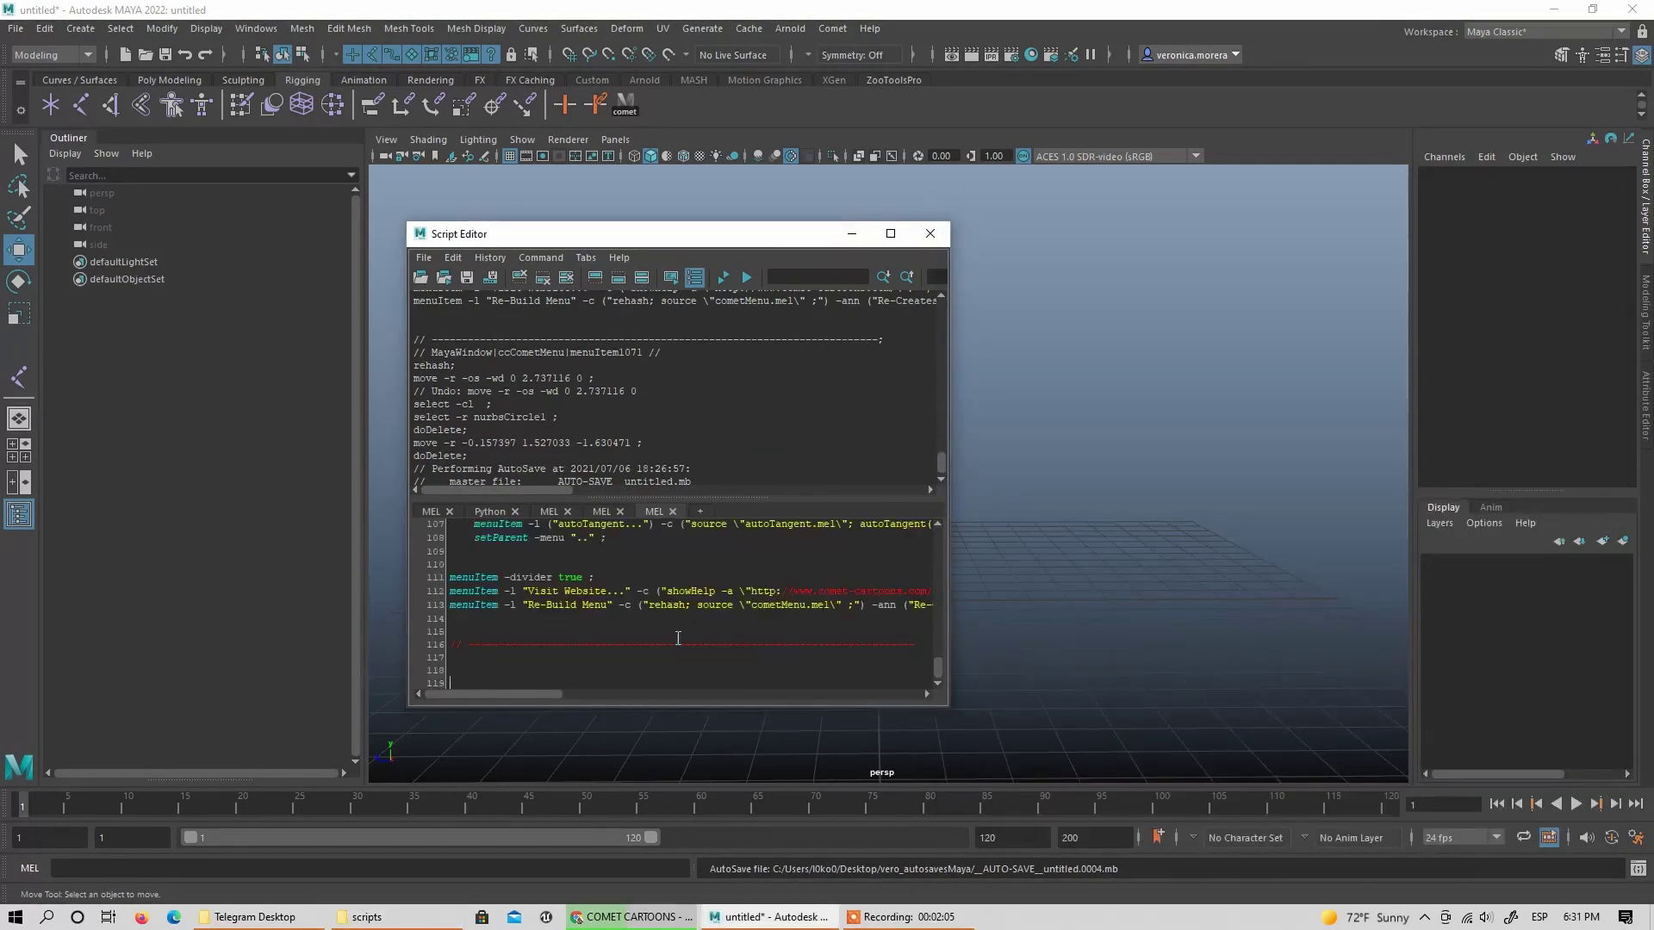
pyautogui.click(725, 279)
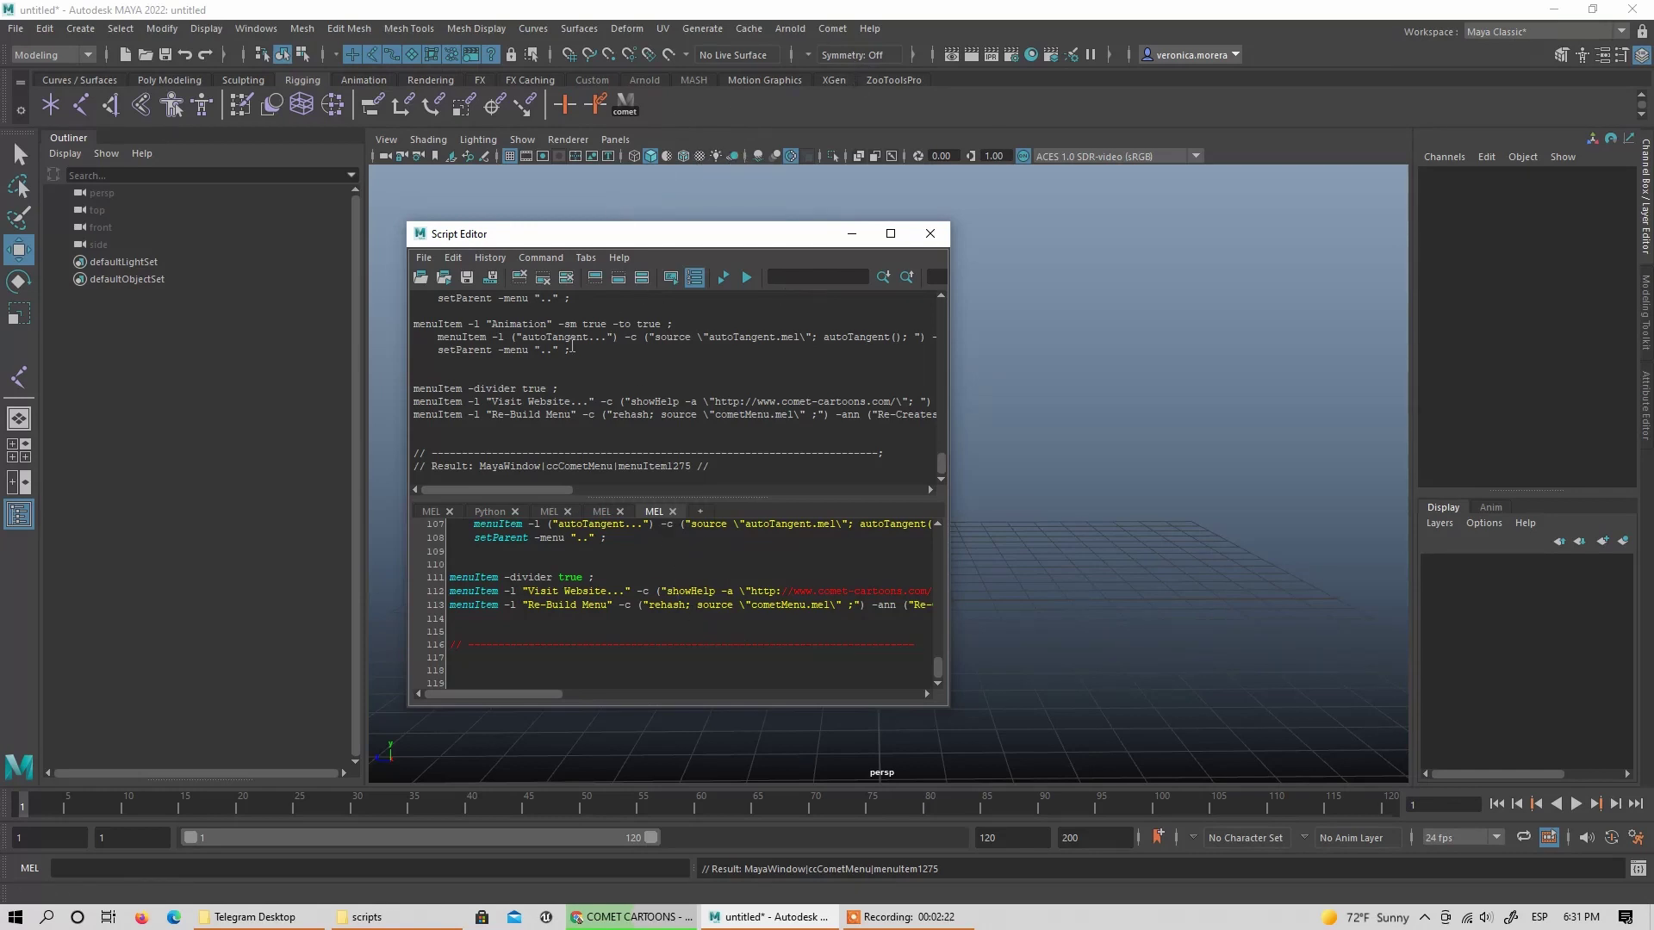
# Step: Save the loaded script to the Rigging shelf as comet2 and delete that new shelf item again
pyautogui.click(423, 257)
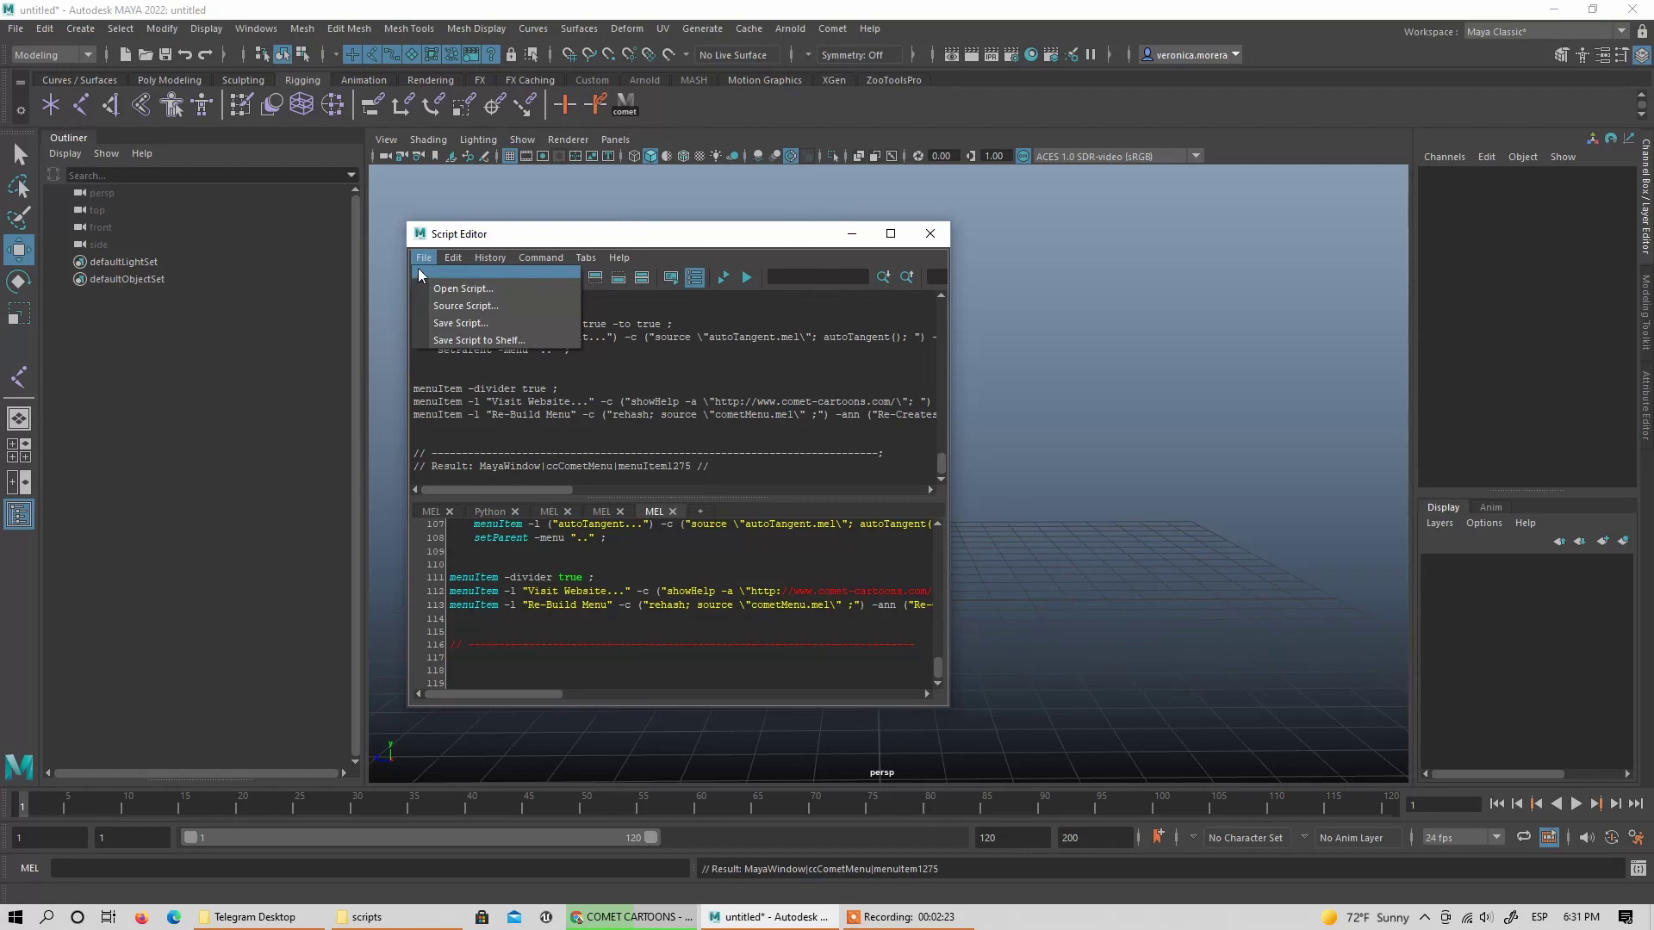
pyautogui.click(513, 343)
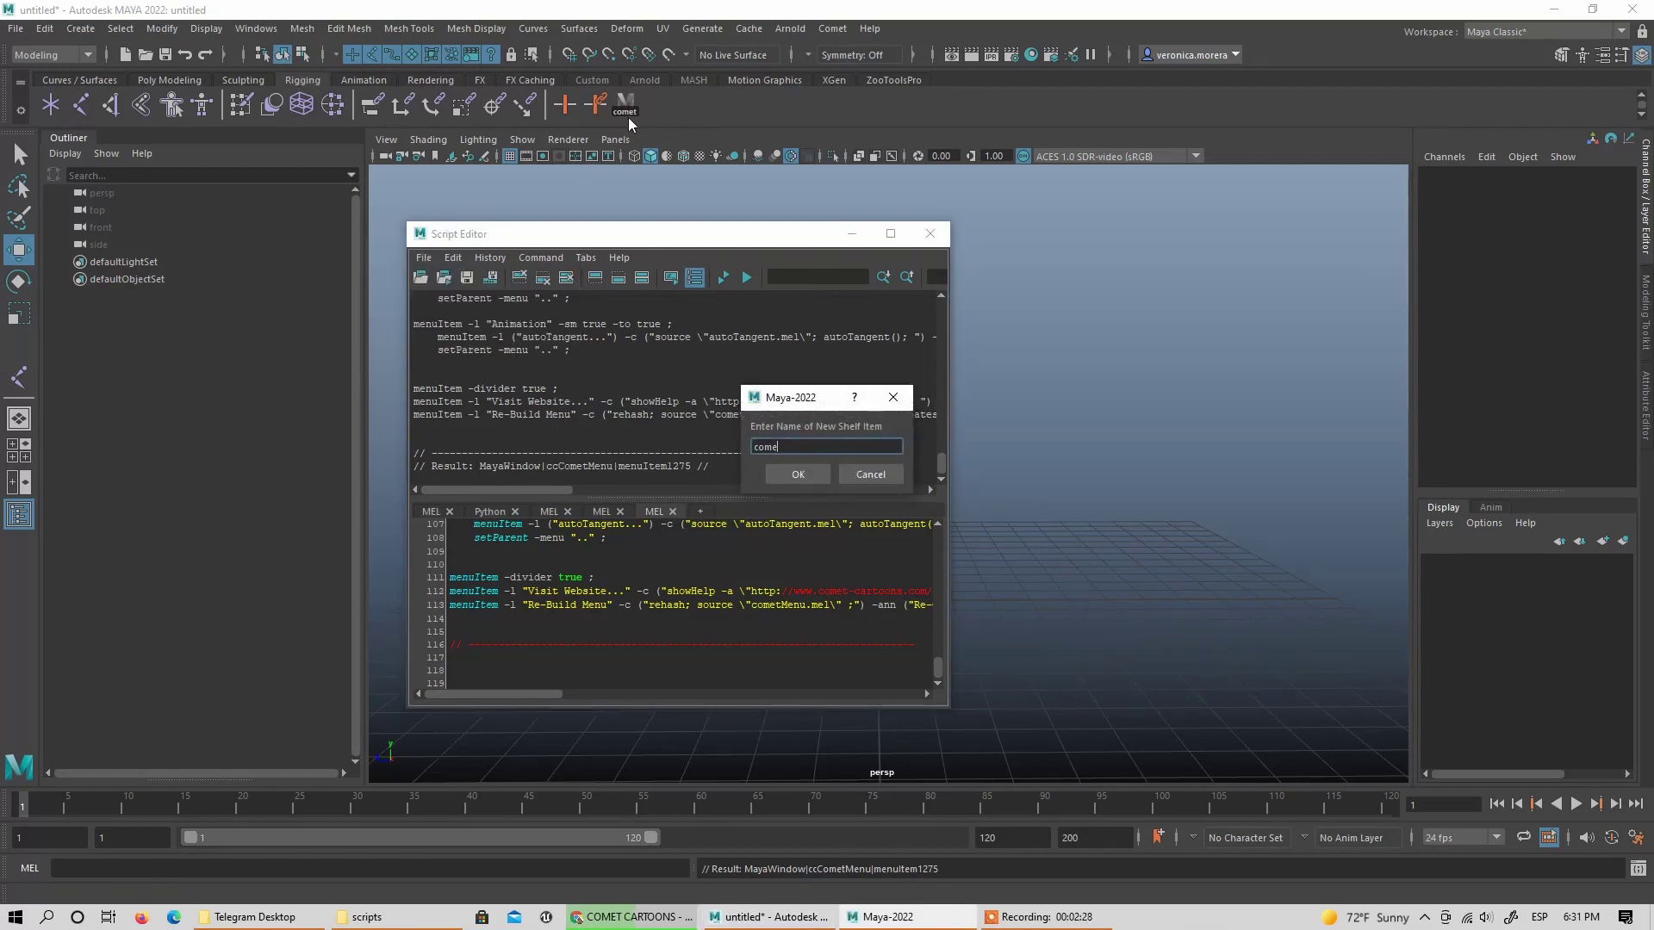
pyautogui.write('comet2')
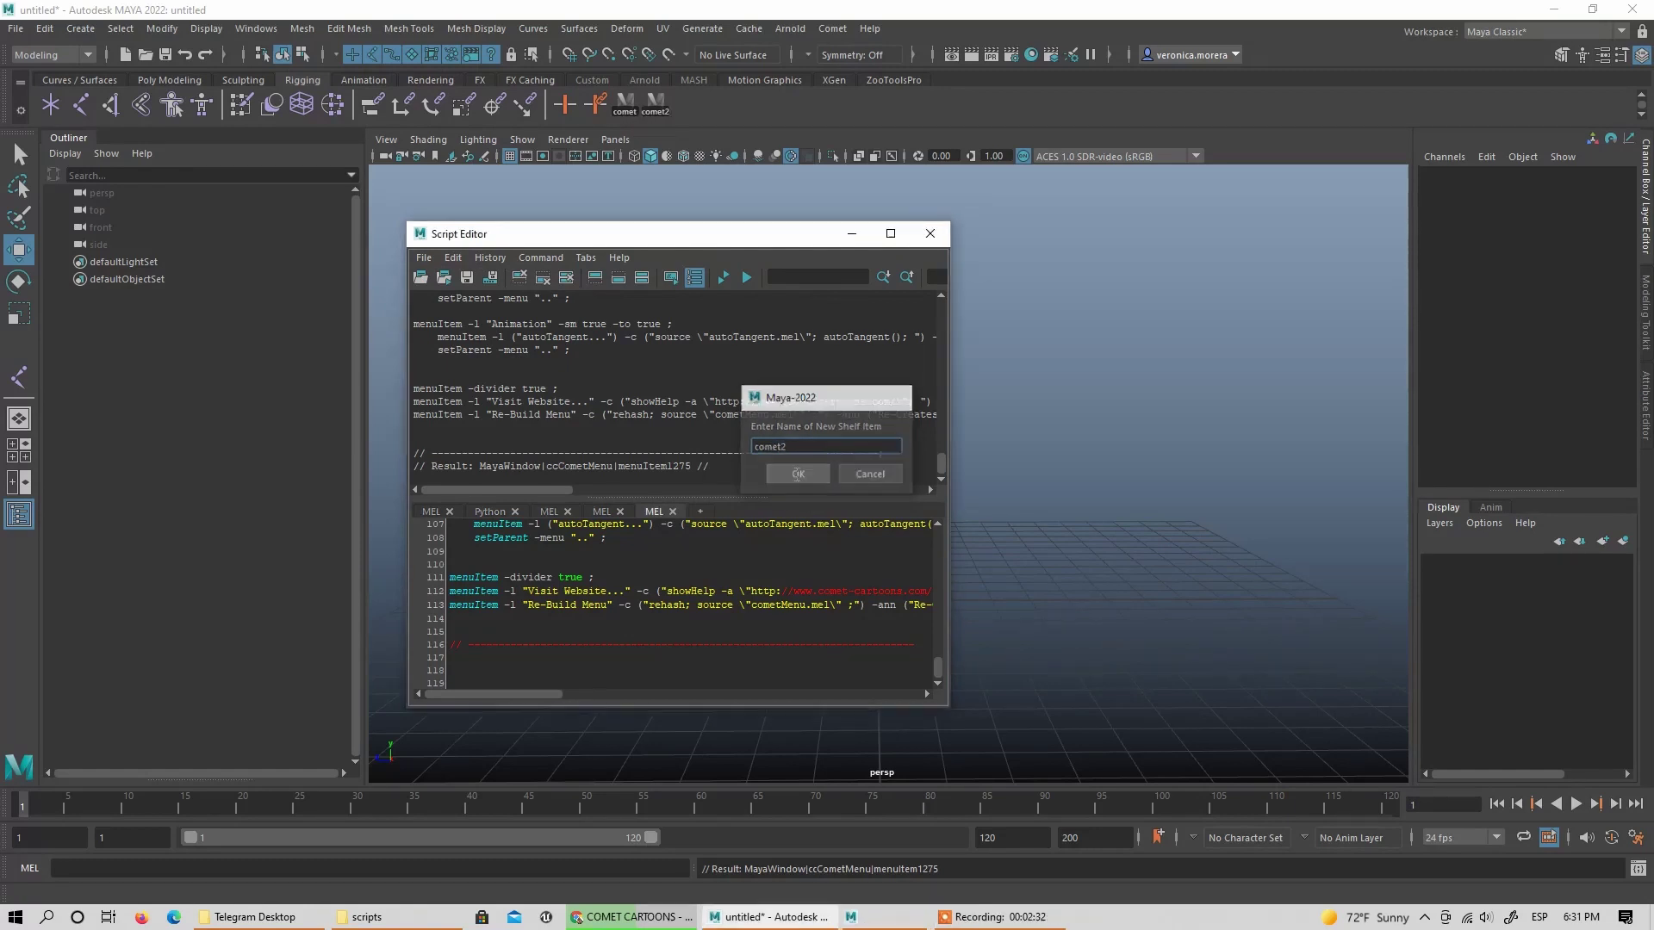
pyautogui.click(815, 478)
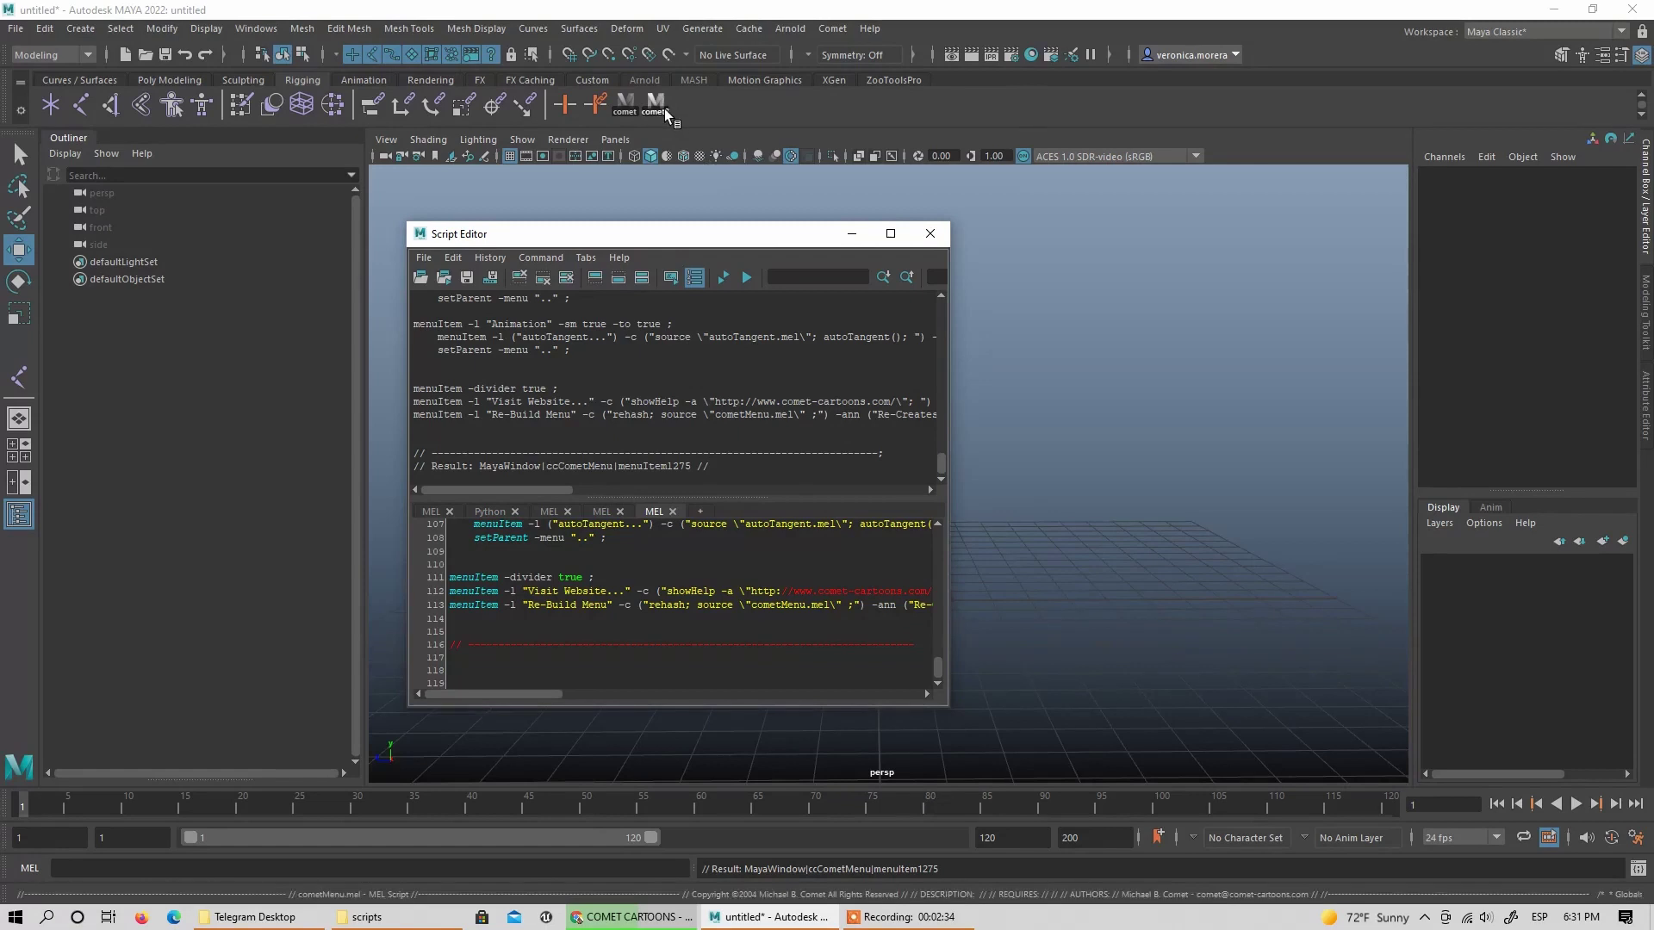
pyautogui.rightClick(655, 101)
pyautogui.click(703, 162)
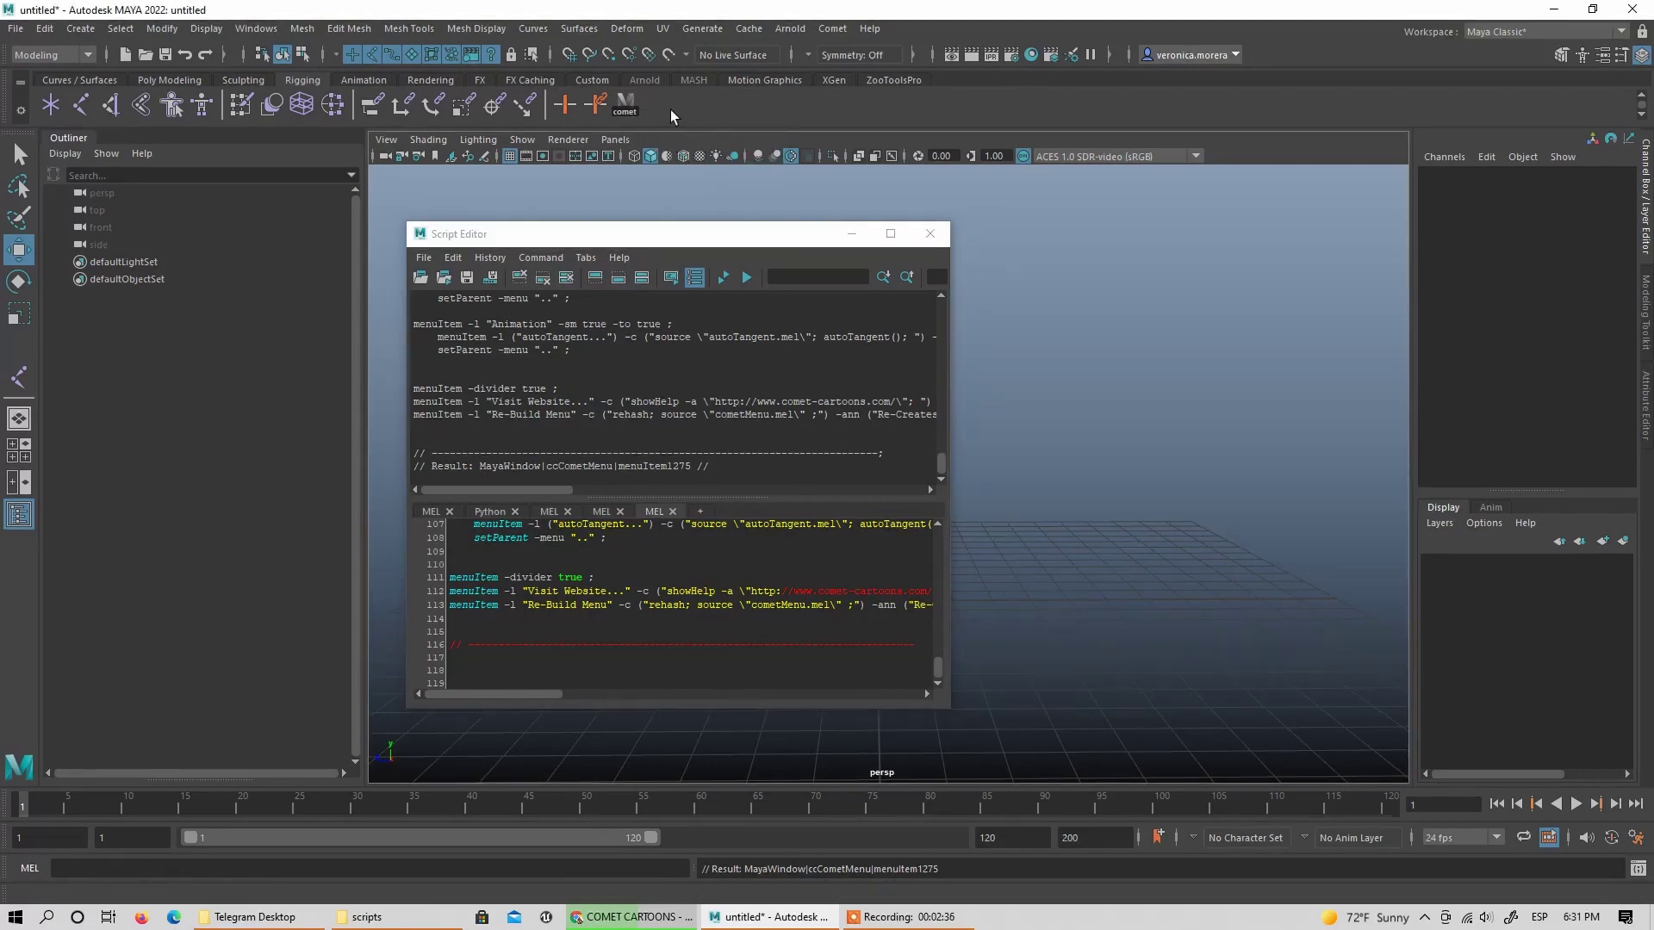
# Step: Run the existing comet script from the shelf to rebuild the Comet menu, and close the Script Editor
pyautogui.click(624, 104)
pyautogui.click(832, 28)
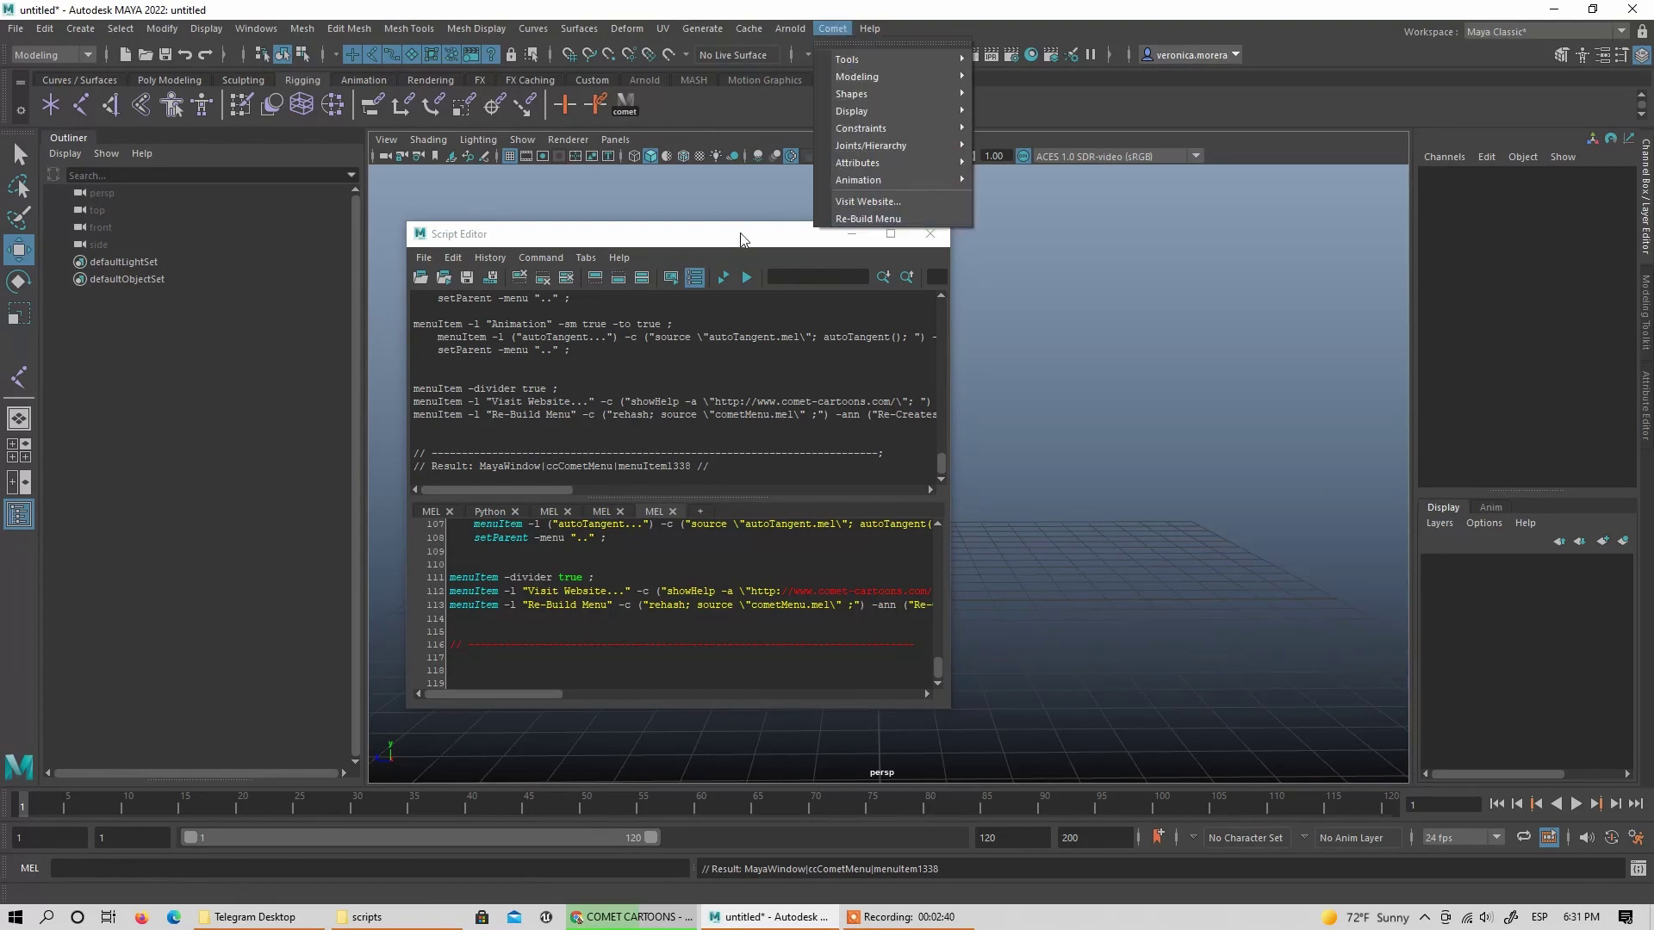
pyautogui.click(929, 233)
pyautogui.click(930, 233)
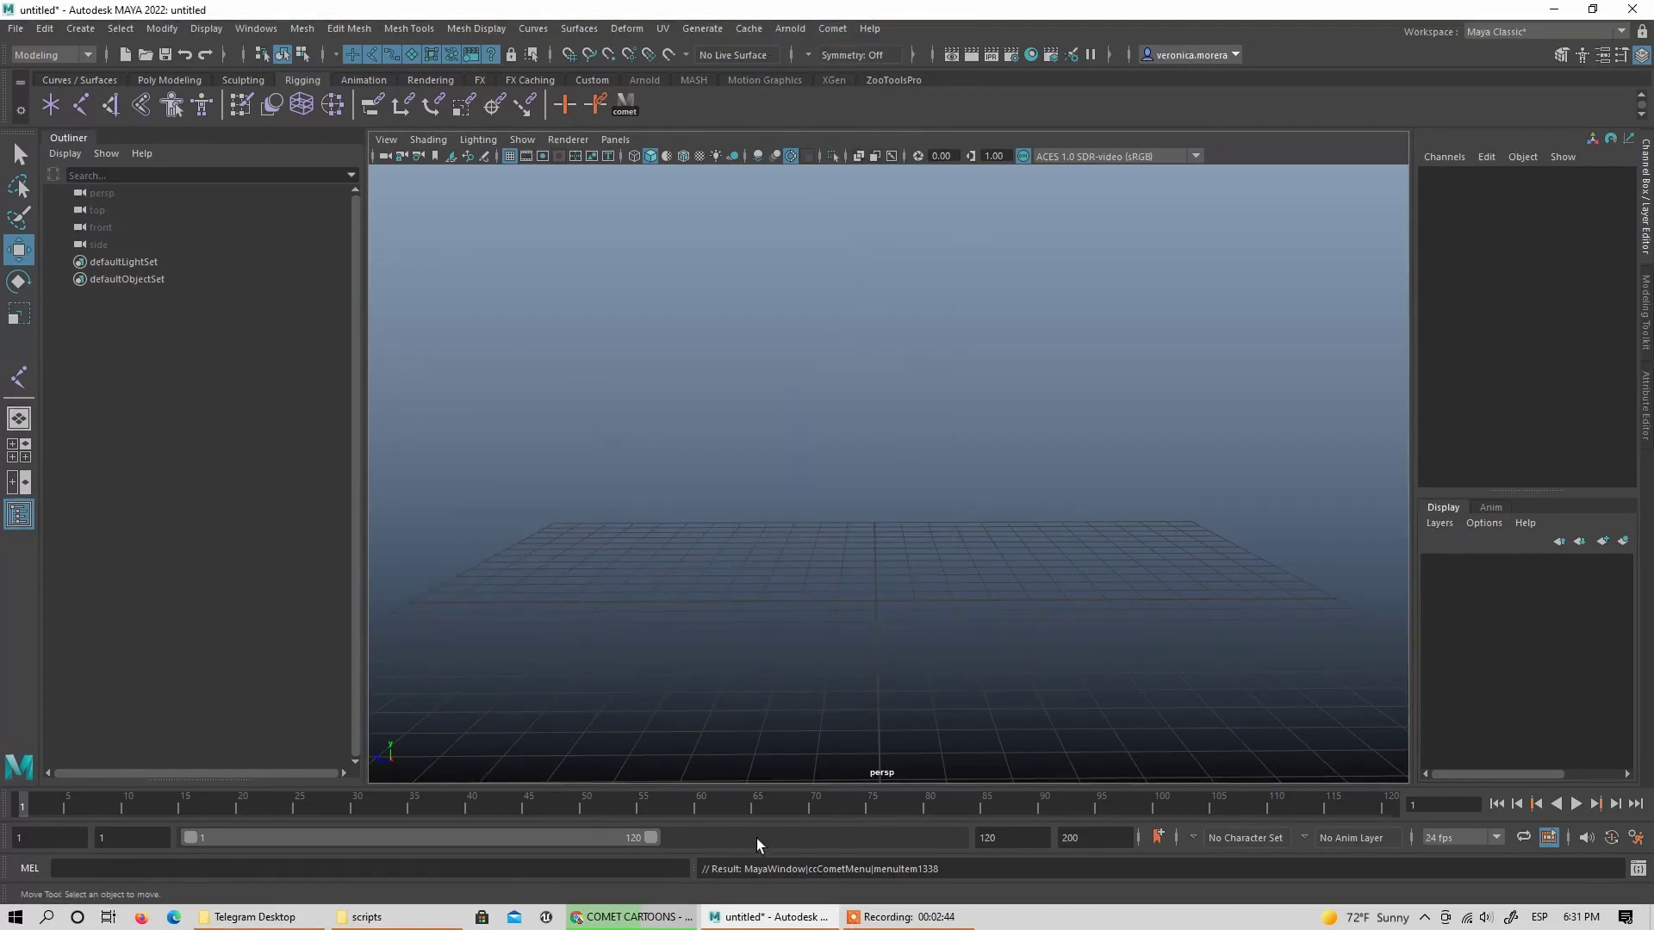
# Step: Run the rehash command in the MEL command line
pyautogui.click(335, 869)
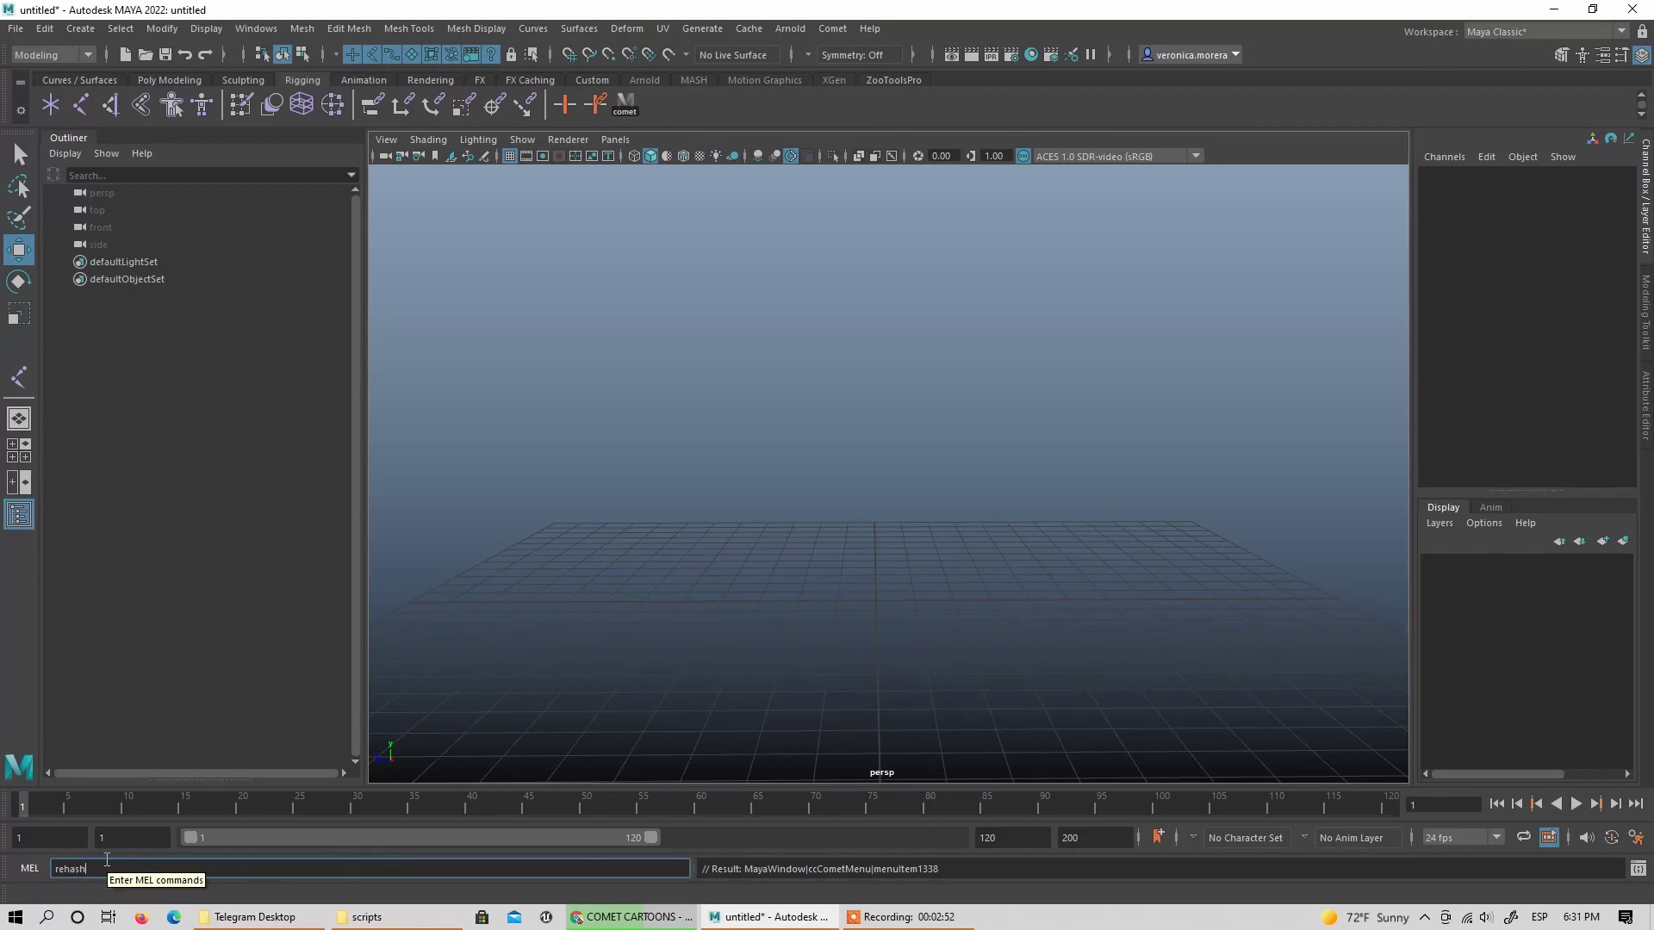
pyautogui.press('Return')
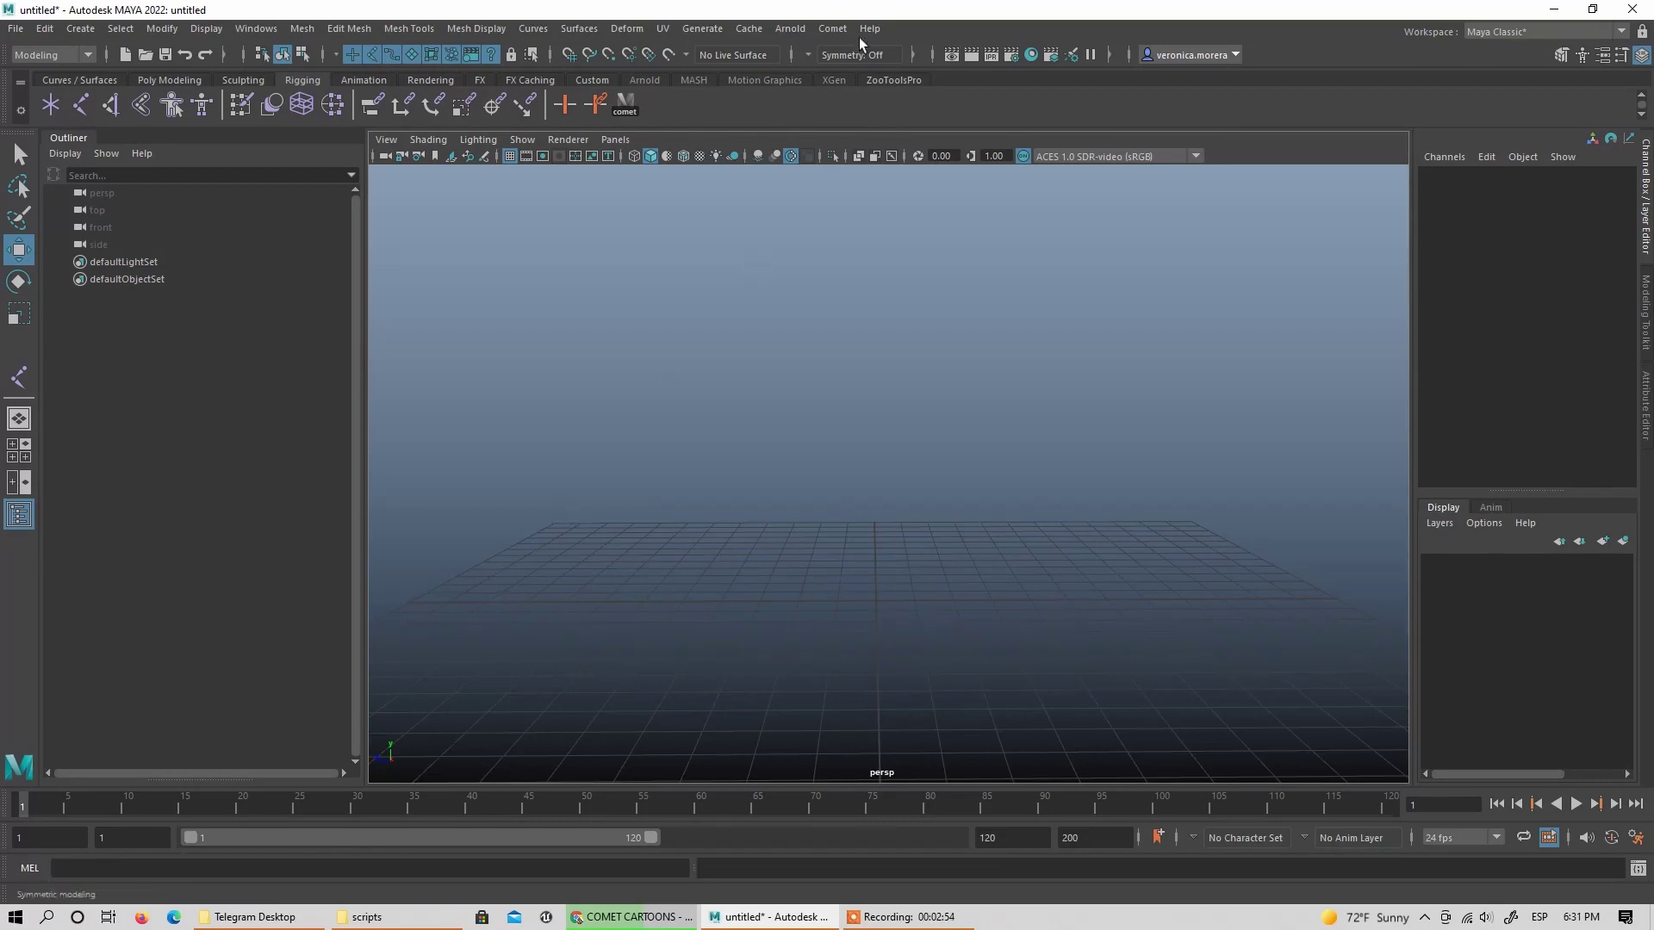
# Step: Open Comet's cometRename tool and move its window to a clear area of the viewport
pyautogui.click(832, 28)
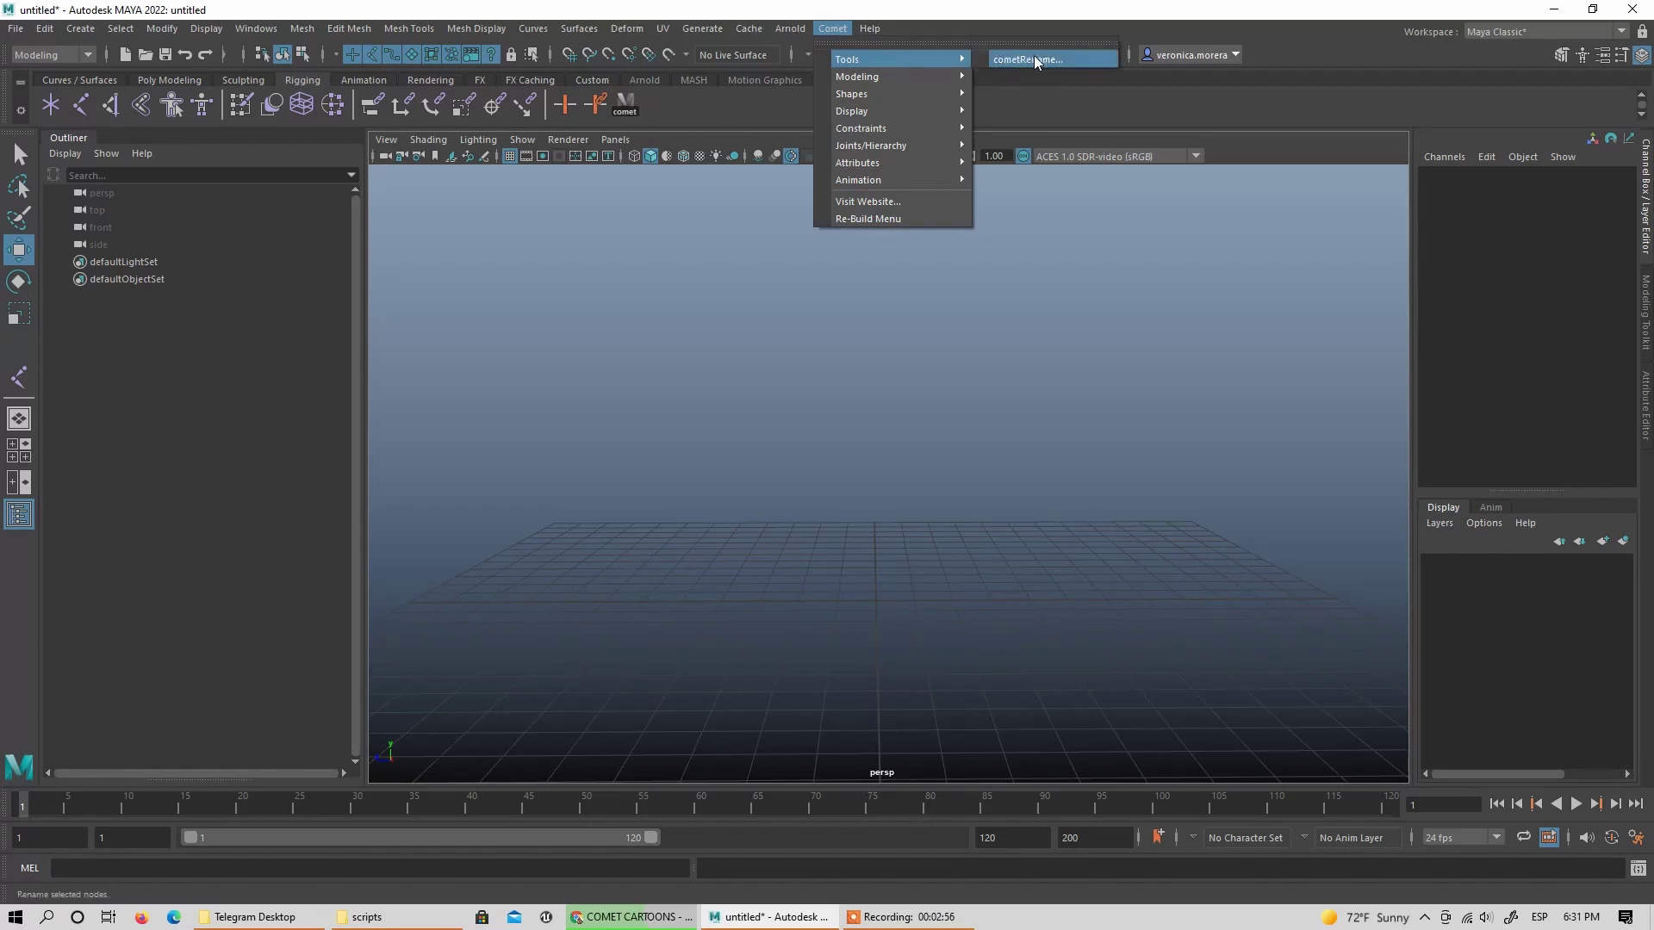
pyautogui.click(1033, 57)
pyautogui.moveTo(637, 302); pyautogui.dragTo(533, 289)
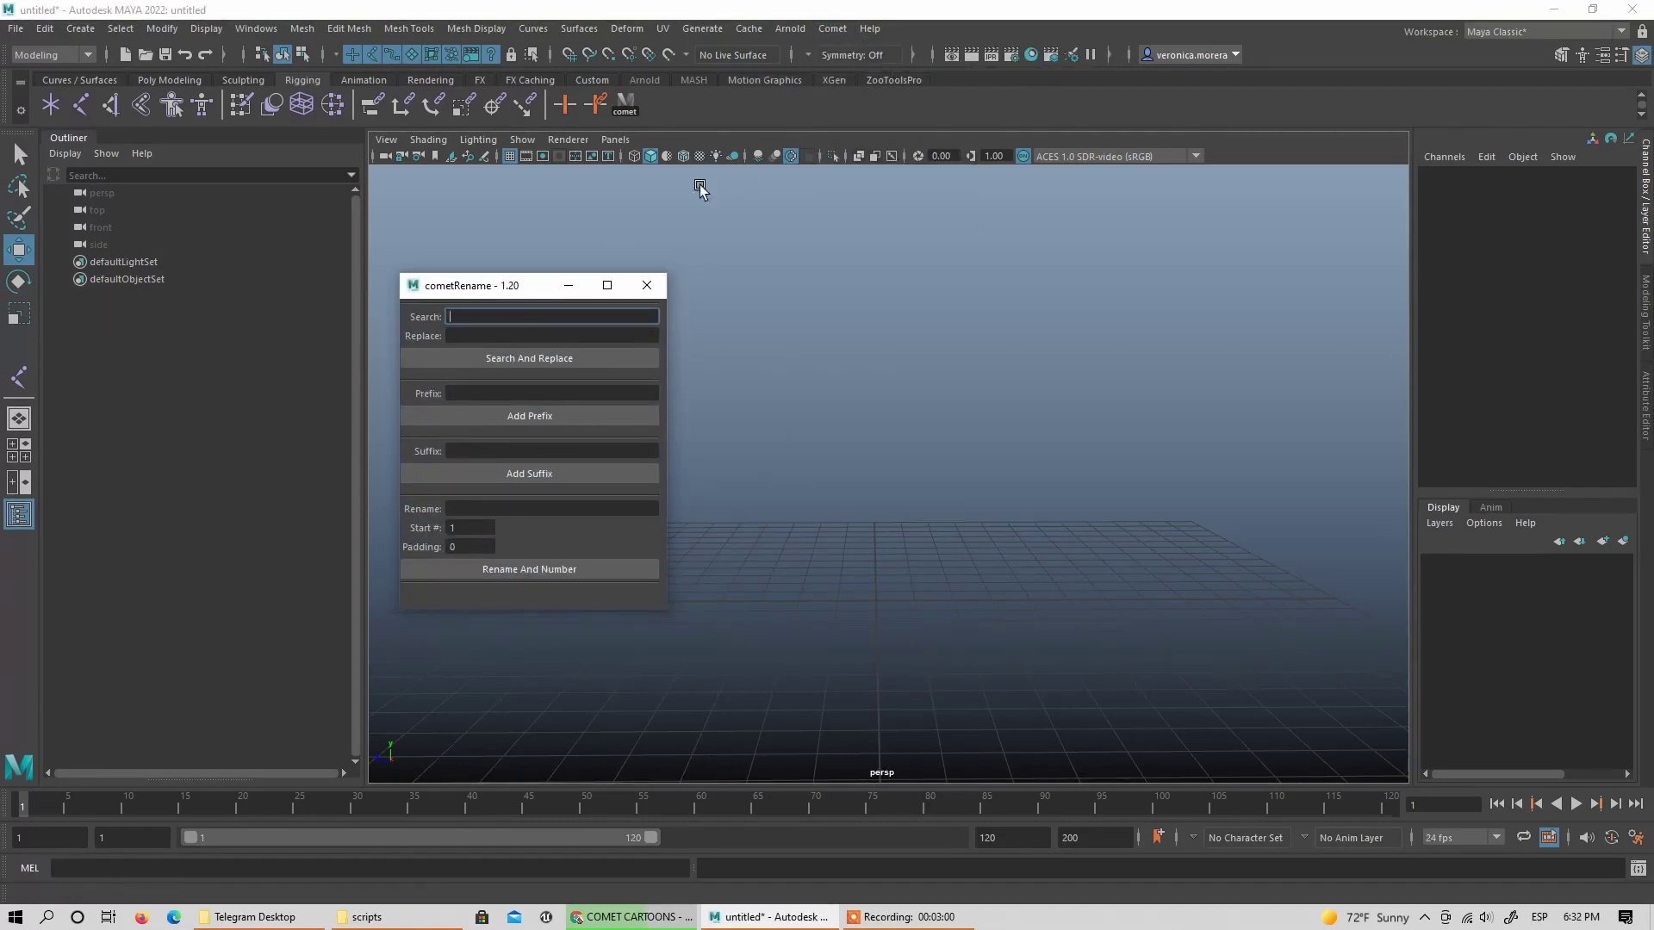
# Step: Create Comet's circleX, circleY and circleZ control shapes at the origin
pyautogui.click(835, 29)
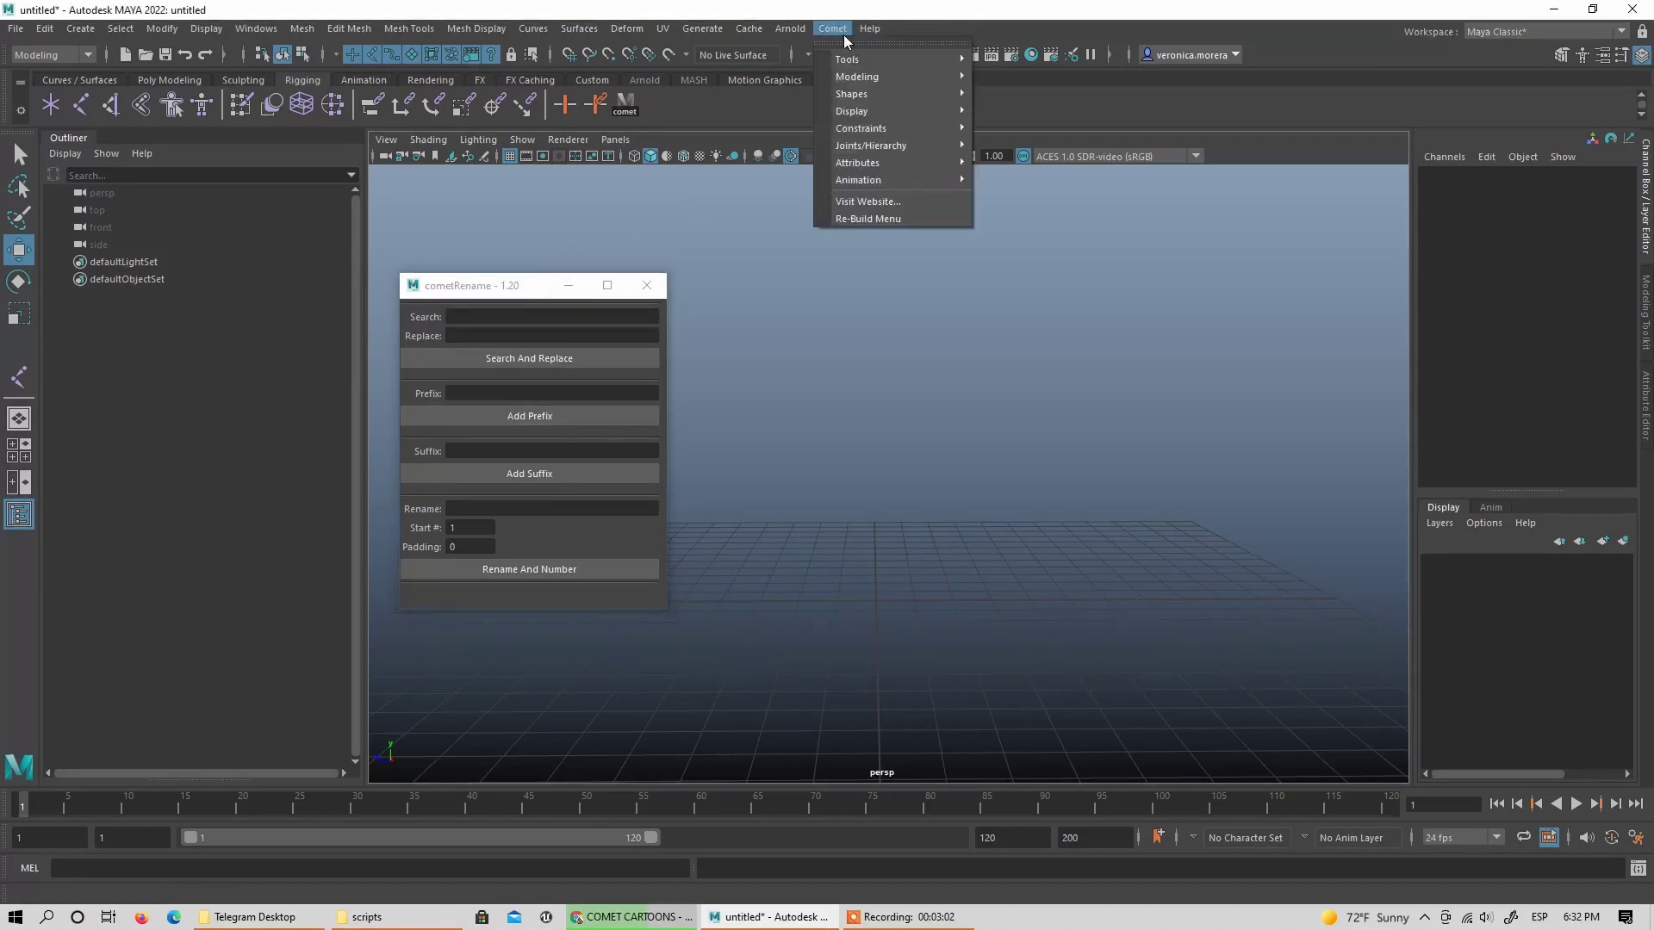
pyautogui.moveTo(938, 97)
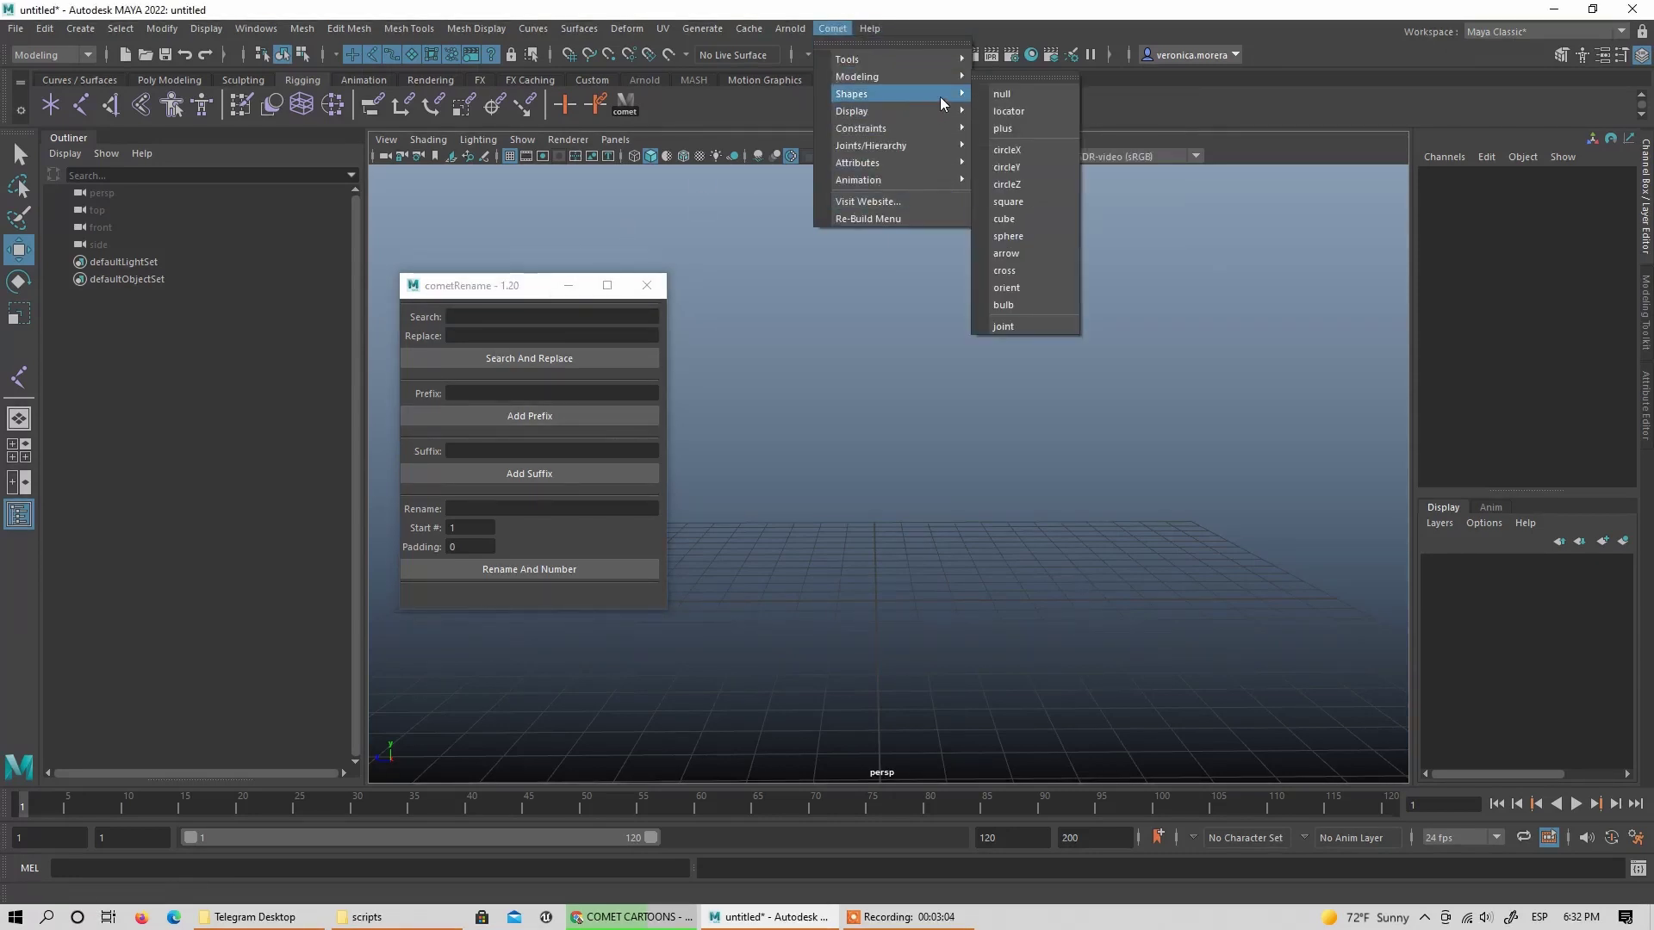
pyautogui.click(1020, 155)
pyautogui.click(832, 29)
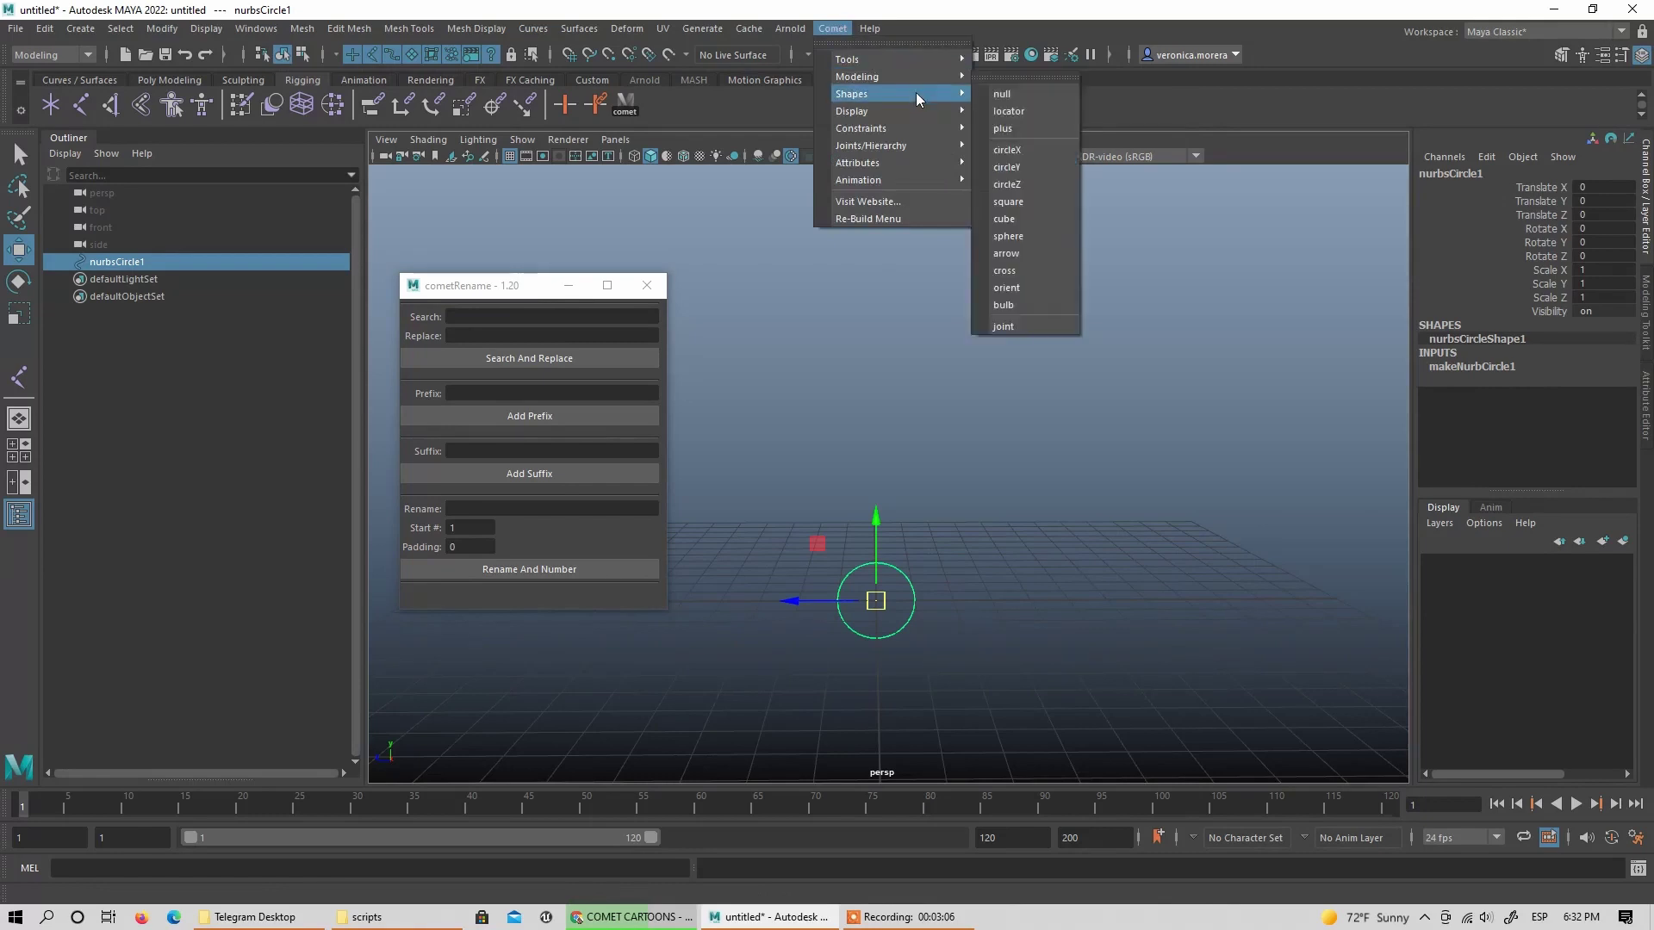
pyautogui.click(1027, 171)
pyautogui.click(840, 28)
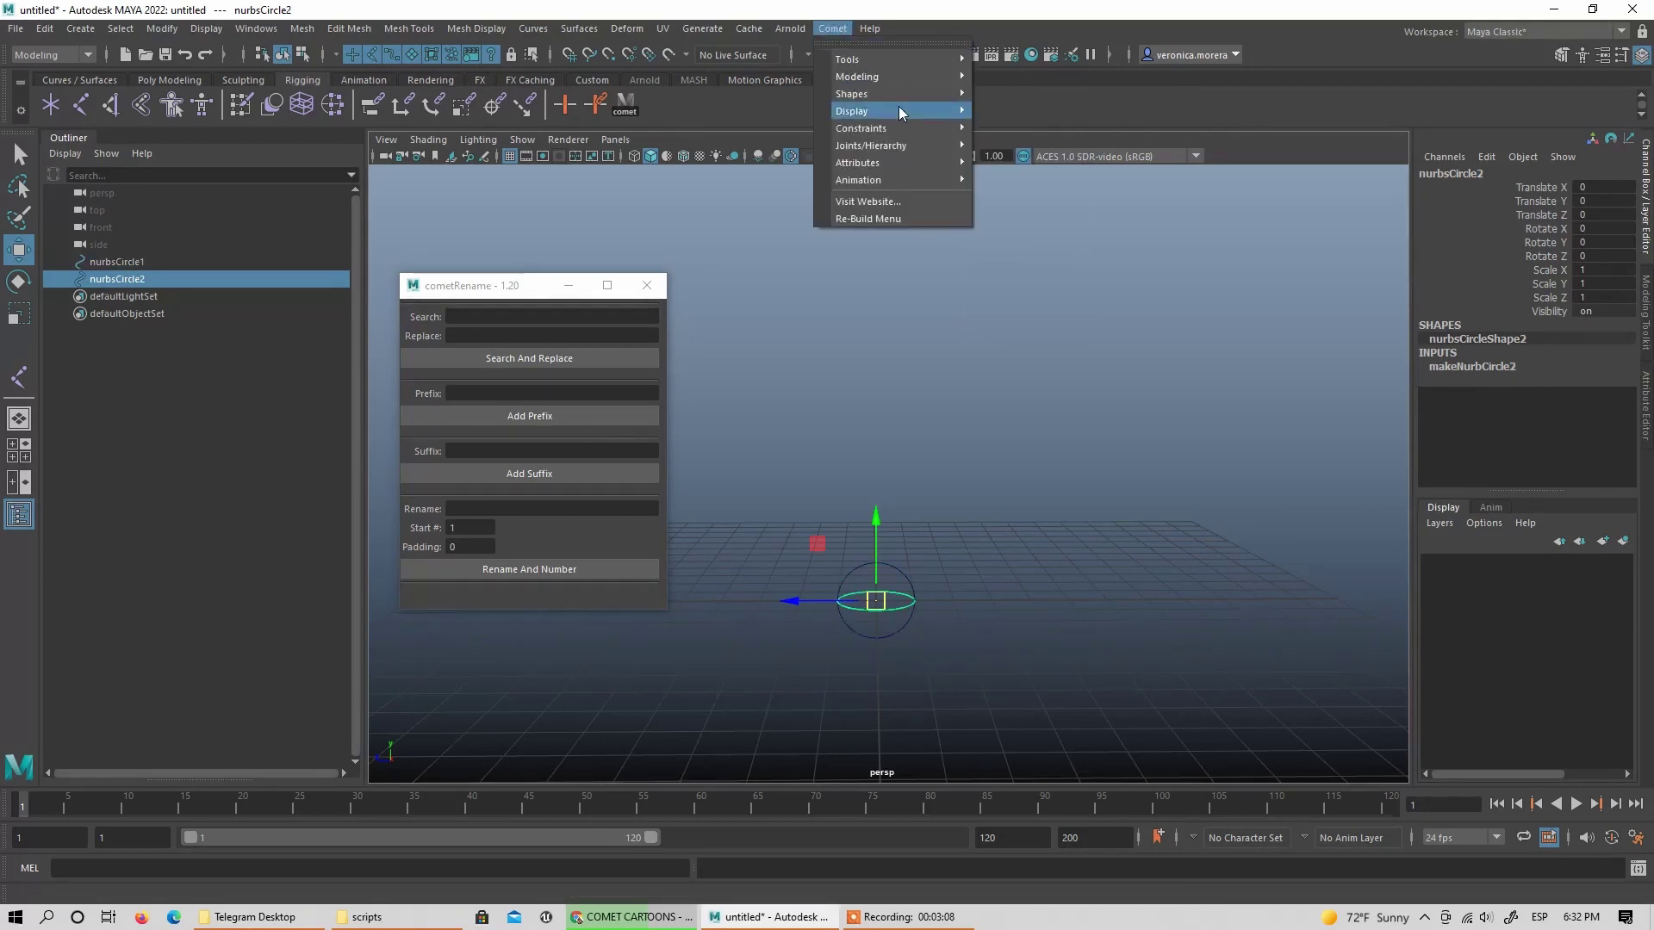
pyautogui.click(1011, 186)
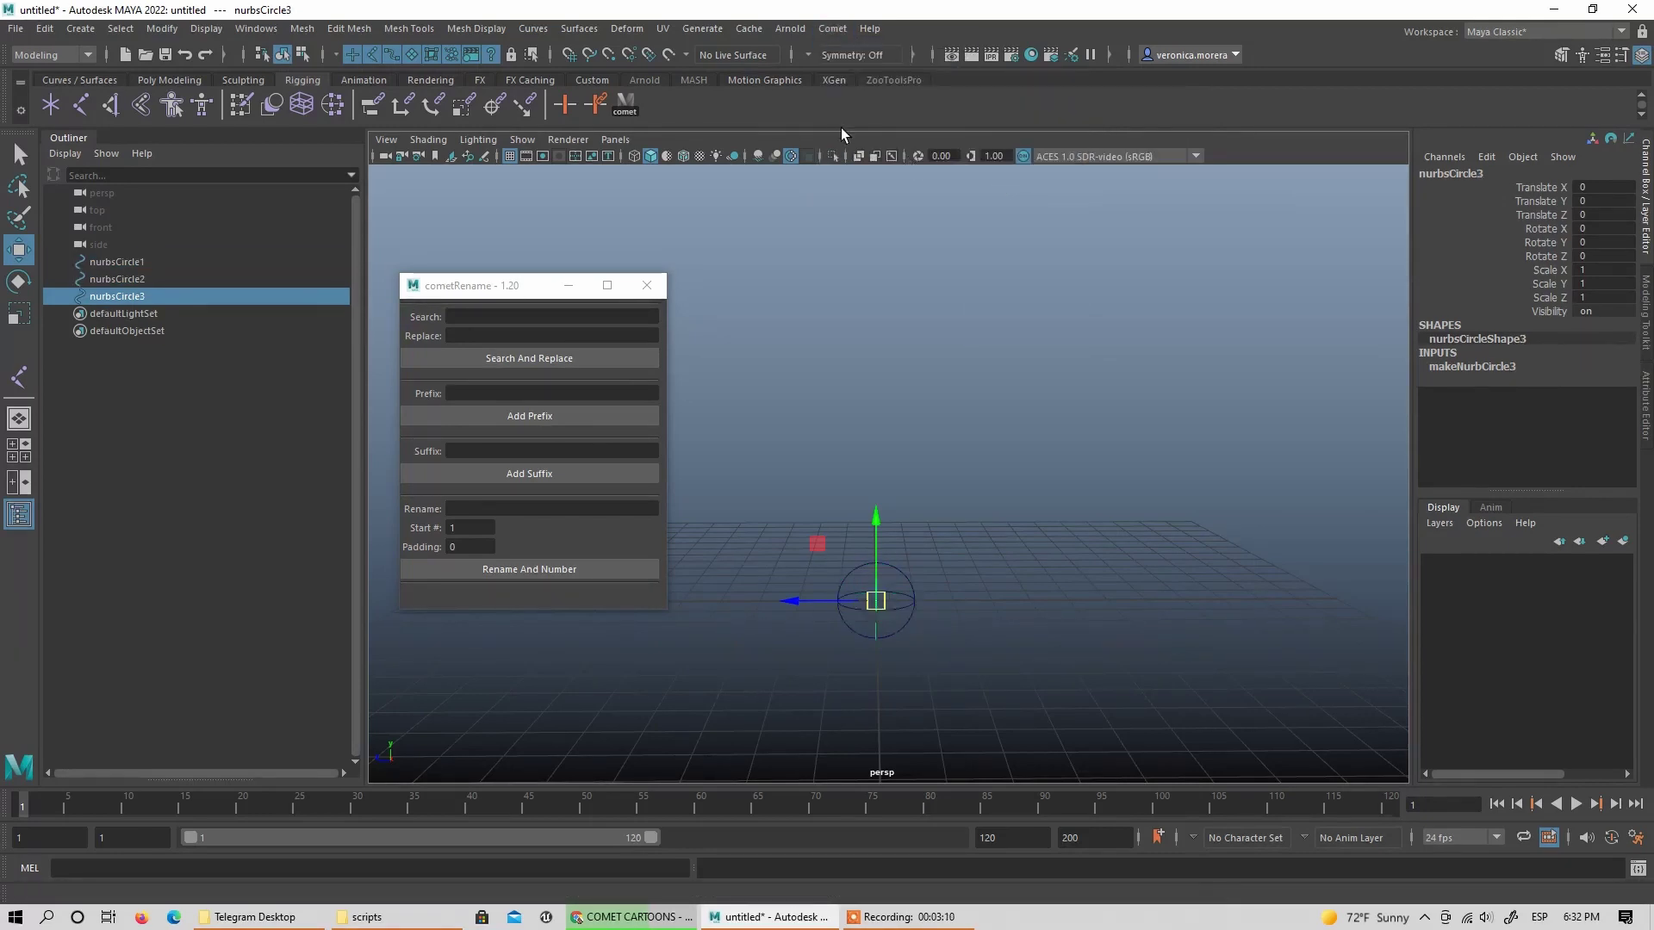
# Step: Open Comet's cometJointOrient tool beside the cometRename window to view both, and close the two windows
pyautogui.click(837, 31)
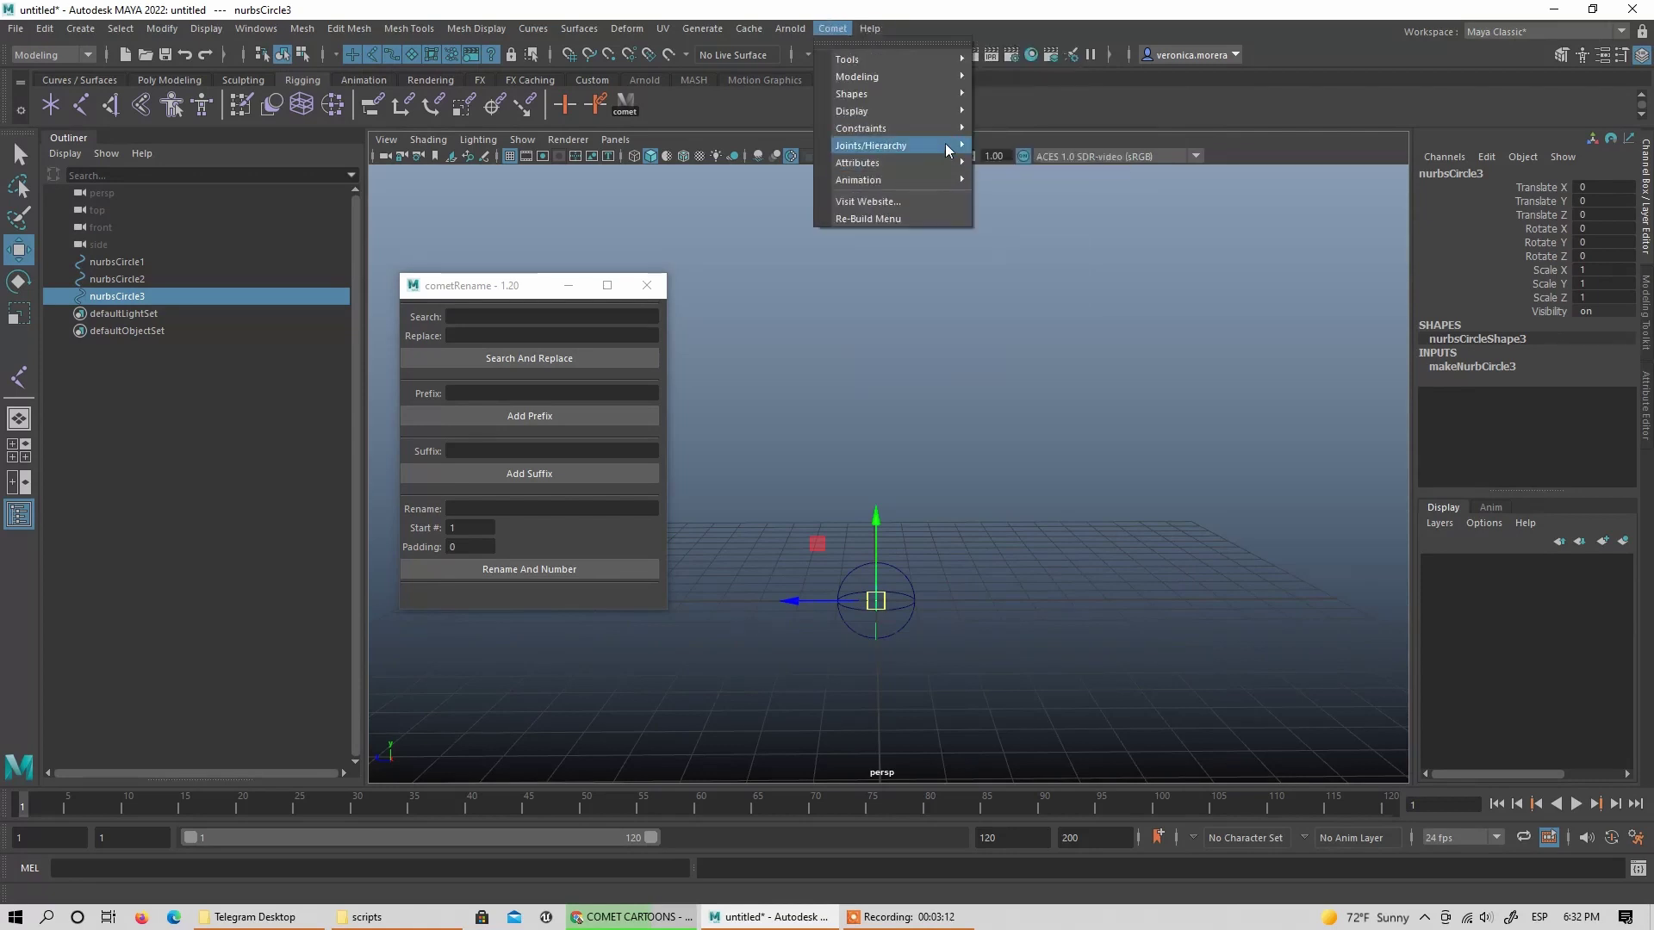
pyautogui.moveTo(944, 145)
pyautogui.click(1036, 146)
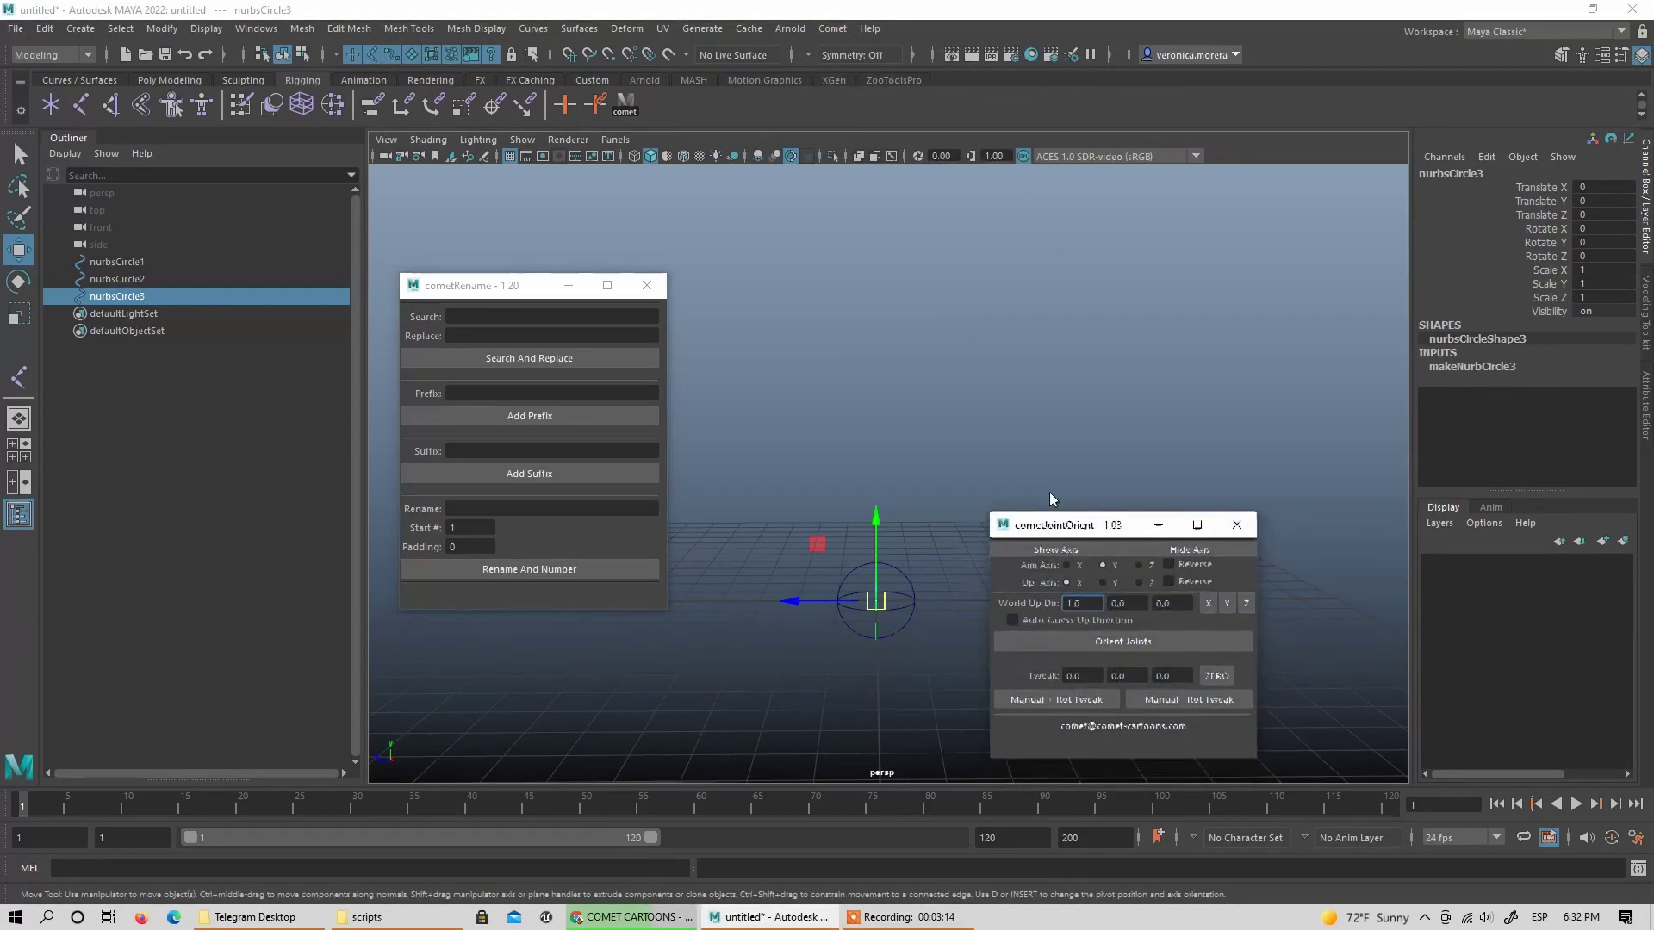
pyautogui.moveTo(1068, 541); pyautogui.dragTo(778, 232)
pyautogui.moveTo(534, 281); pyautogui.dragTo(521, 212)
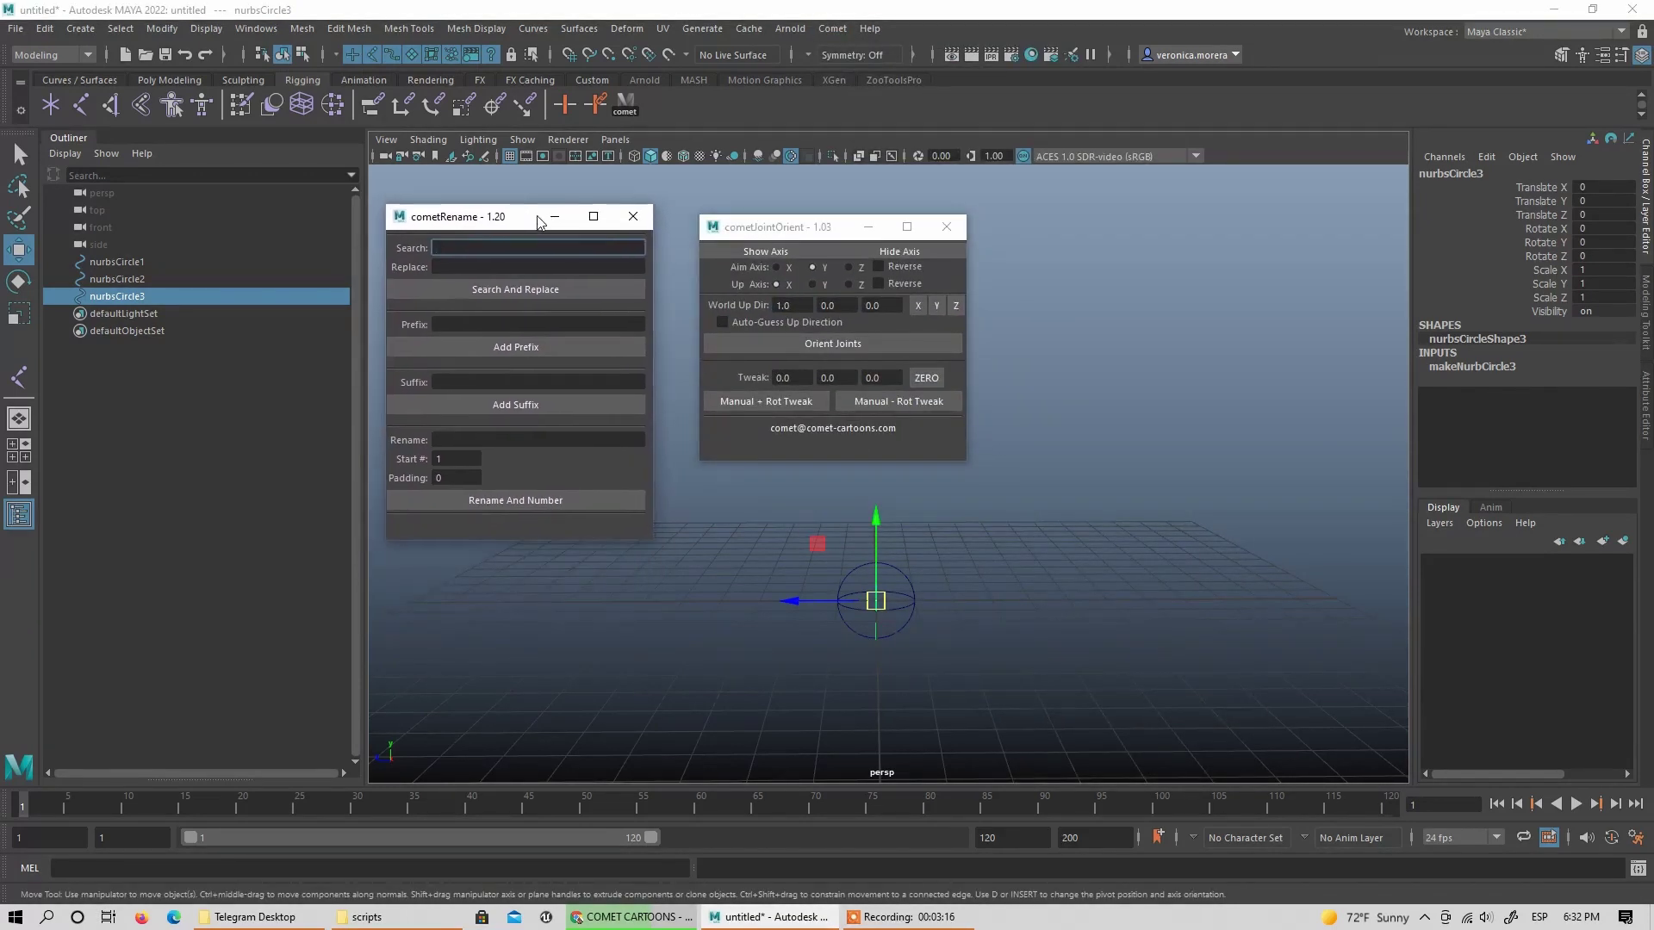
pyautogui.moveTo(778, 231); pyautogui.dragTo(744, 221)
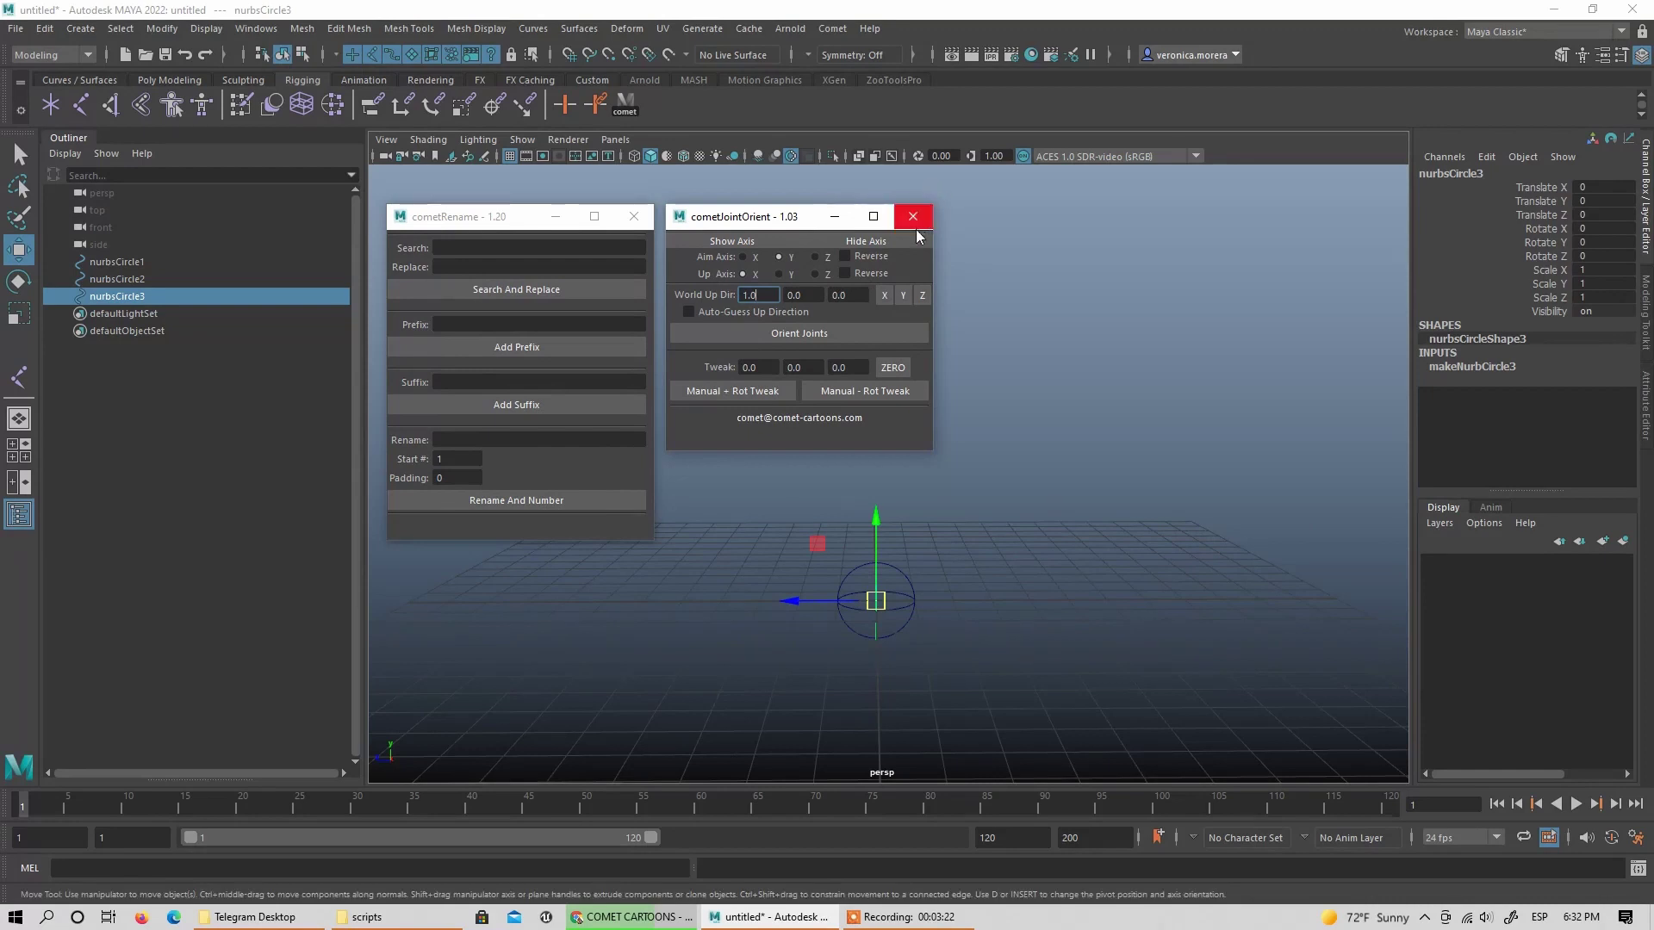
pyautogui.click(879, 212)
pyautogui.click(634, 217)
# Step: Zero out the selected circleZ shape with Comet's hierarchy tools and expand its parent group in the Outliner
pyautogui.click(832, 28)
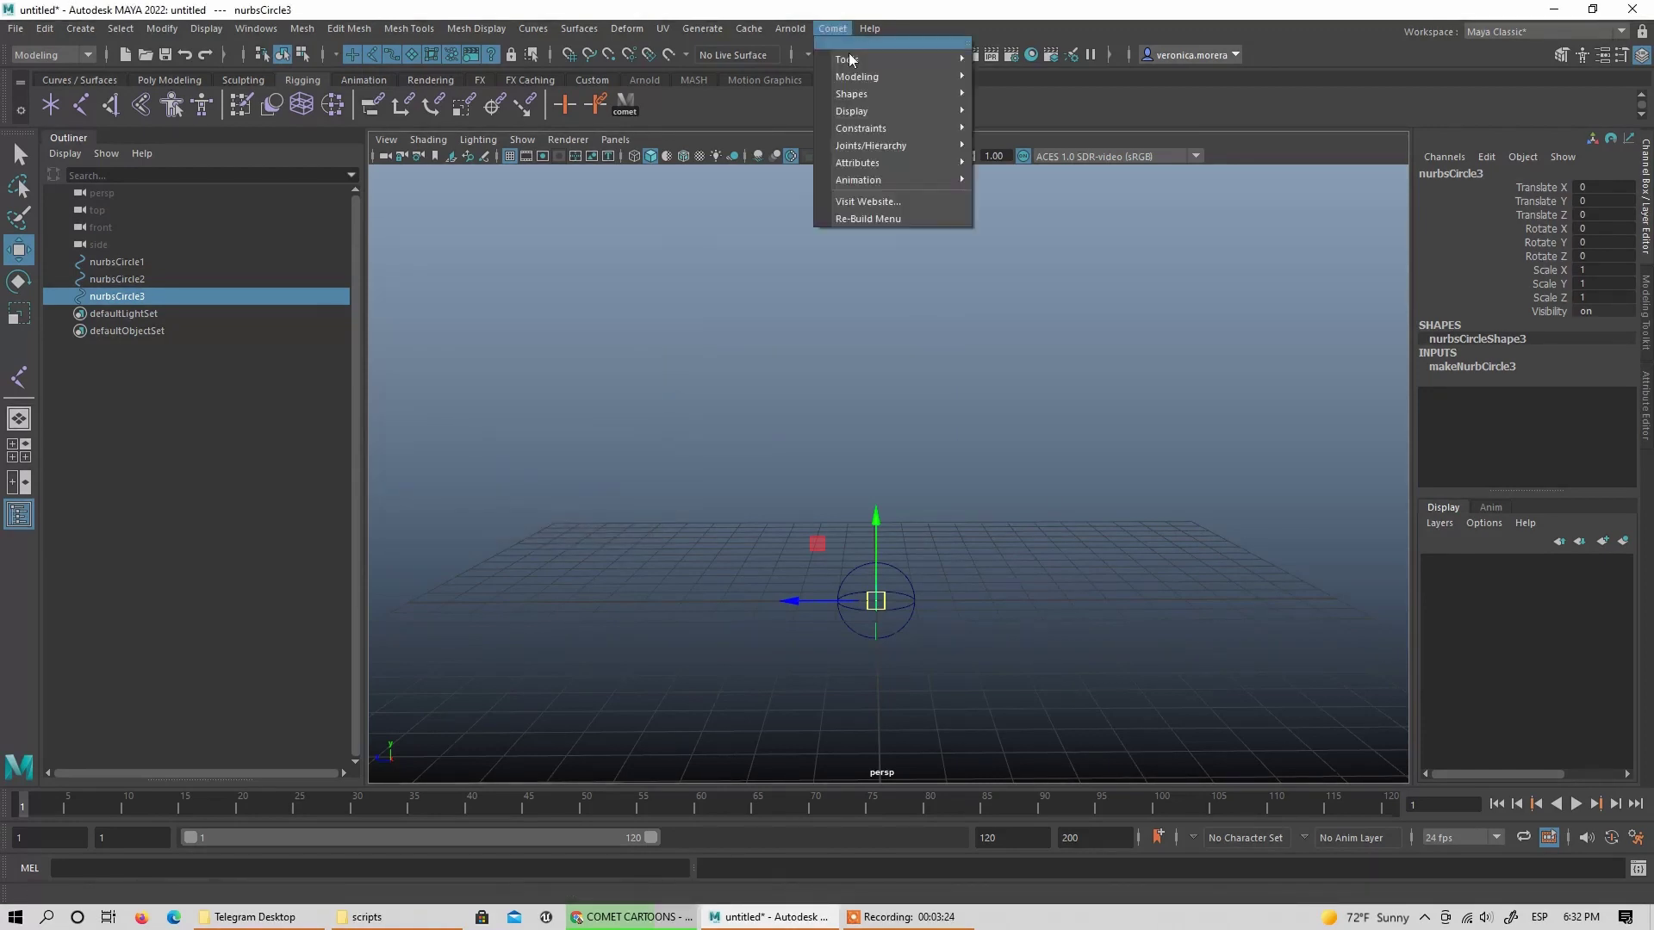
pyautogui.moveTo(954, 146)
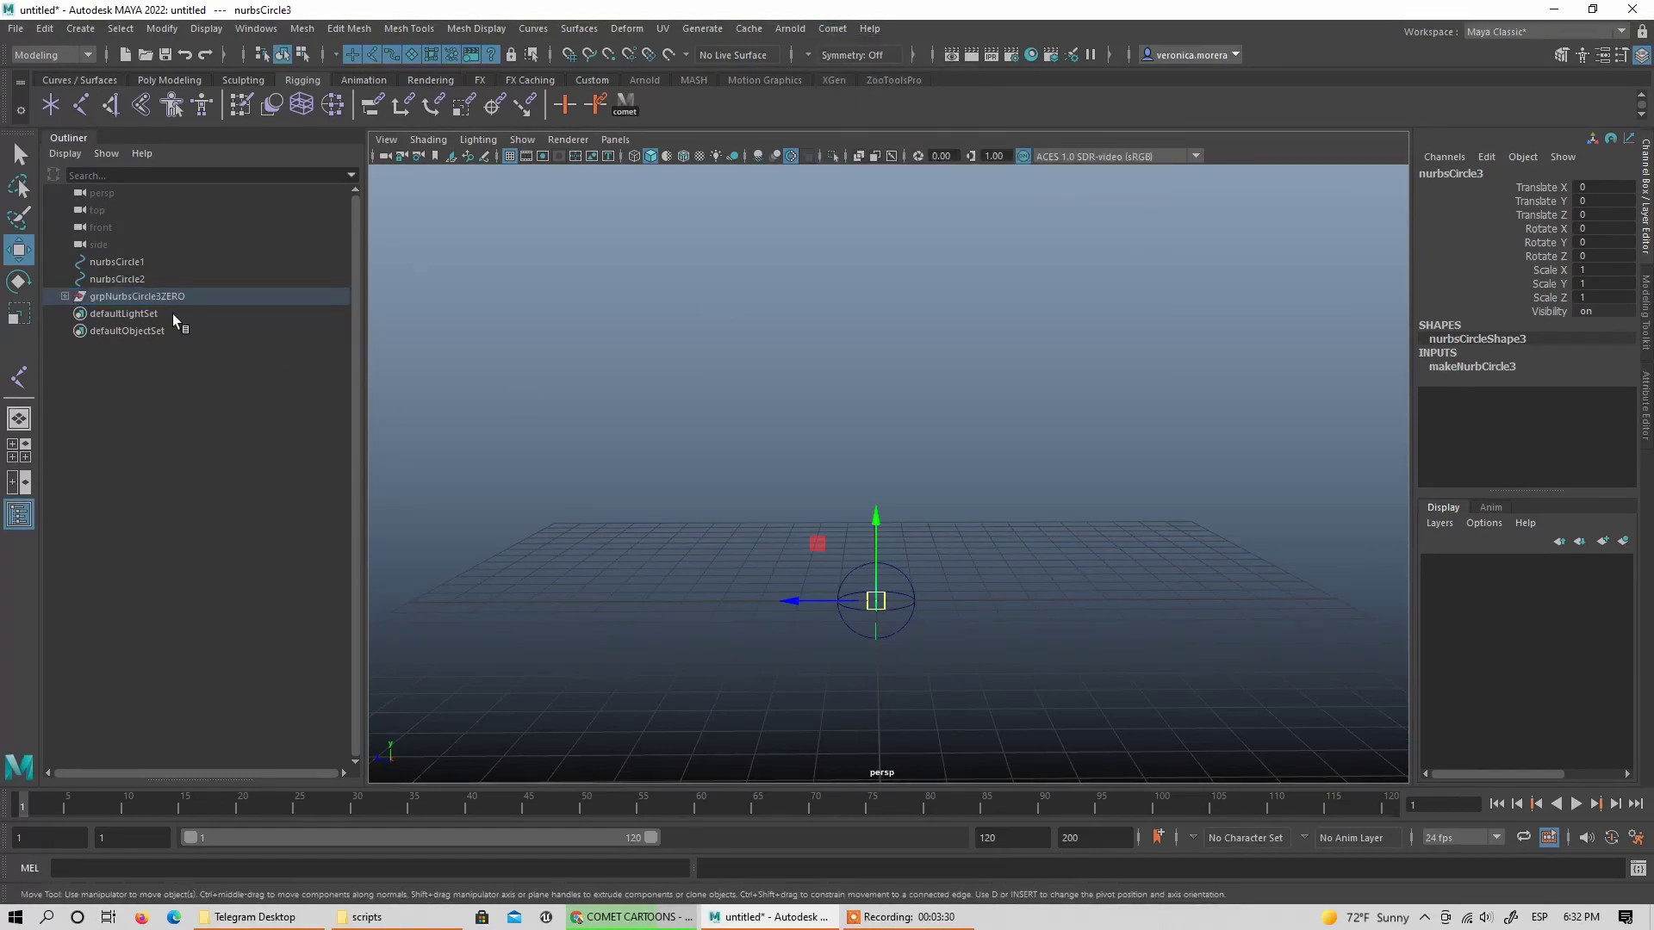
pyautogui.click(102, 298)
pyautogui.click(65, 295)
pyautogui.click(153, 314)
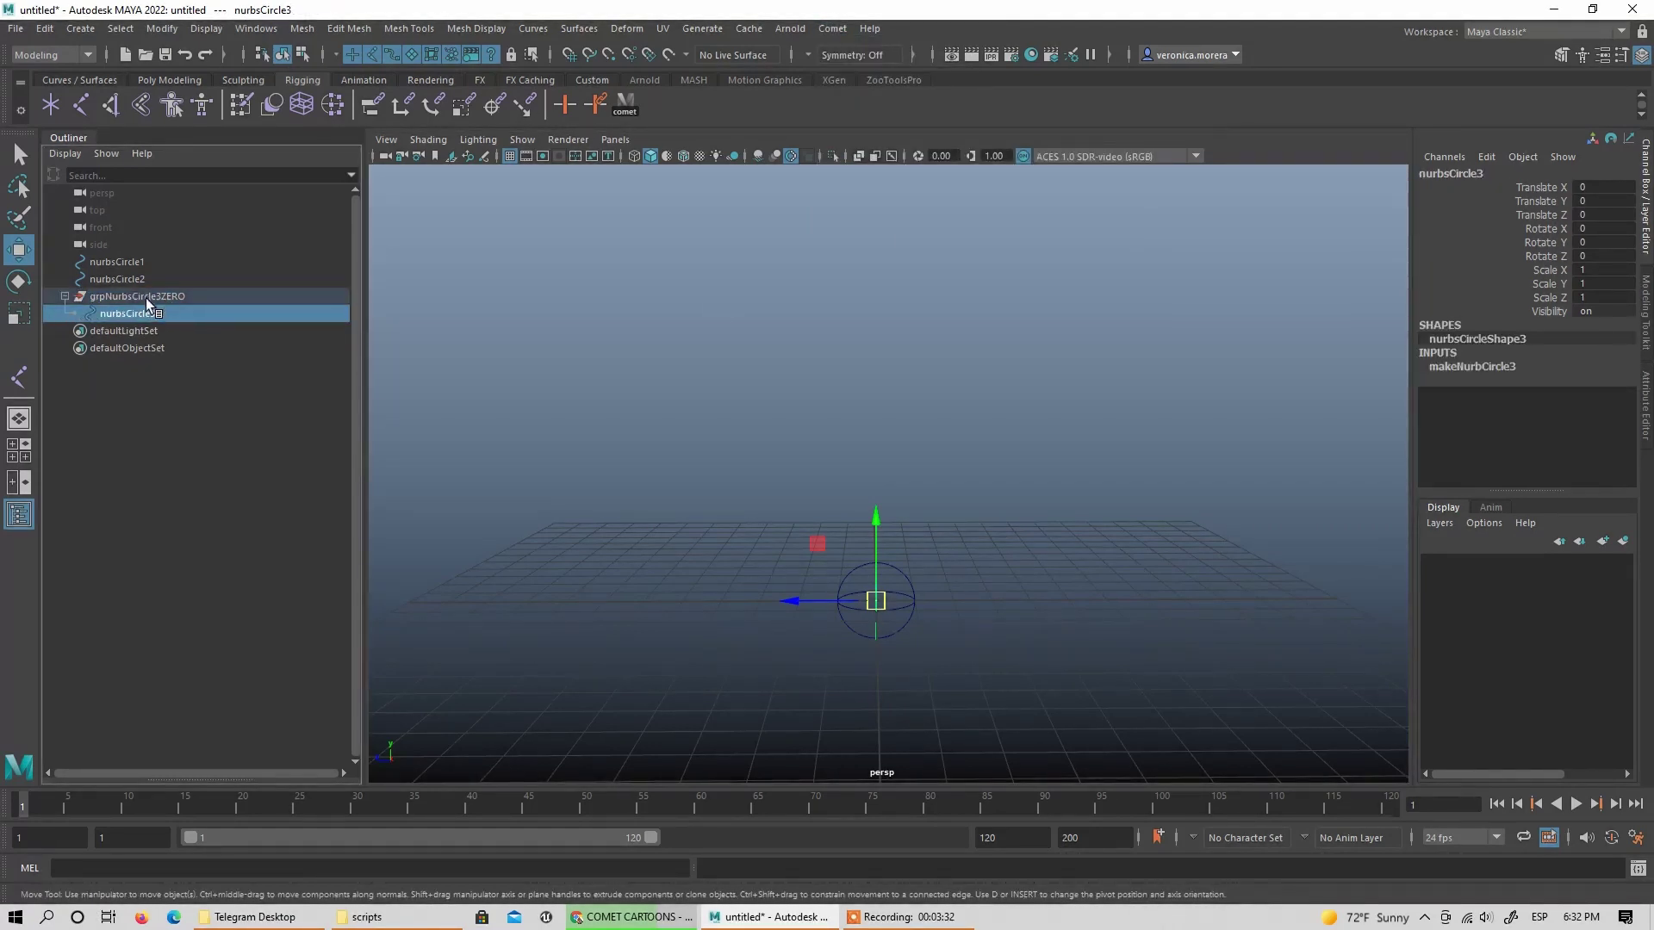
pyautogui.click(160, 295)
pyautogui.click(166, 312)
# Step: Delete all three test circles together with the zero group from the scene
pyautogui.click(142, 280)
pyautogui.click(145, 263)
pyautogui.keyDown('shift'); pyautogui.click(151, 315); pyautogui.keyUp('shift')
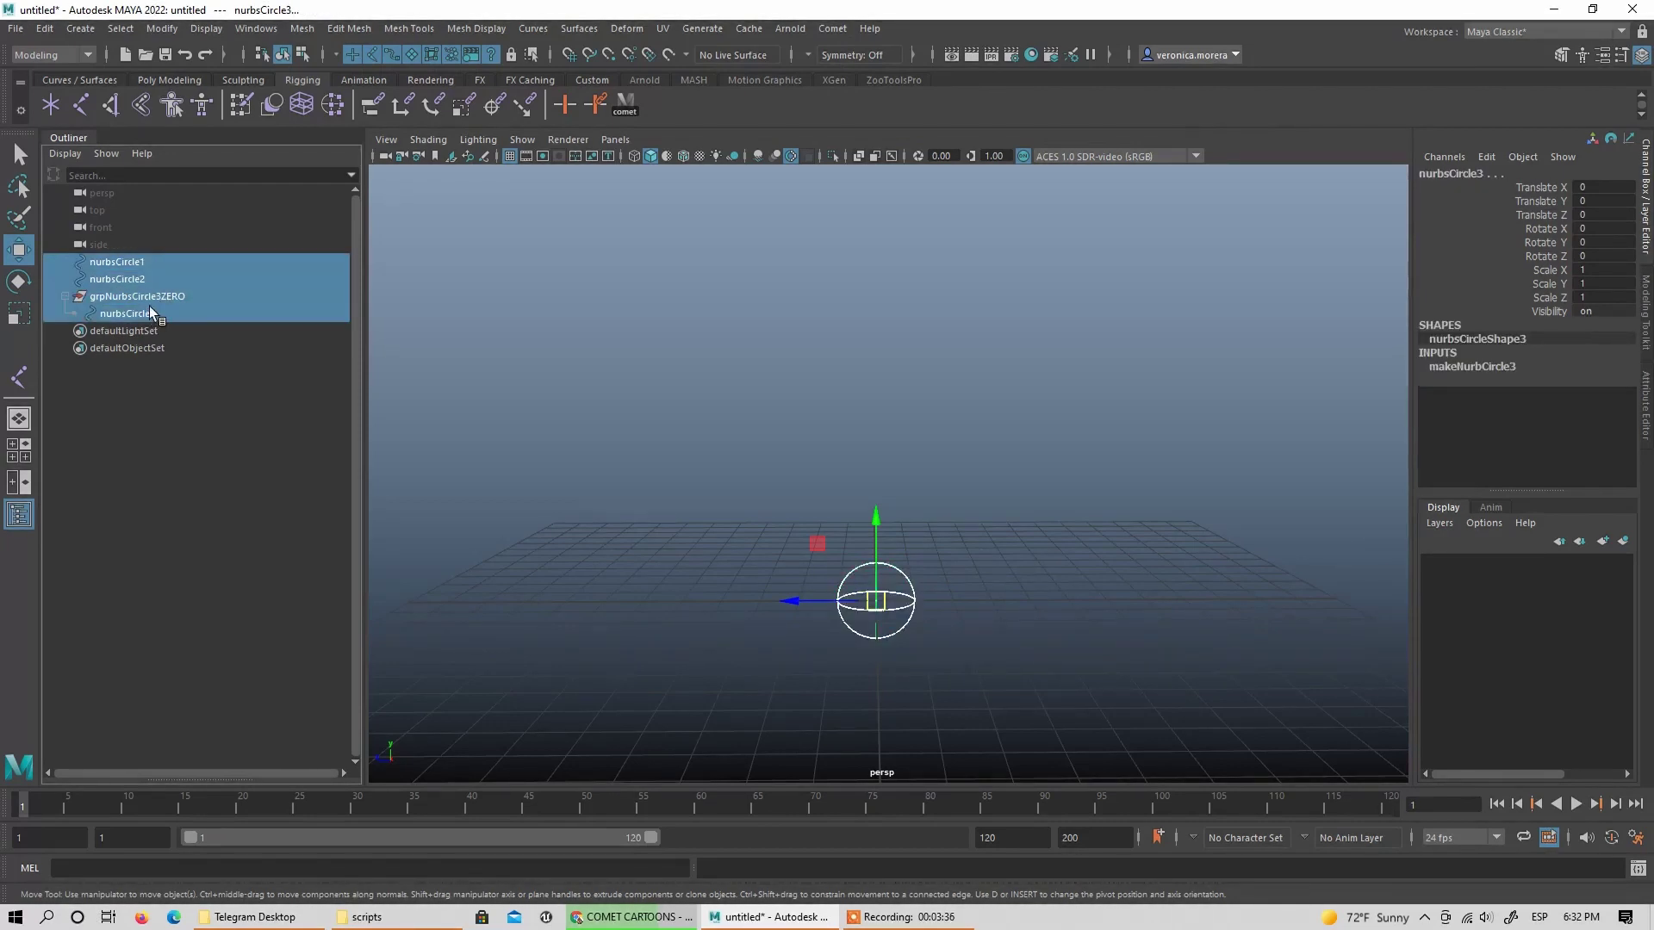
pyautogui.press('Delete')
pyautogui.click(843, 29)
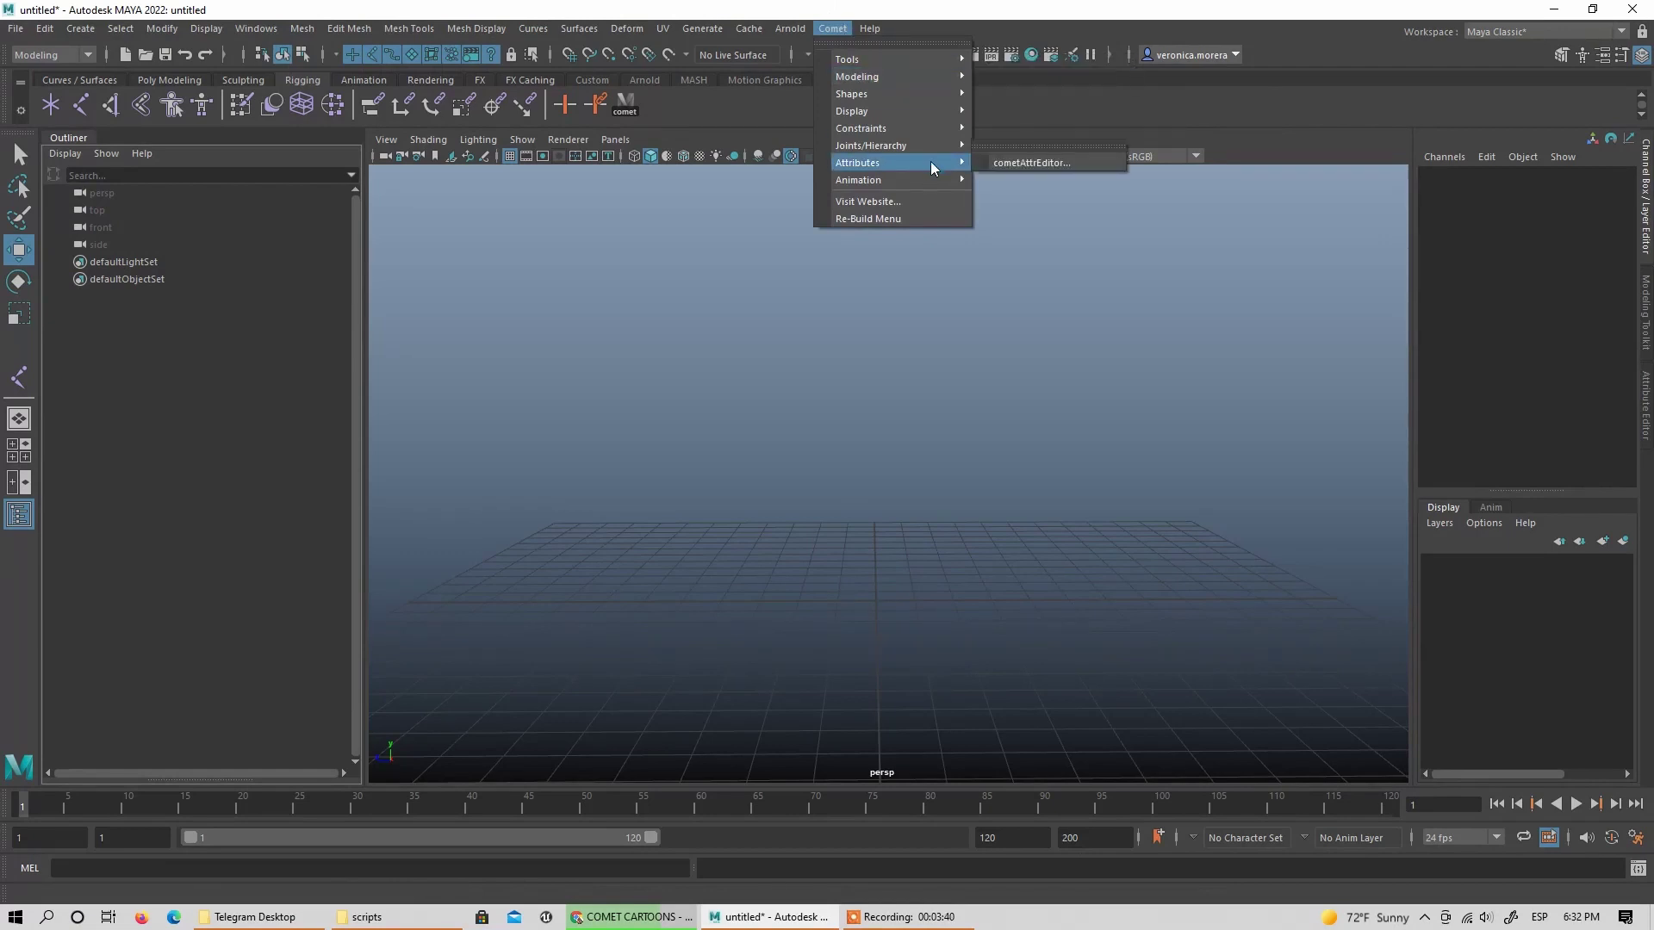
pyautogui.moveTo(930, 129)
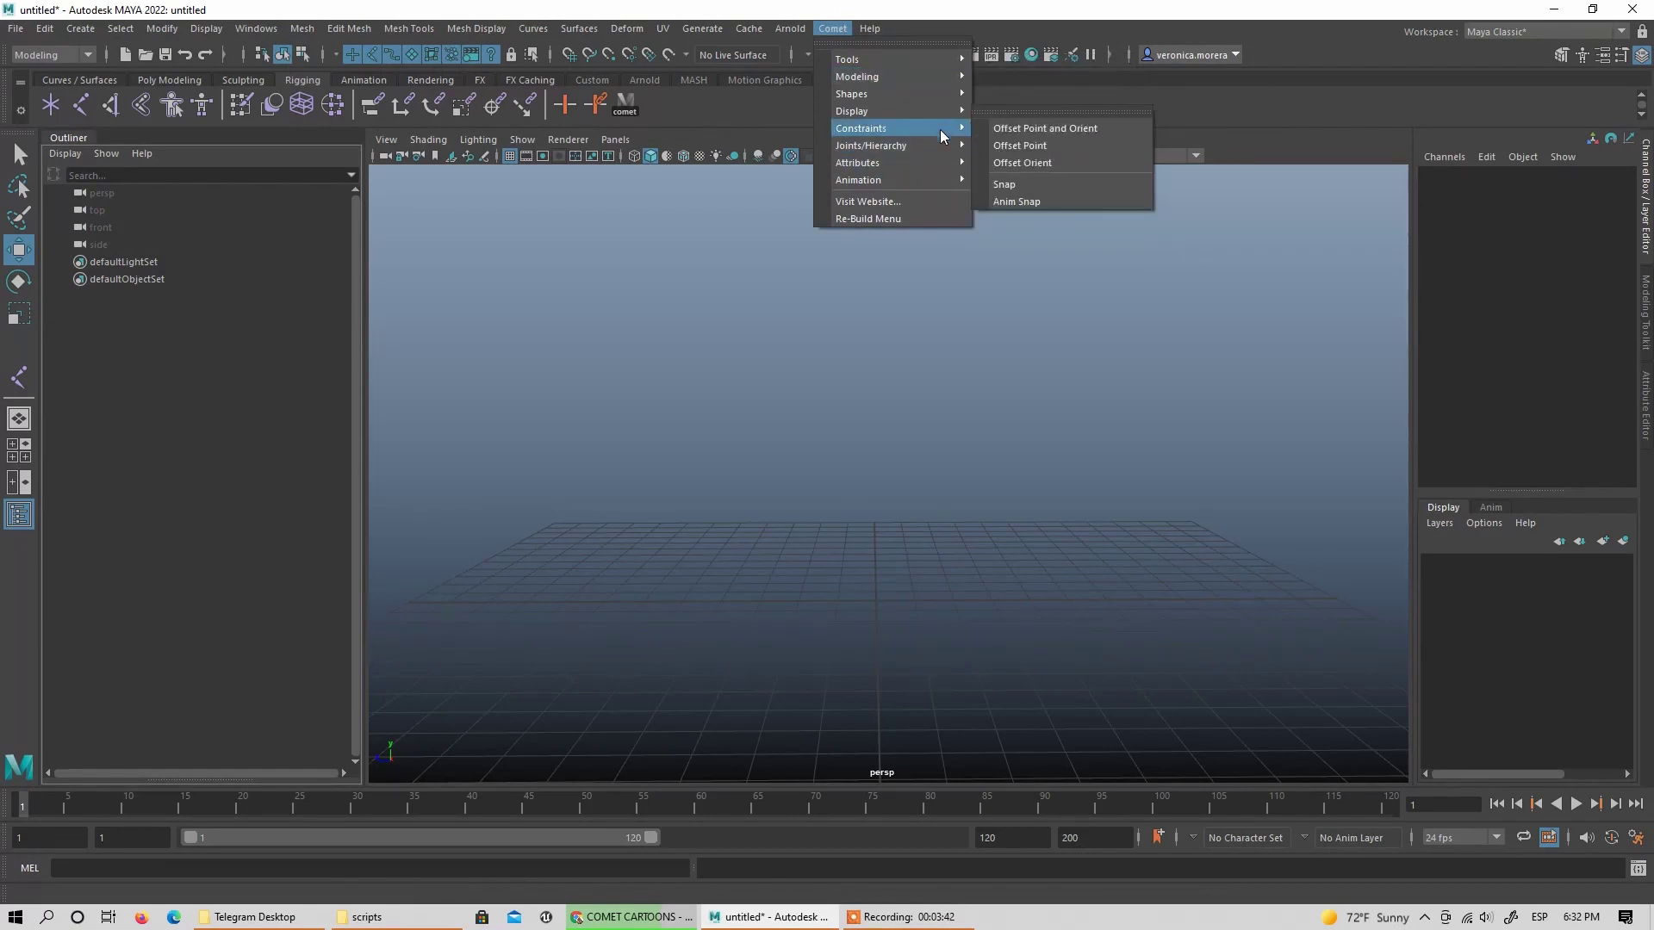
pyautogui.click(1037, 333)
pyautogui.click(843, 33)
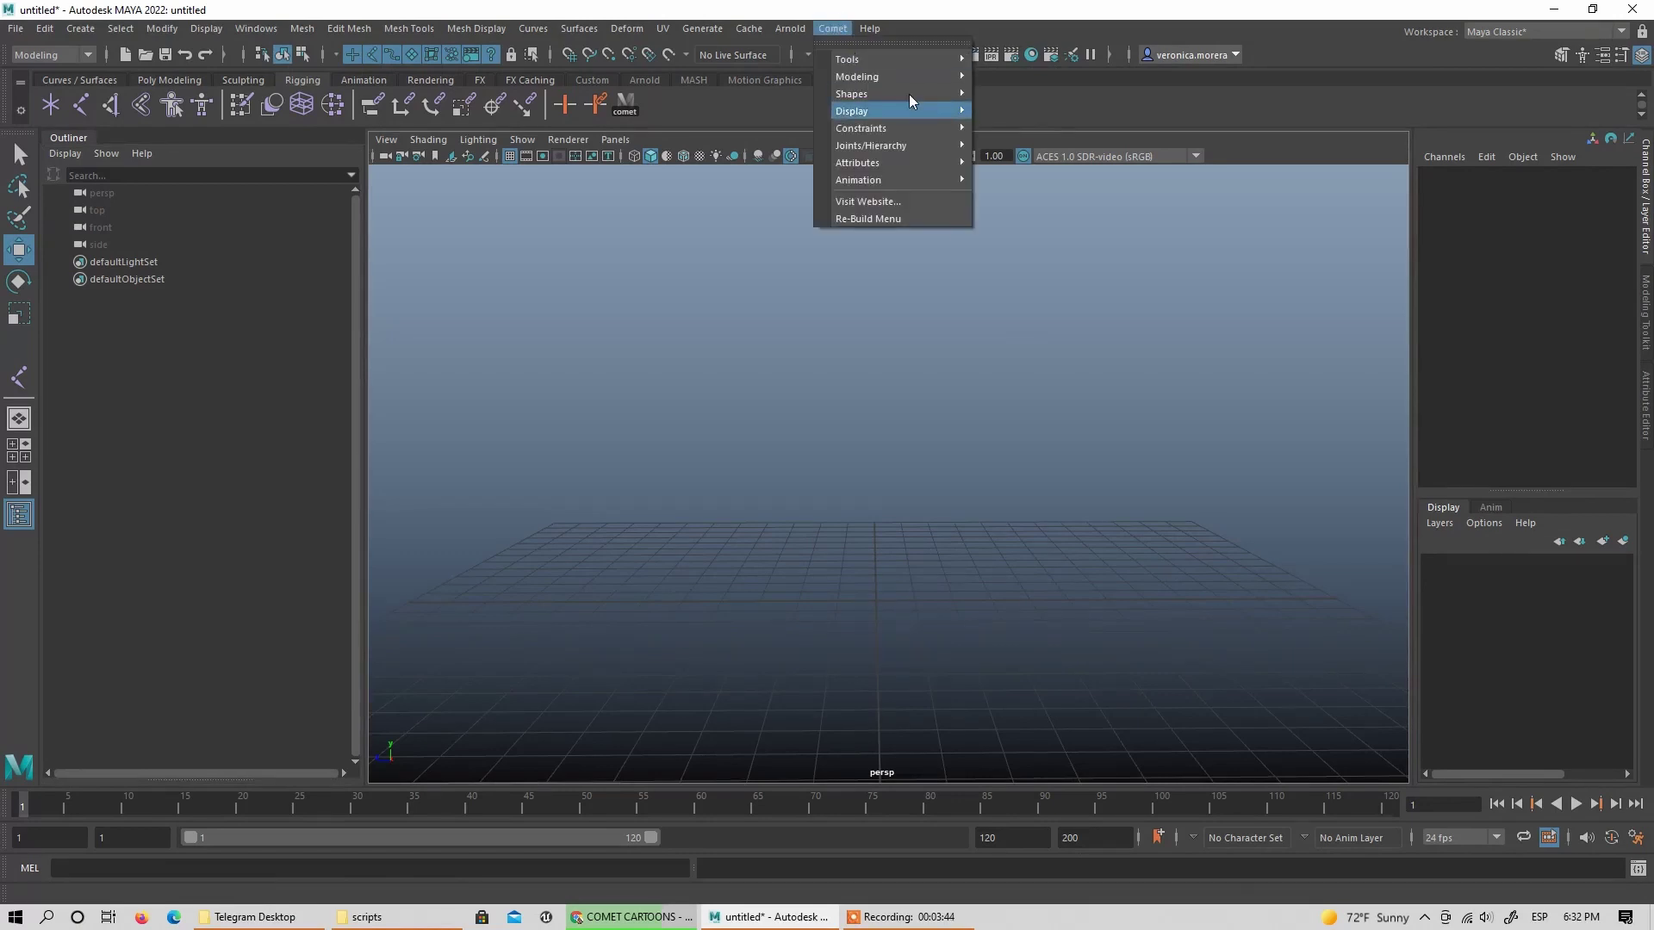
pyautogui.click(838, 370)
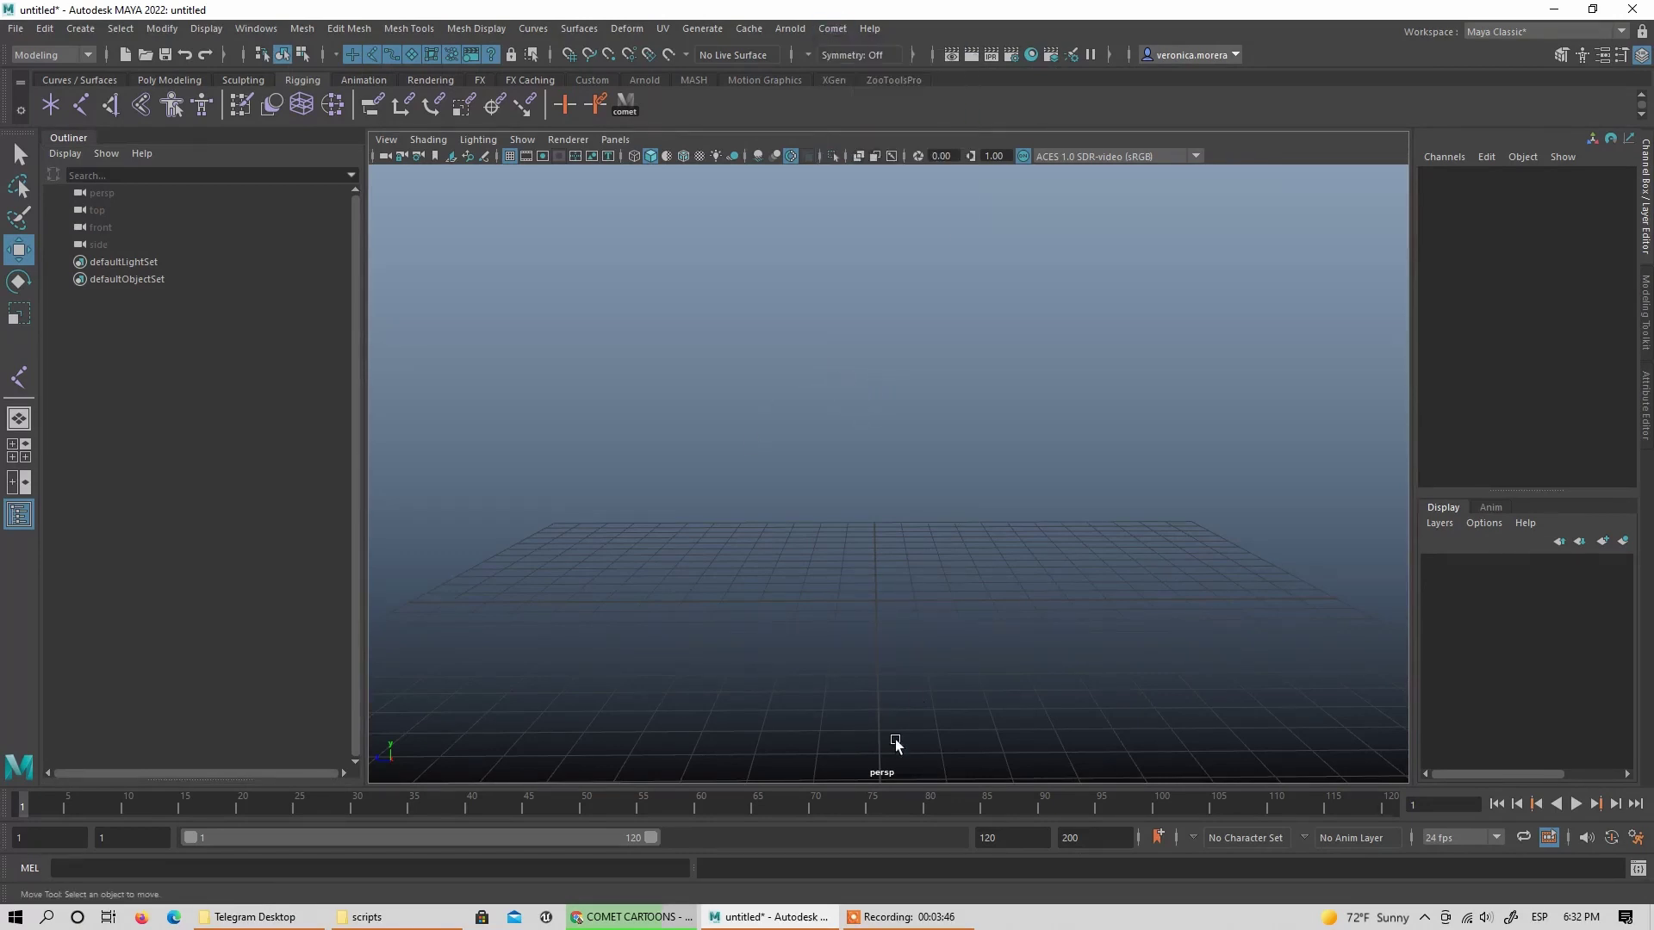